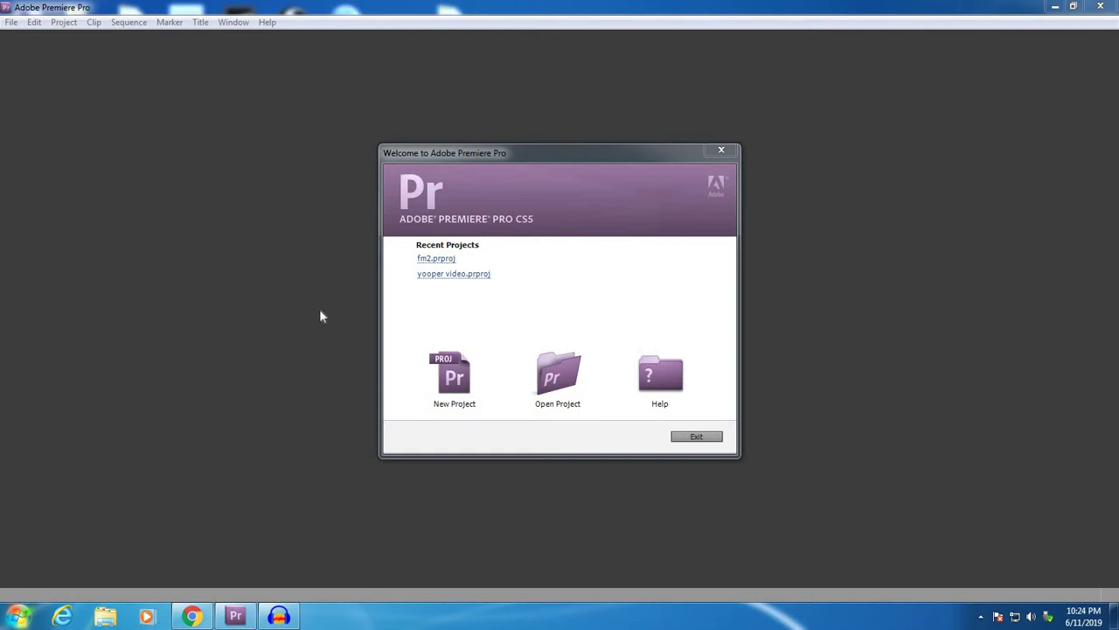
Start a new project in the Desktop folder and name it 'stop motion'
click(440, 377)
click(455, 387)
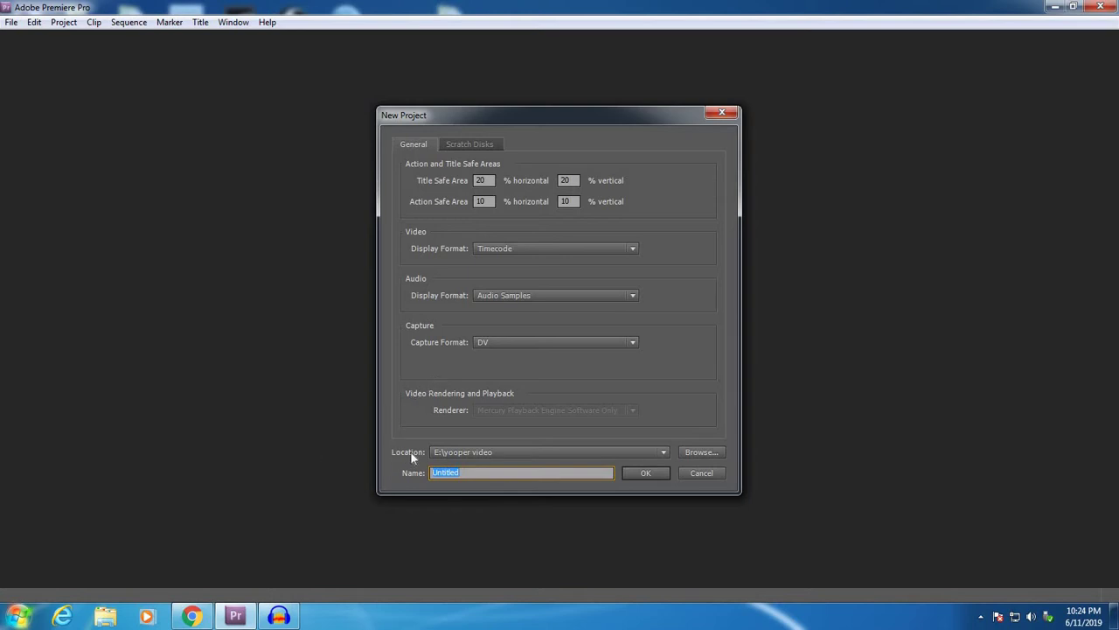
click(696, 451)
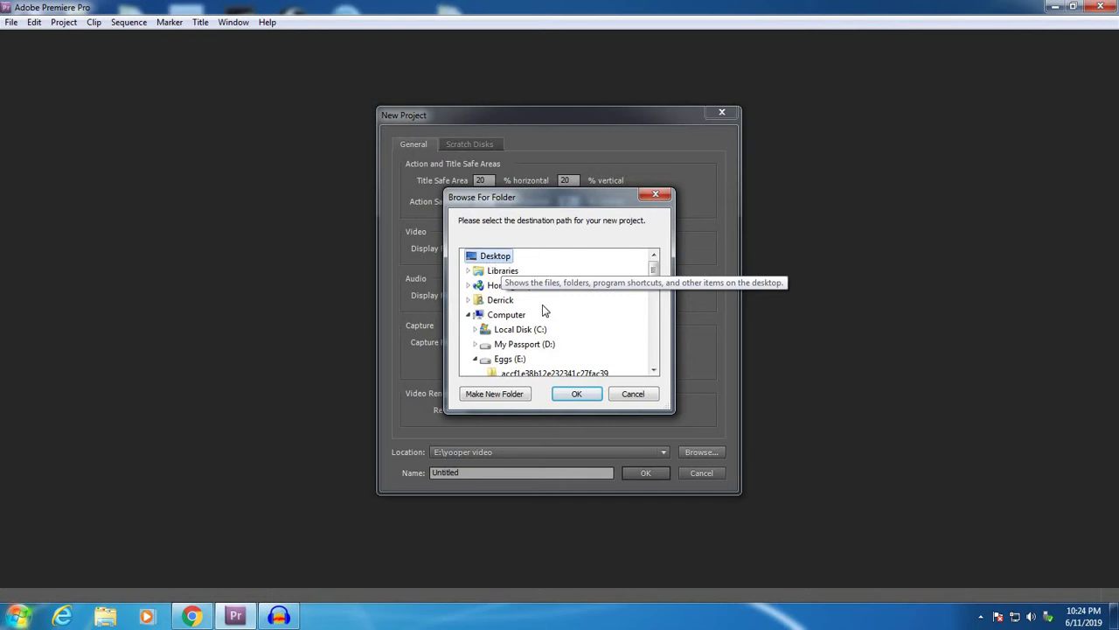
click(570, 400)
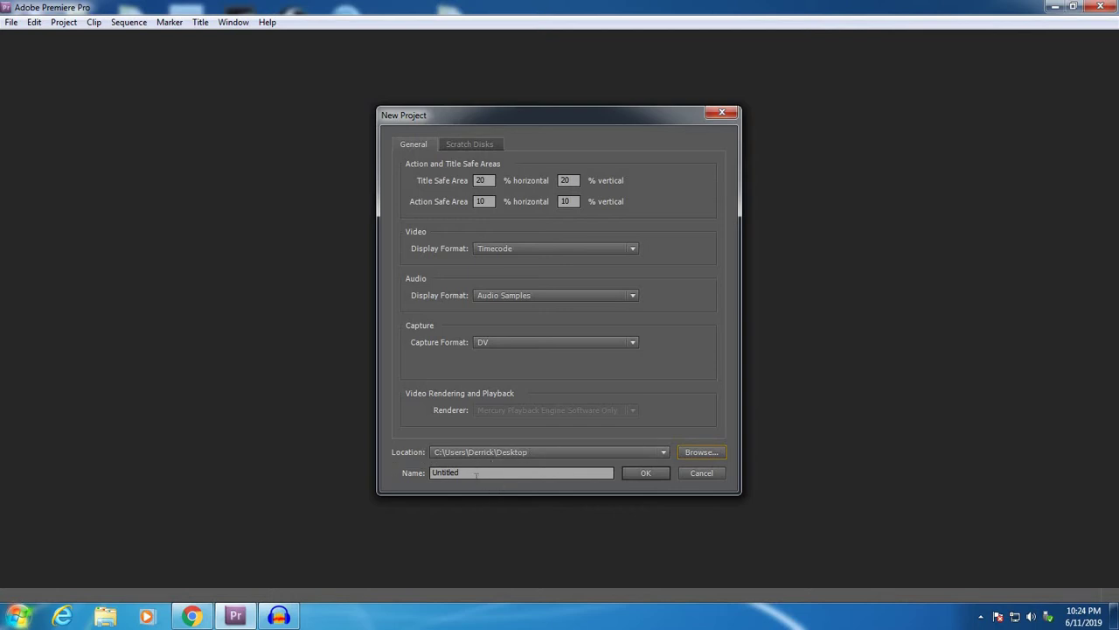
key(Tab)
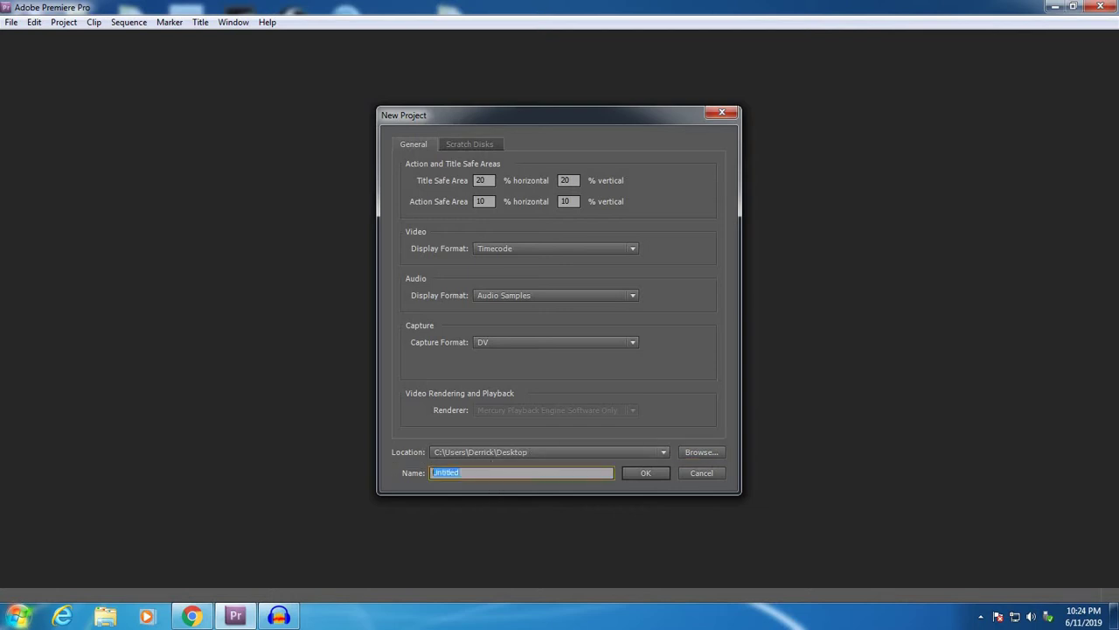
text(stop motion)
click(647, 473)
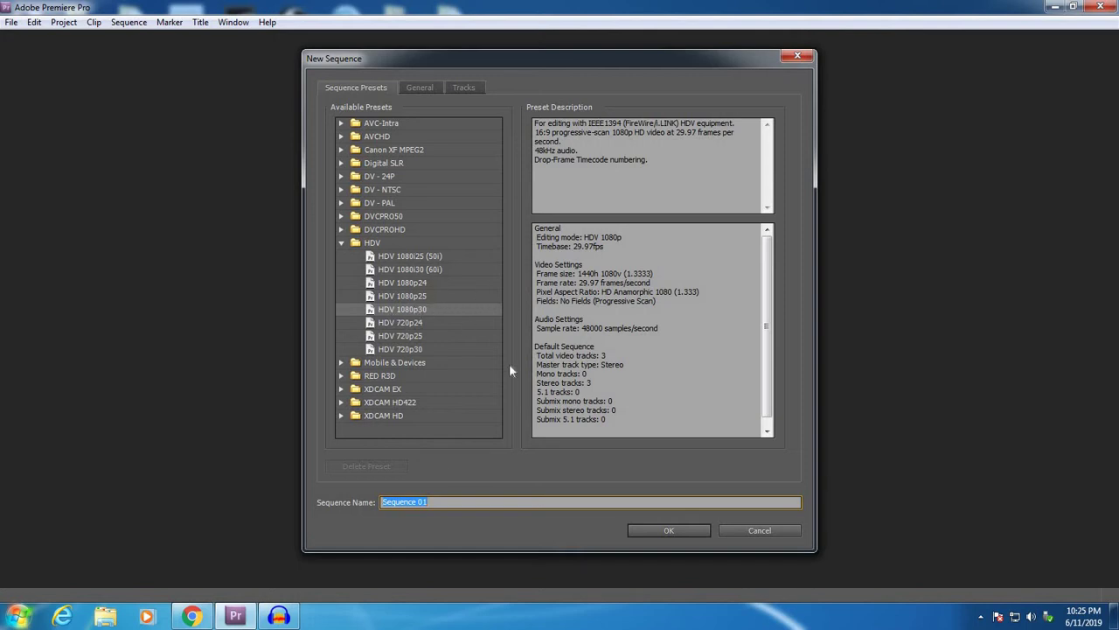
Choose the DV - NTSC Standard 48kHz preset for Sequence 01
click(341, 189)
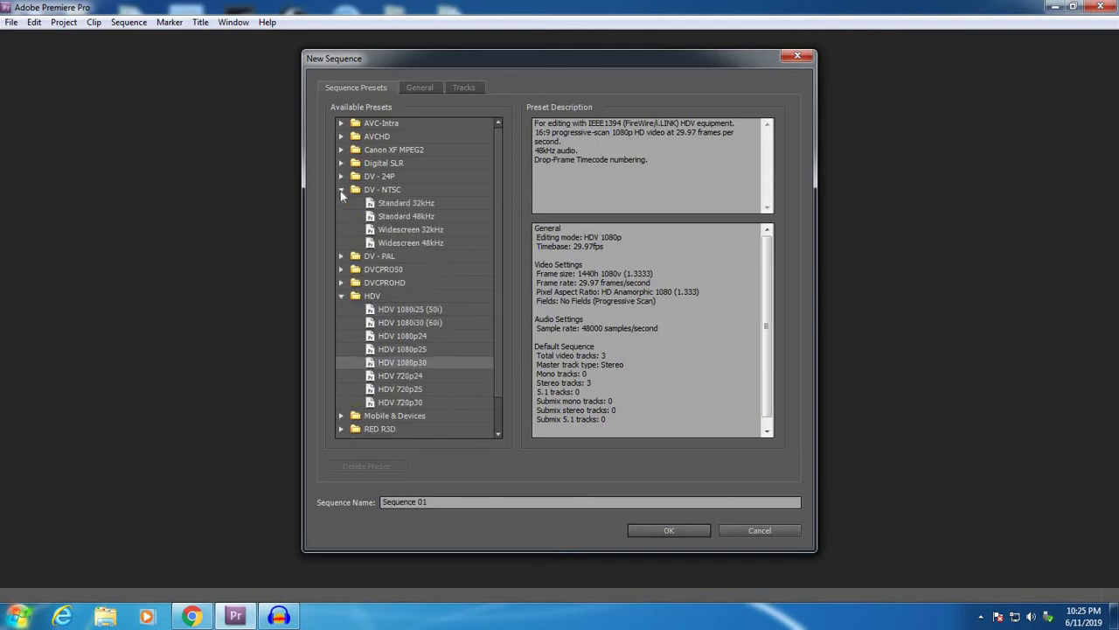
click(395, 217)
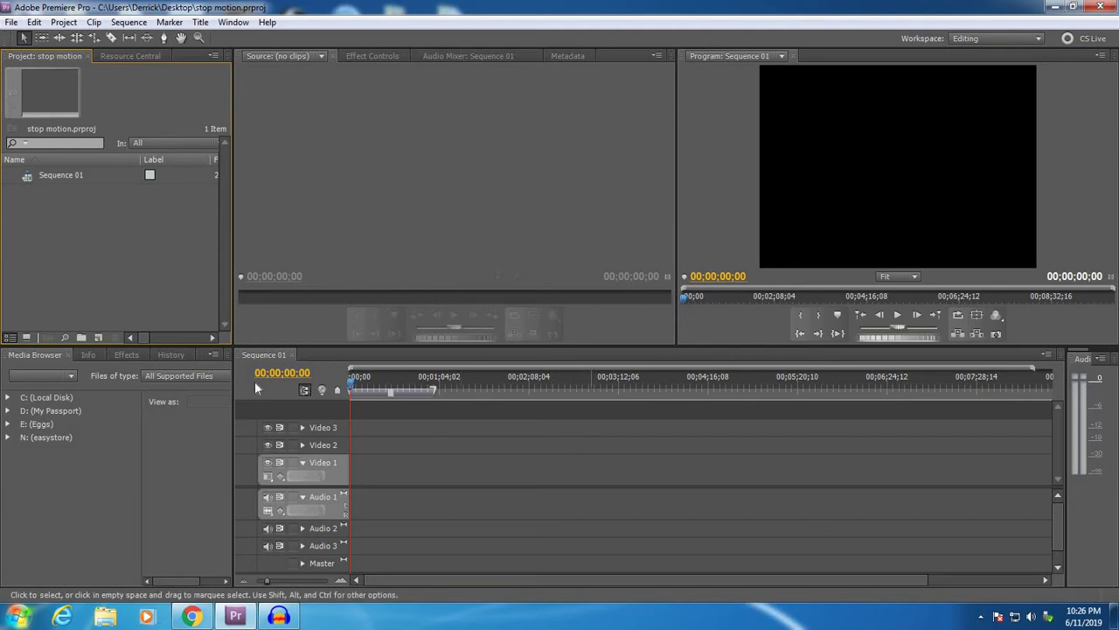
Show the Effects and Effect Controls panels, then activate the Timeline, Program and Project panels
click(127, 354)
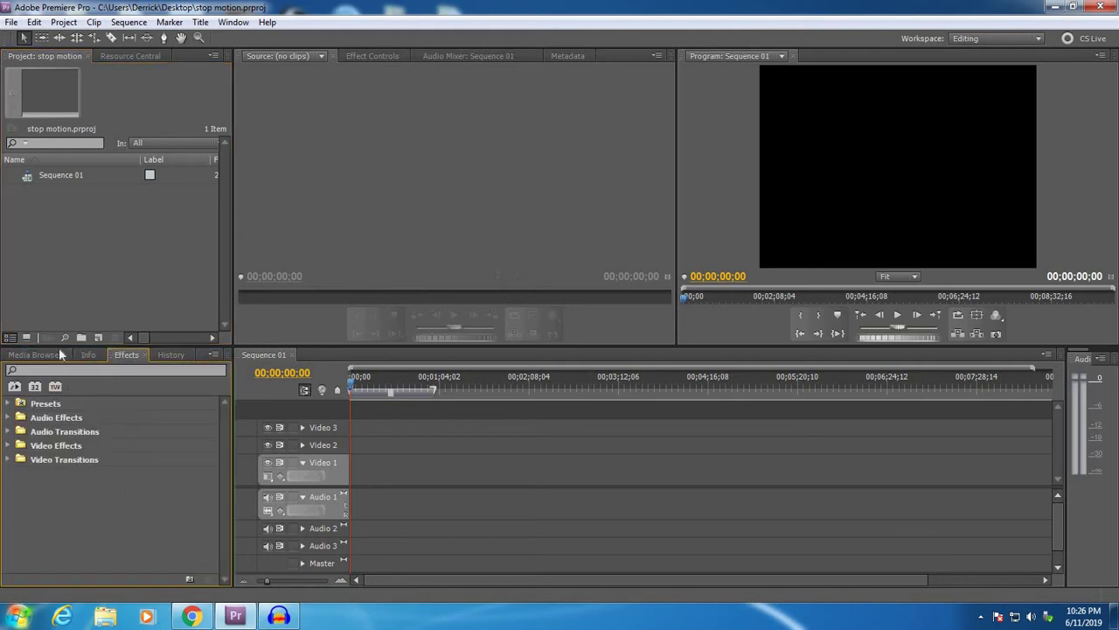
click(372, 57)
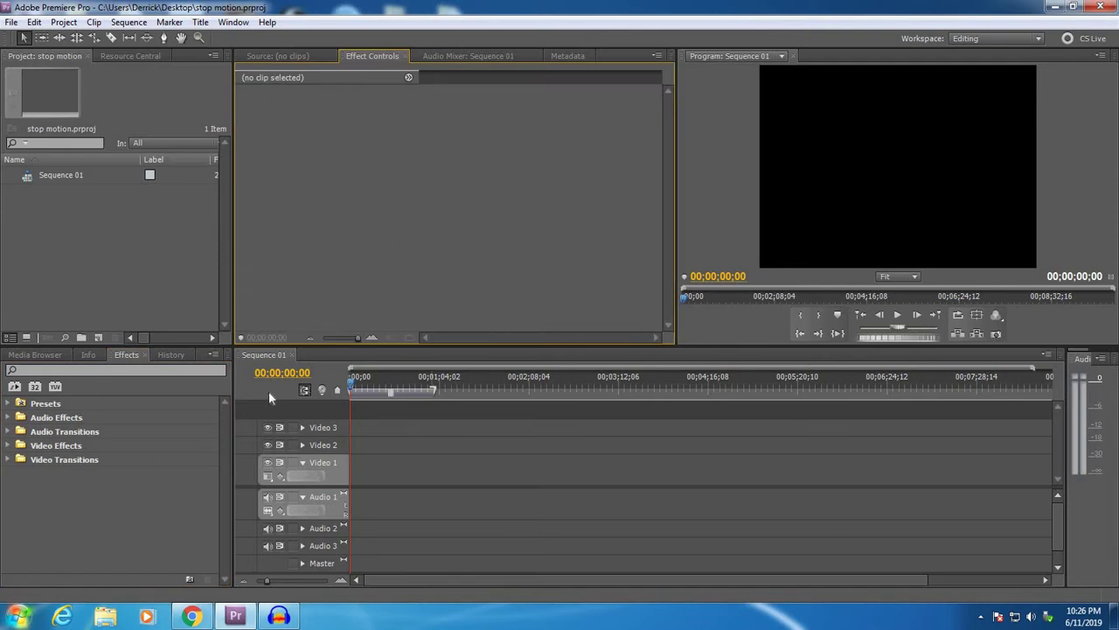
click(504, 435)
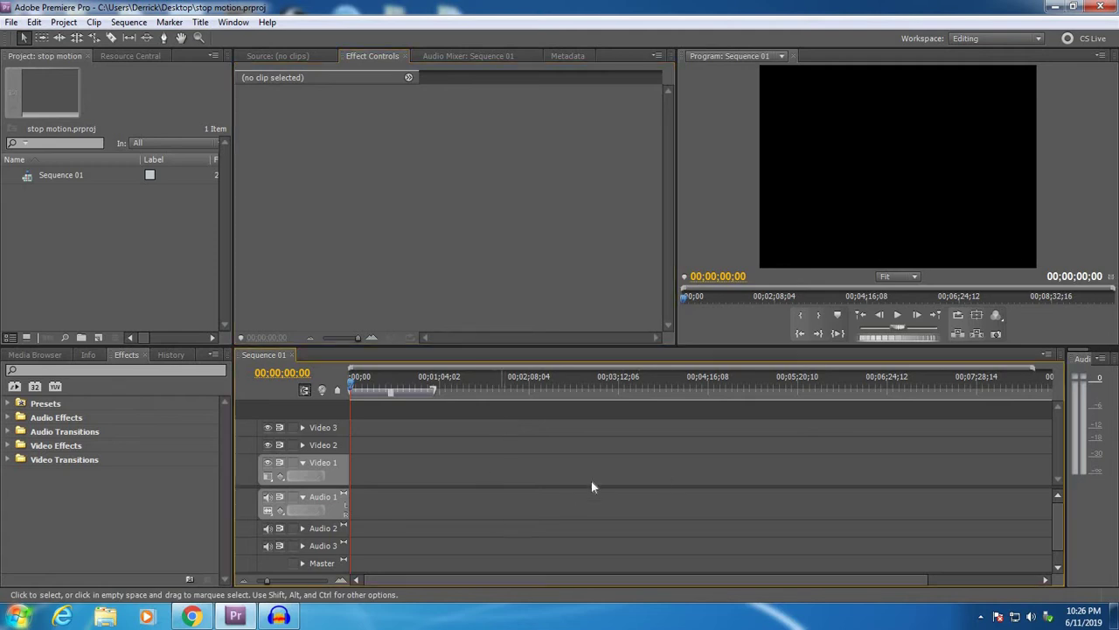
click(786, 220)
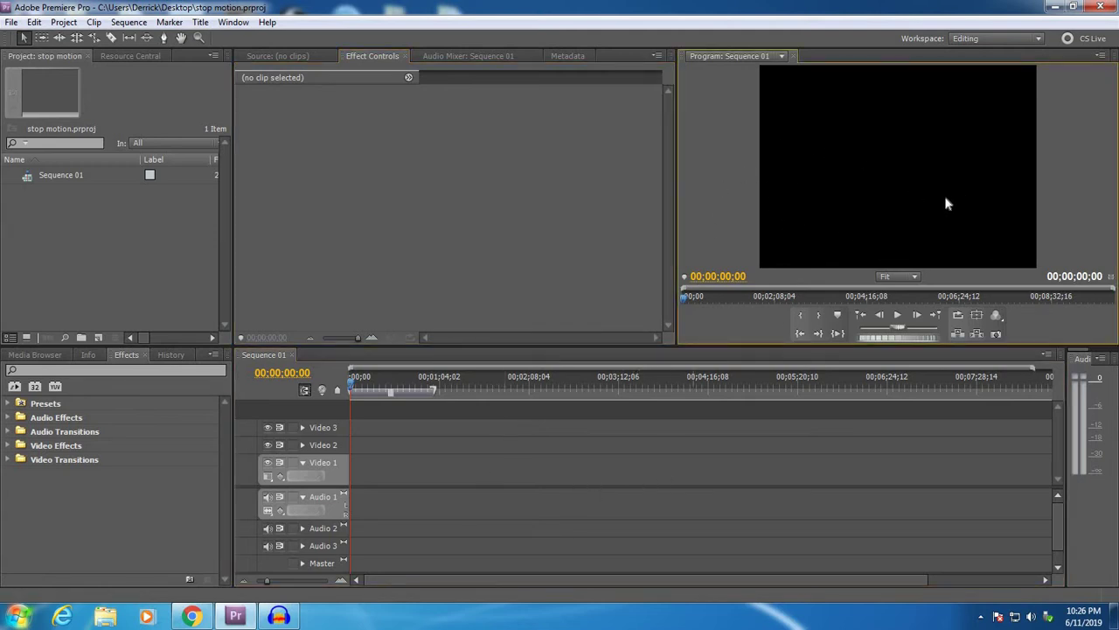
click(94, 284)
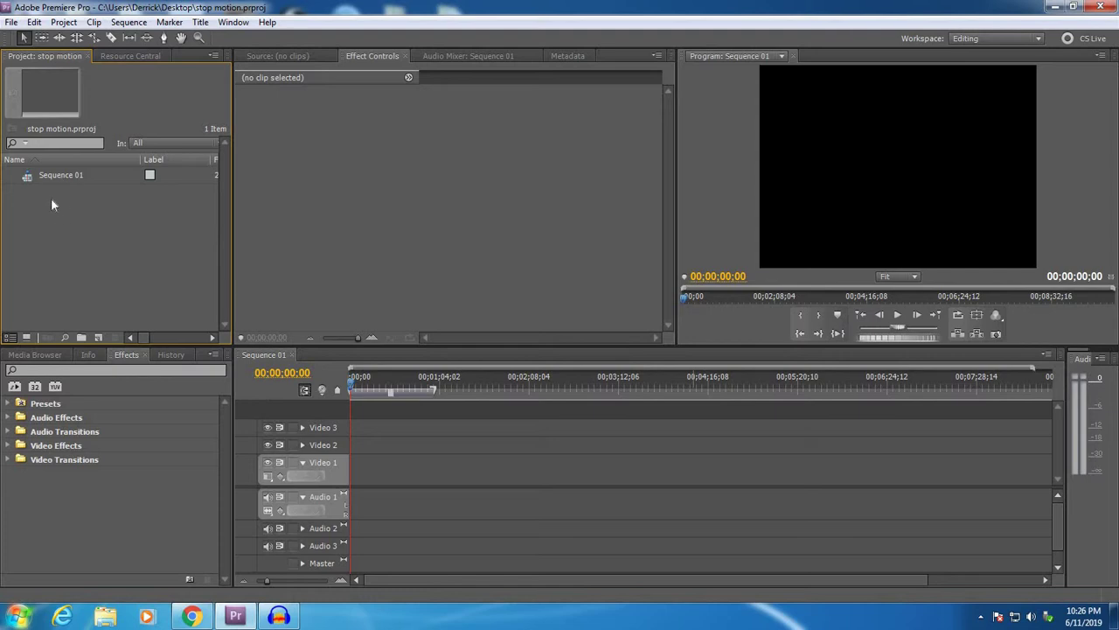
Open the Import dialog at the stop motion example ON CAMERA folder
click(11, 21)
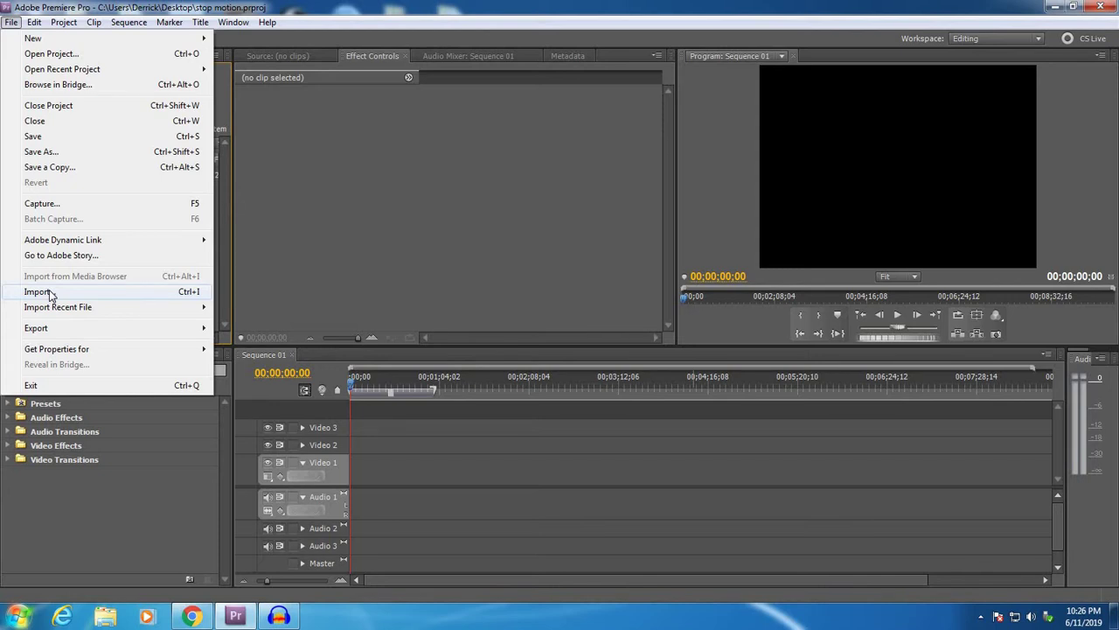
click(38, 291)
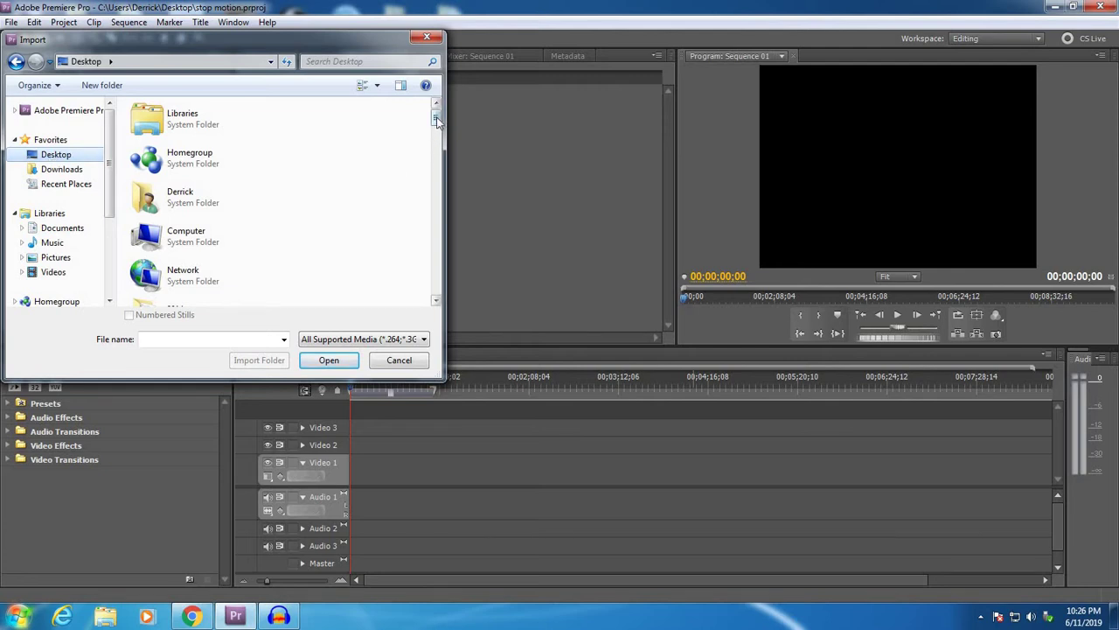
drag(437, 121, 444, 199)
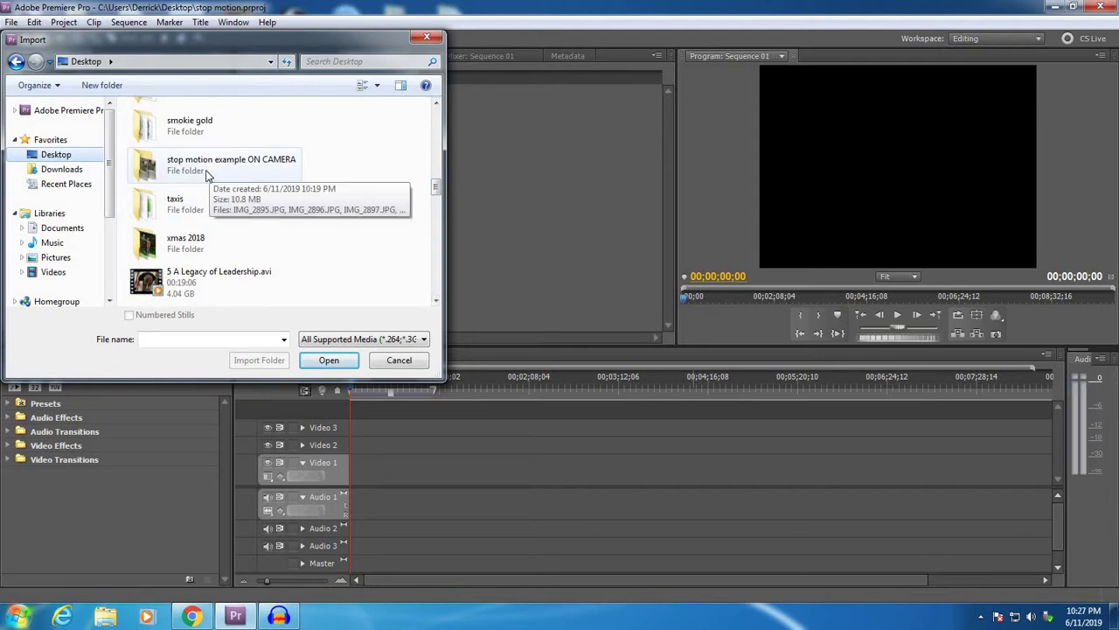
click(194, 171)
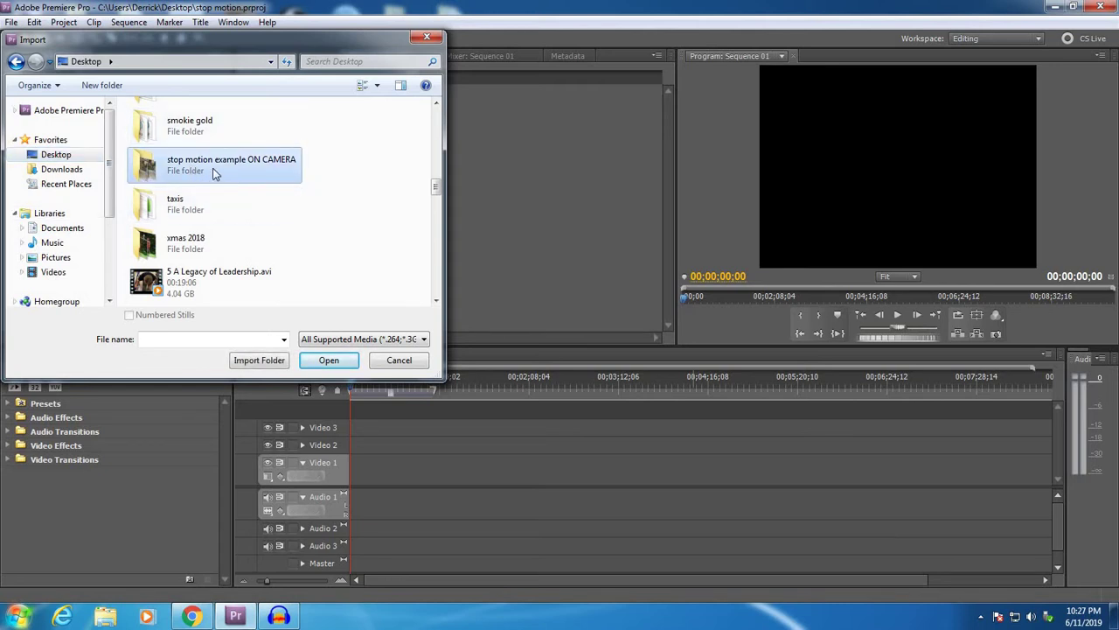
click(329, 360)
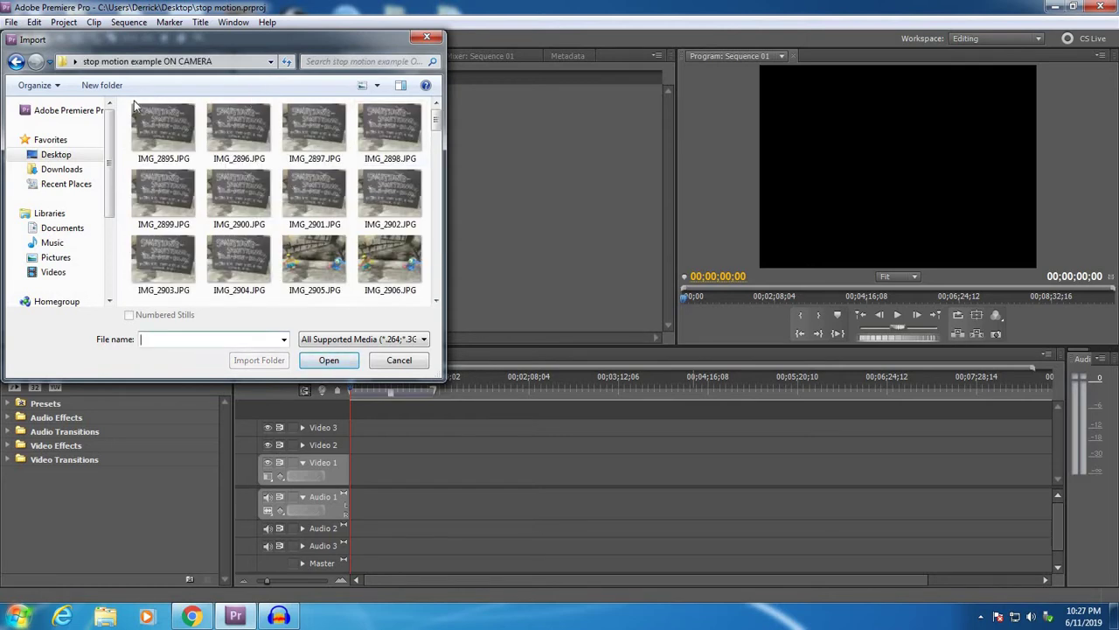
Switch the file list to Details view, then select and import all 97 IMG JPG stills
right_click(125, 115)
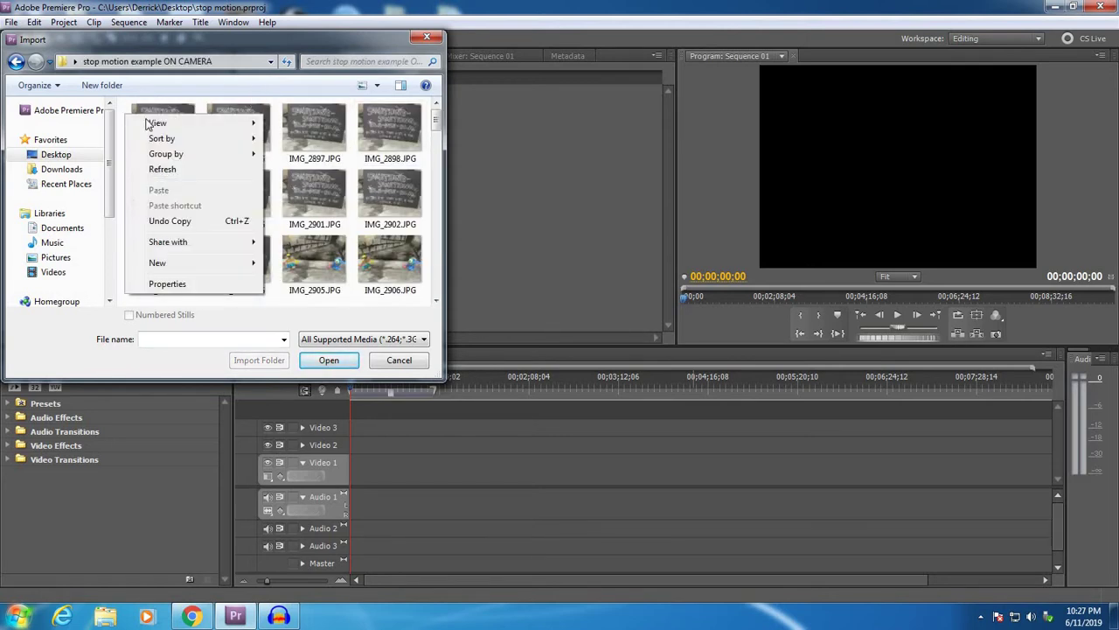
mouse_move(200, 136)
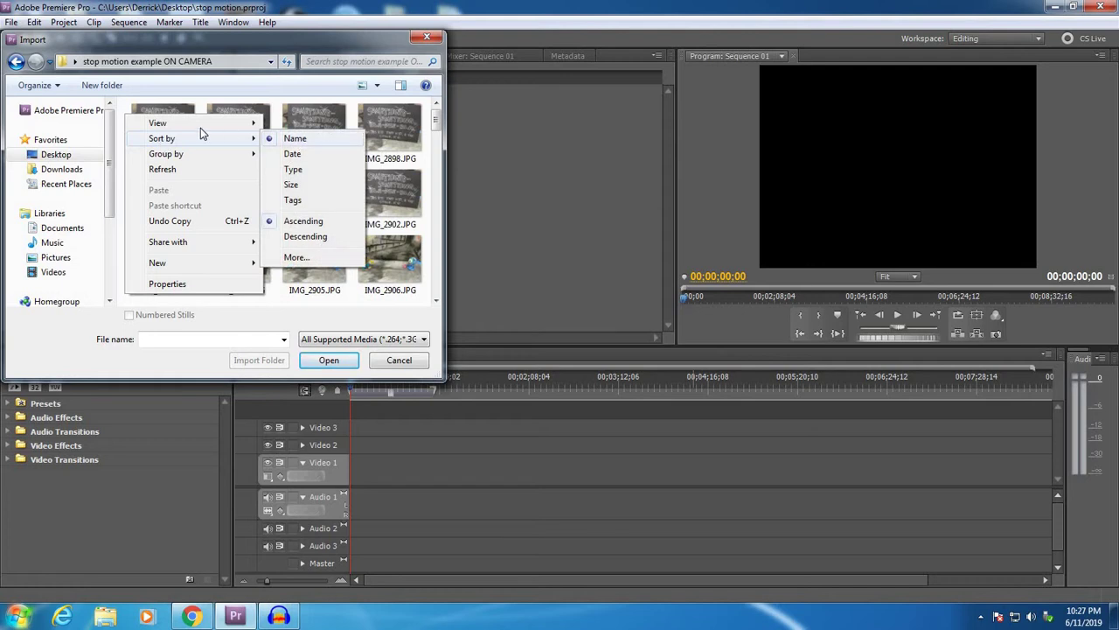
mouse_move(250, 124)
click(372, 188)
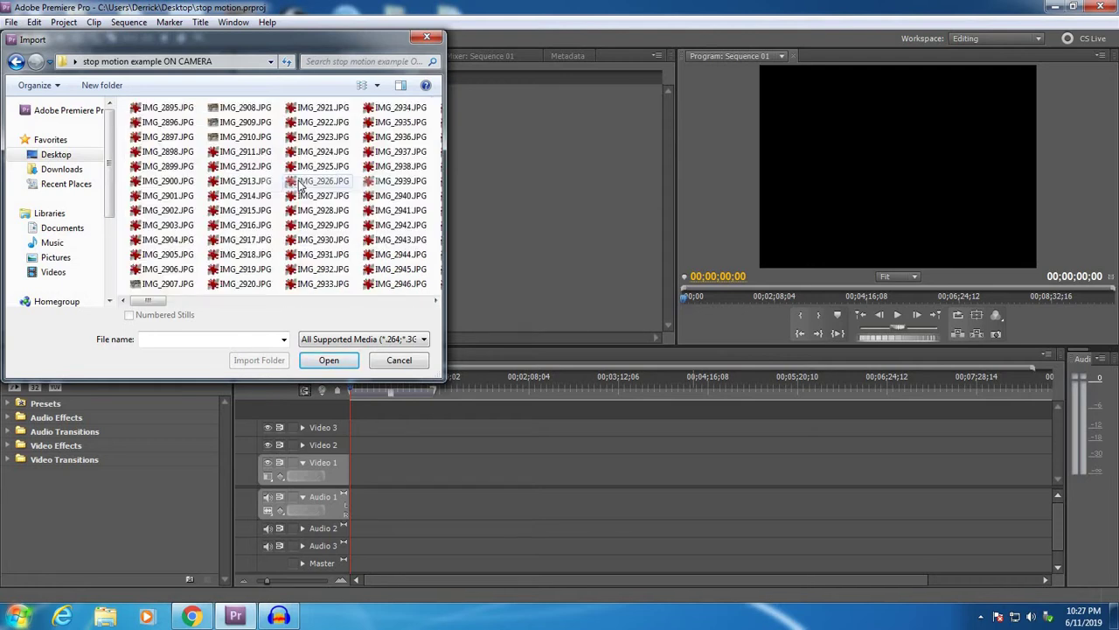
right_click(123, 125)
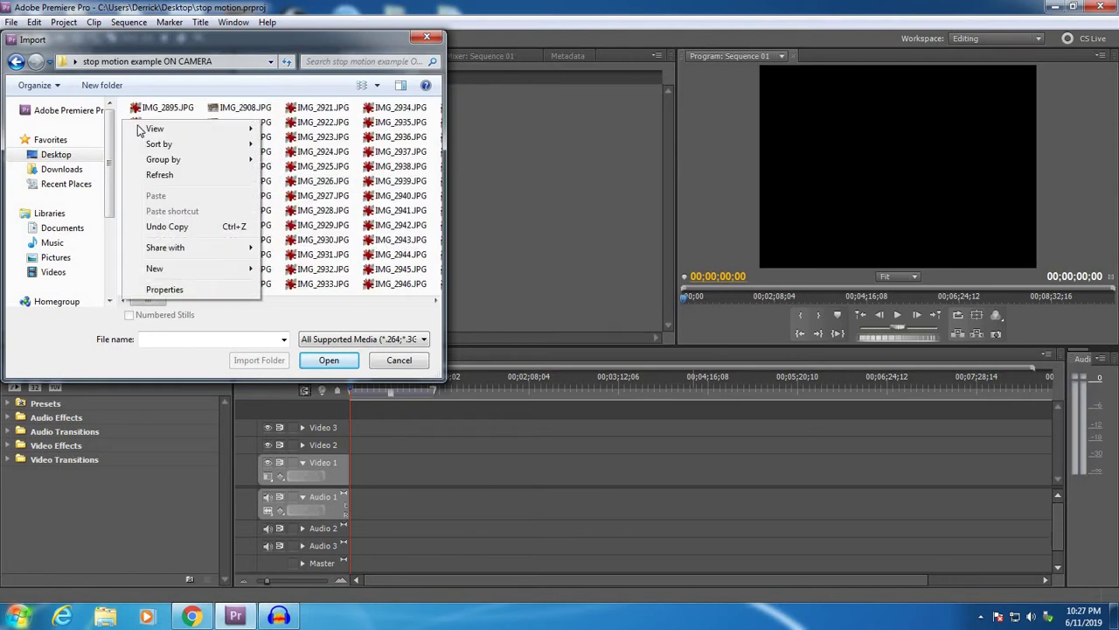
mouse_move(210, 129)
click(294, 205)
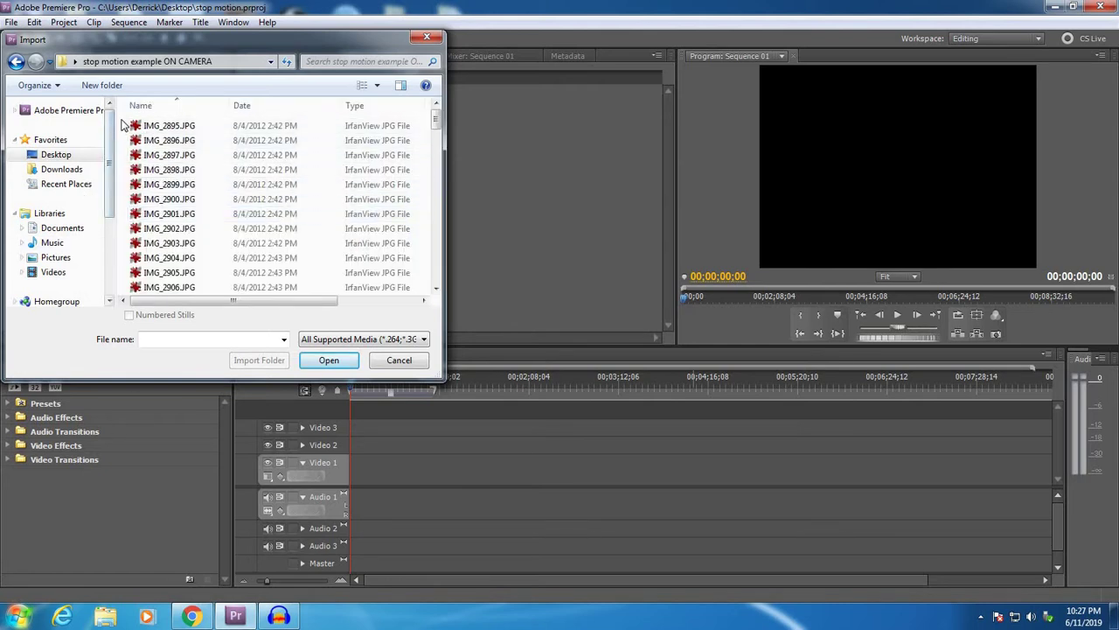
drag(123, 125, 199, 301)
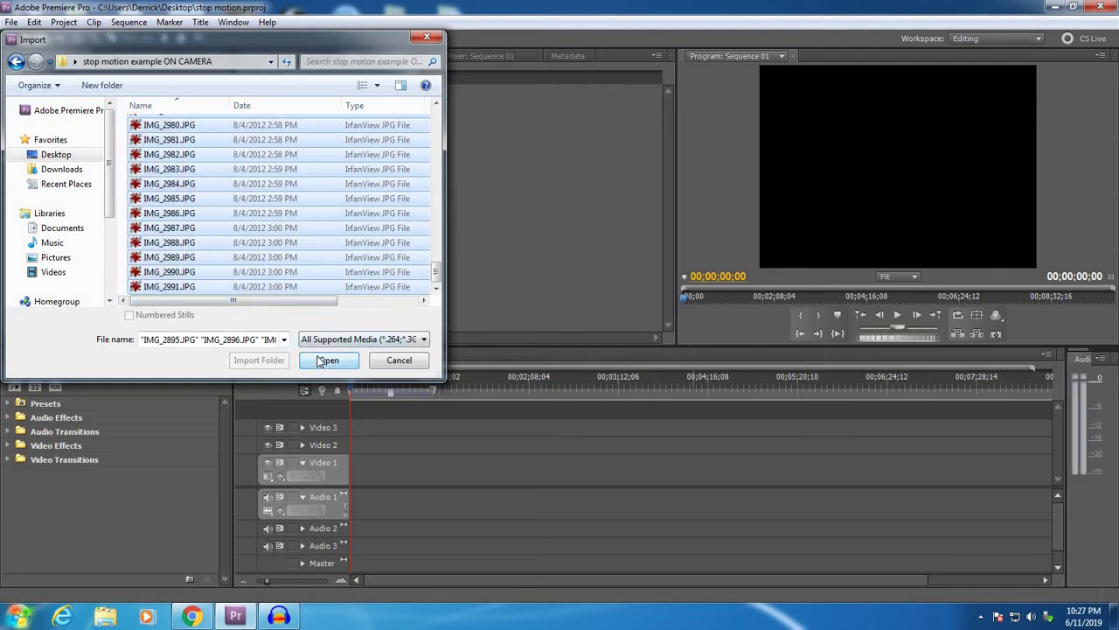
click(320, 360)
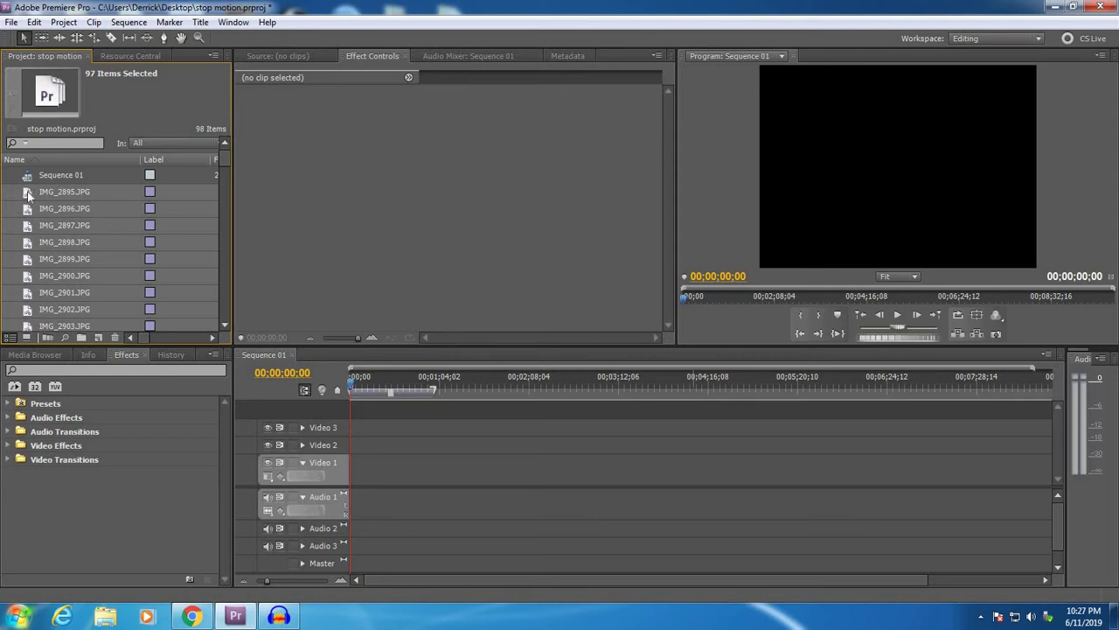
Drag all 97 selected stills from the Project panel onto the Video 1 track
drag(27, 194, 357, 471)
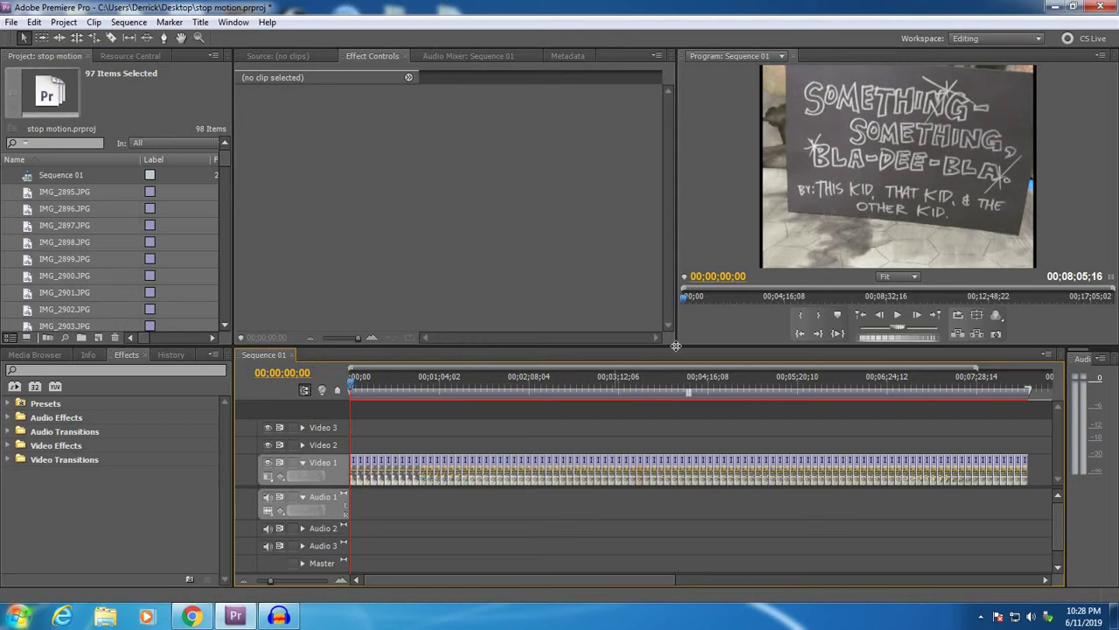
Enlarge the Program monitor and scrub through the animation from title card to the 00;08;05;16 end
drag(676, 347, 513, 442)
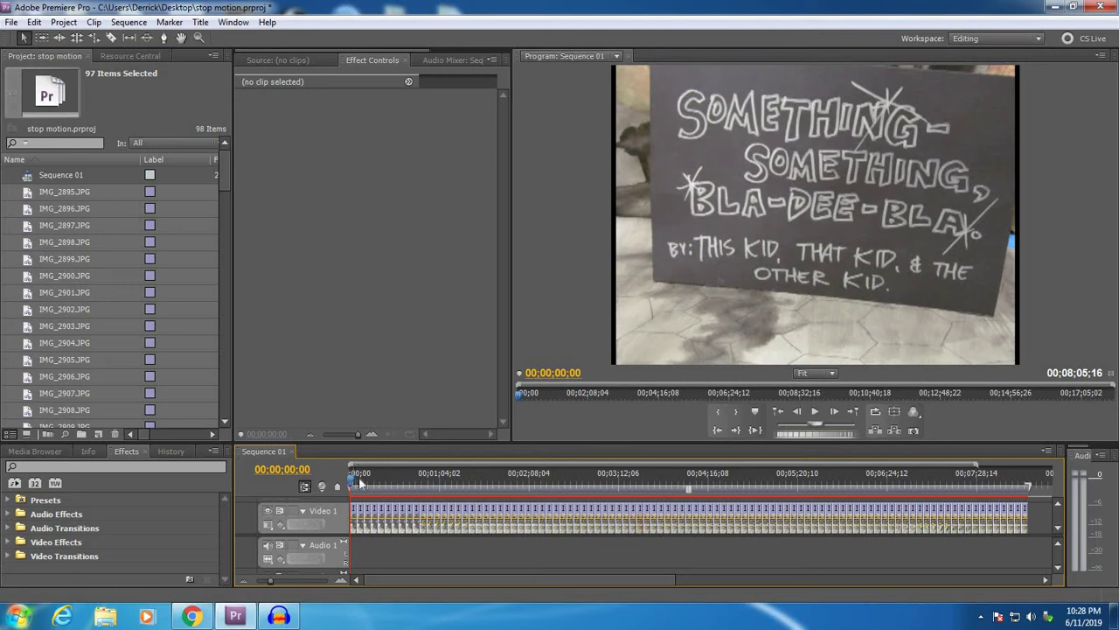
drag(353, 484, 325, 494)
drag(420, 479, 887, 477)
drag(960, 480, 404, 478)
key(Home)
drag(355, 479, 459, 476)
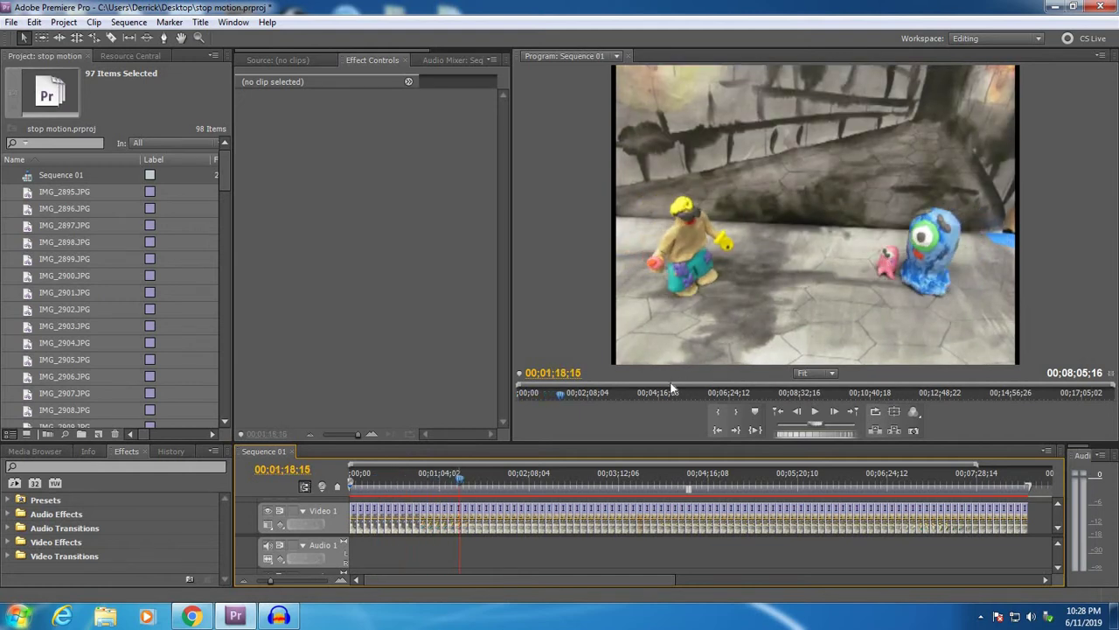
drag(460, 480, 1029, 449)
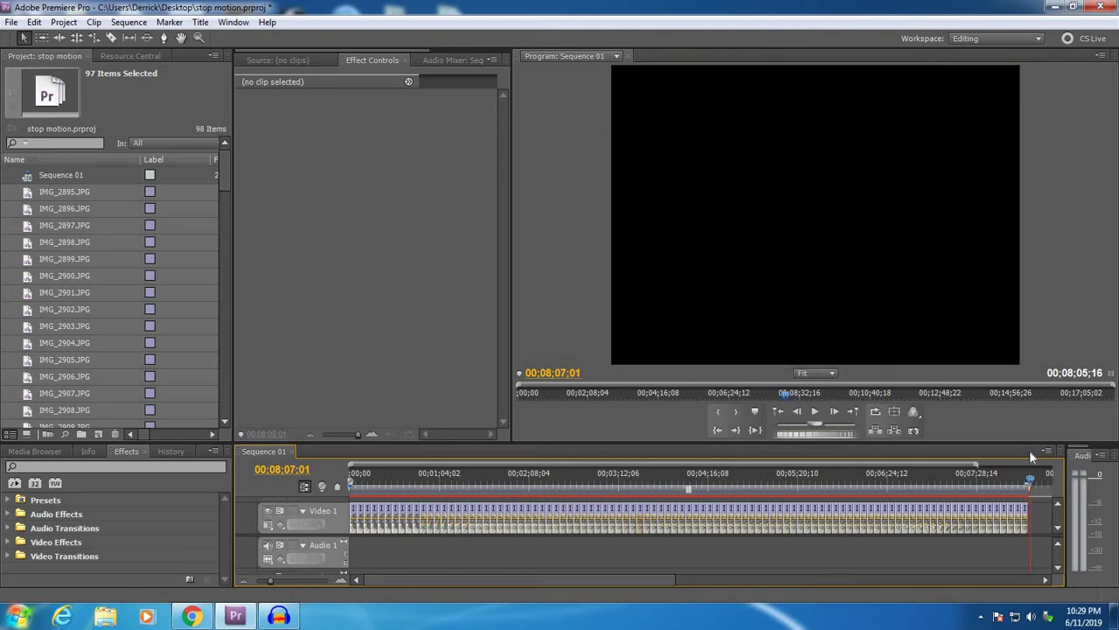
drag(1028, 451, 293, 476)
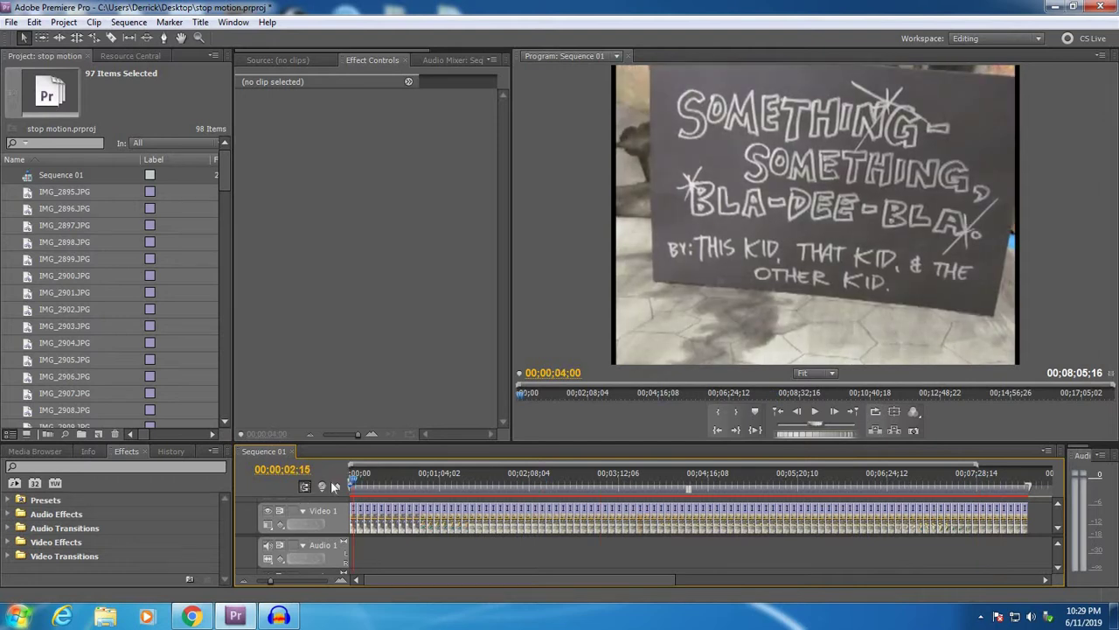
click(531, 483)
click(525, 491)
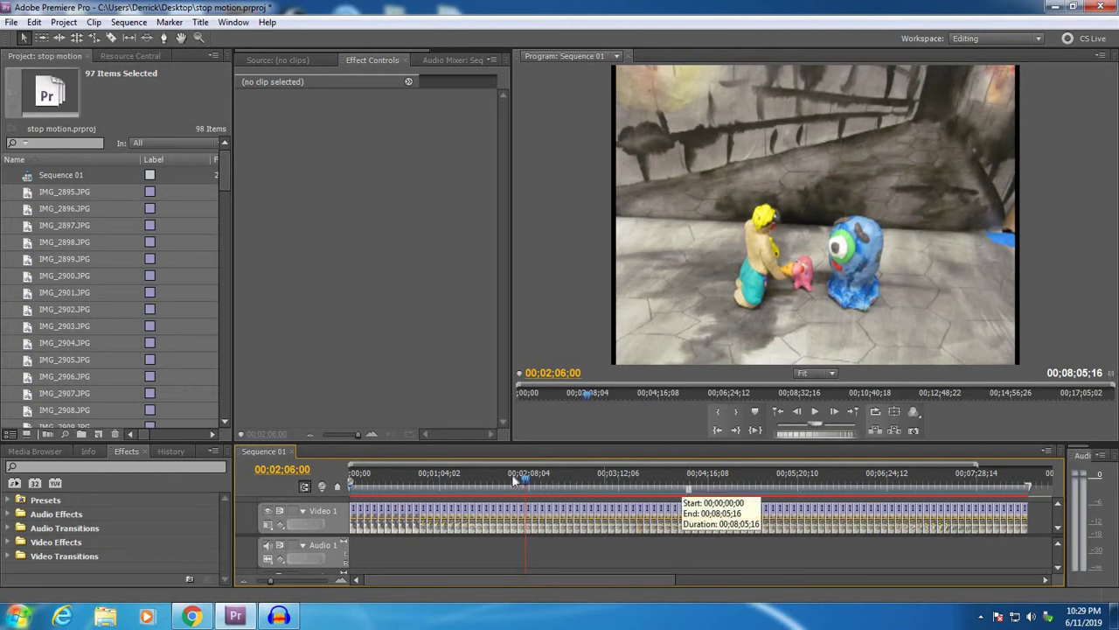
drag(522, 486, 515, 486)
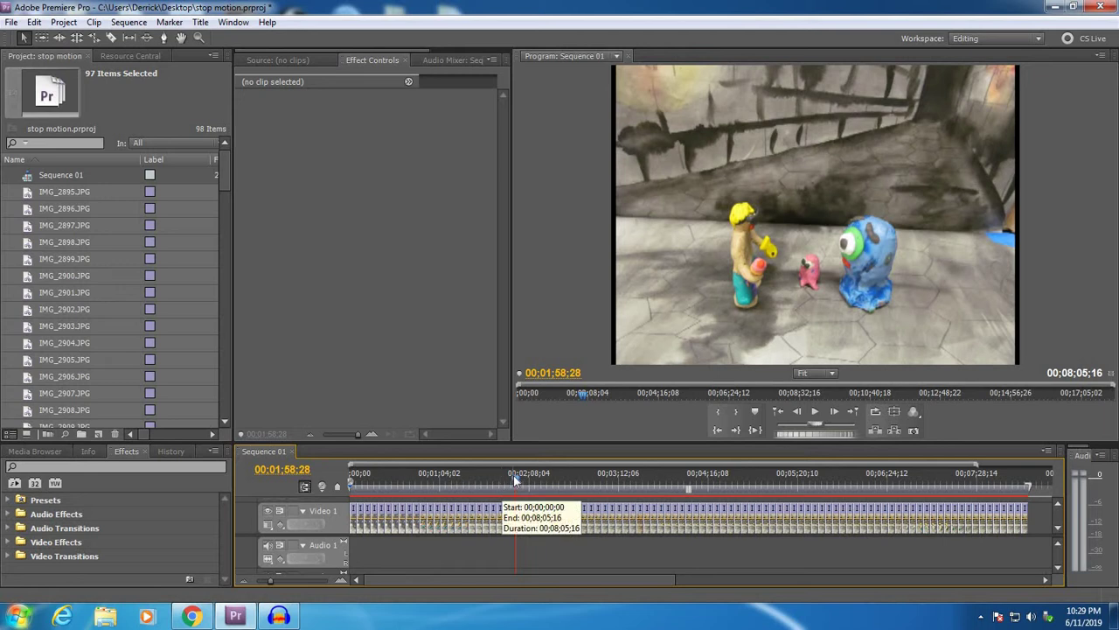
drag(513, 474, 449, 475)
click(816, 413)
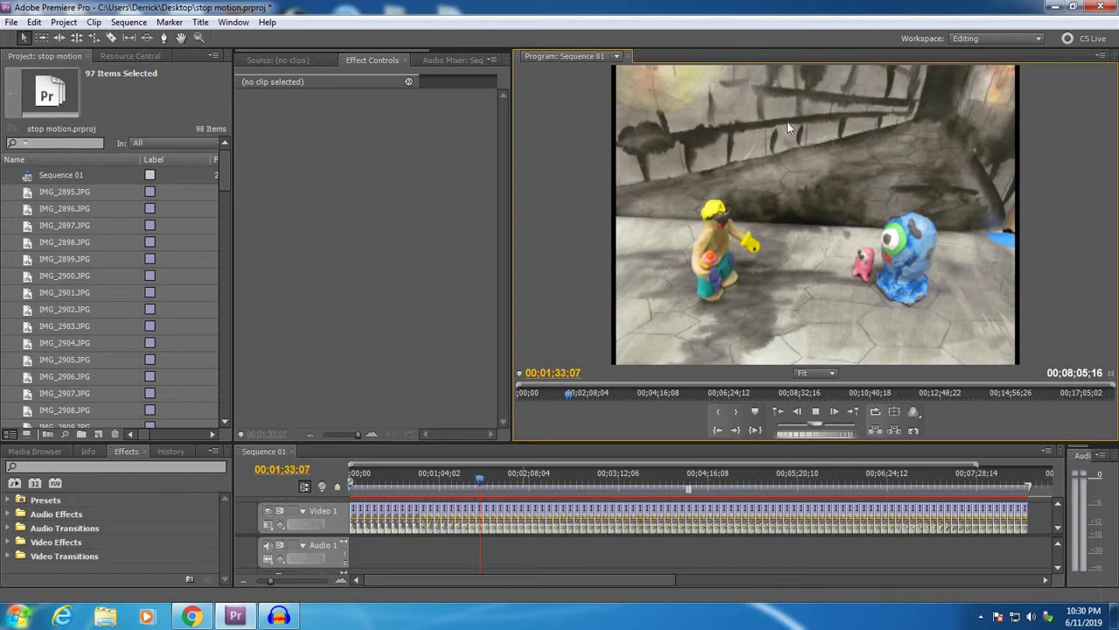
click(816, 412)
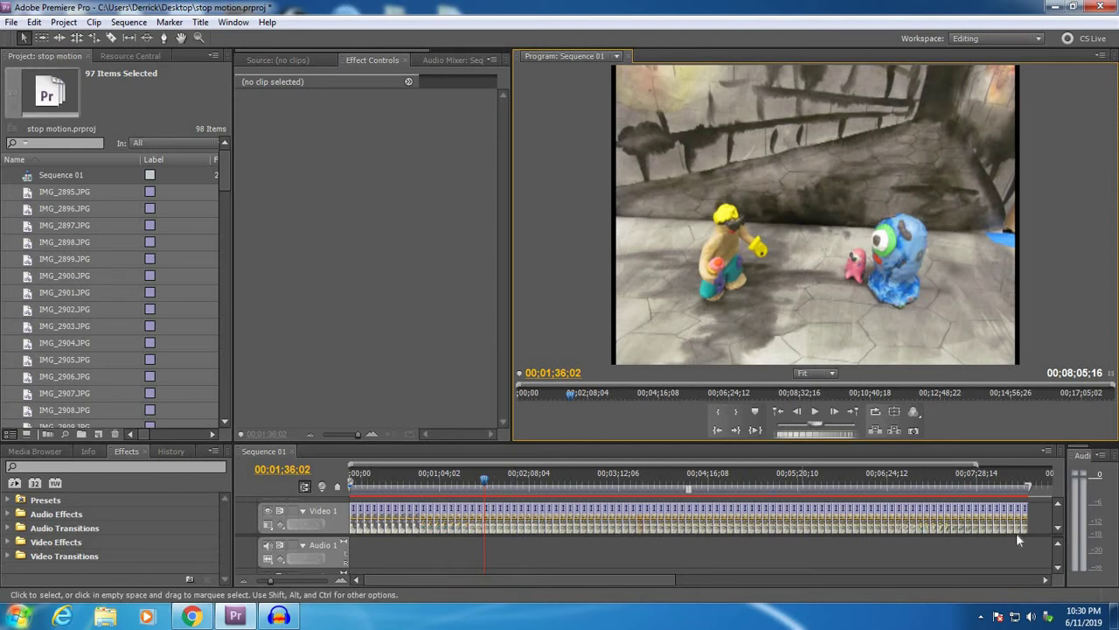
Open the Media export settings for Sequence 01 and move the dialog to the left
click(10, 23)
mouse_move(47, 331)
click(243, 329)
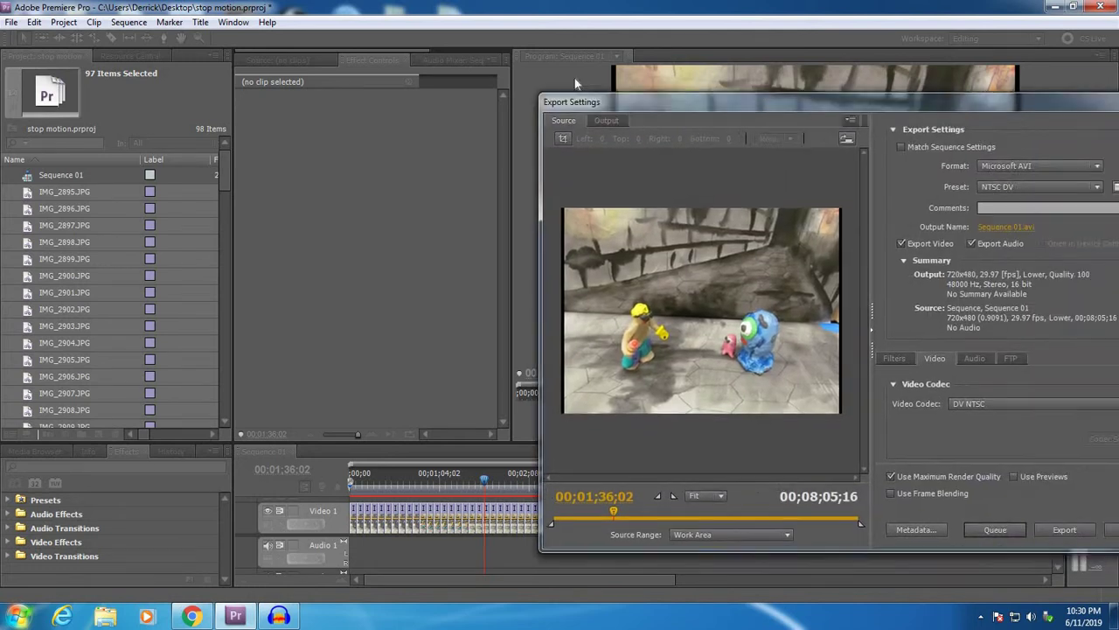
drag(826, 109, 502, 94)
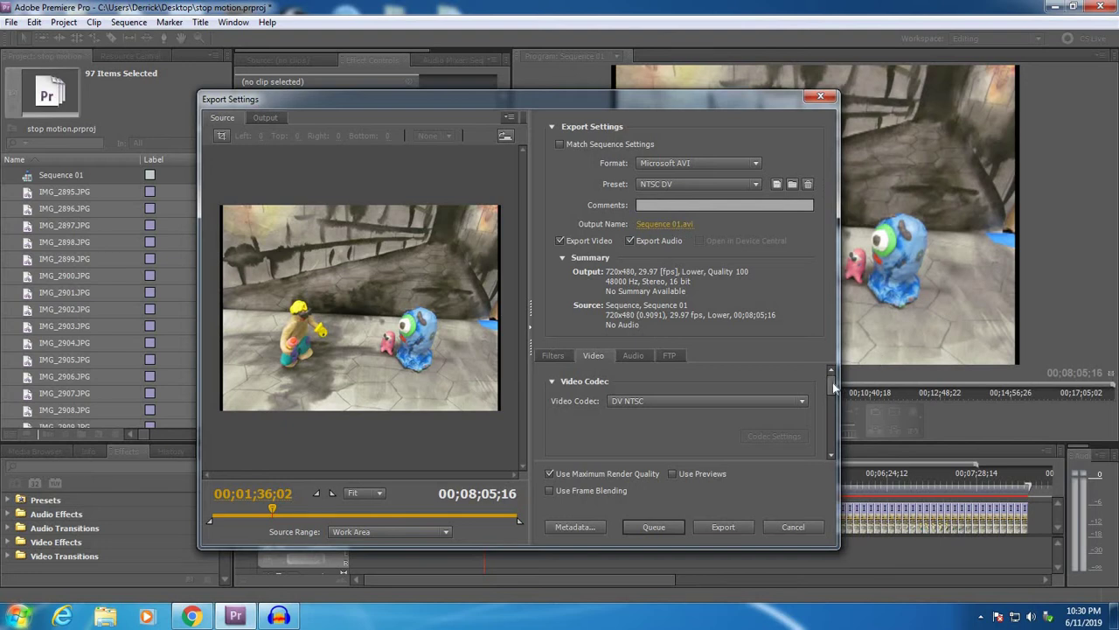
Turn on Render at Maximum Depth in the Video export settings
mouse_move(833, 387)
mouse_down()
mouse_move(832, 425)
mouse_move(832, 381)
mouse_up()
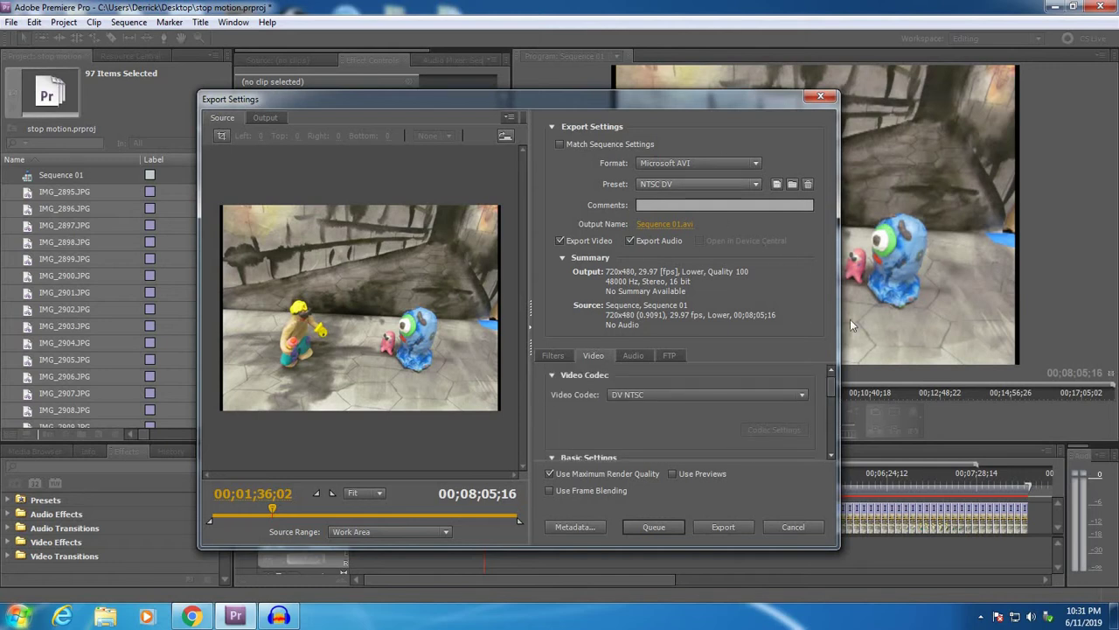
drag(832, 393, 831, 374)
scroll(837, 452, down, 5)
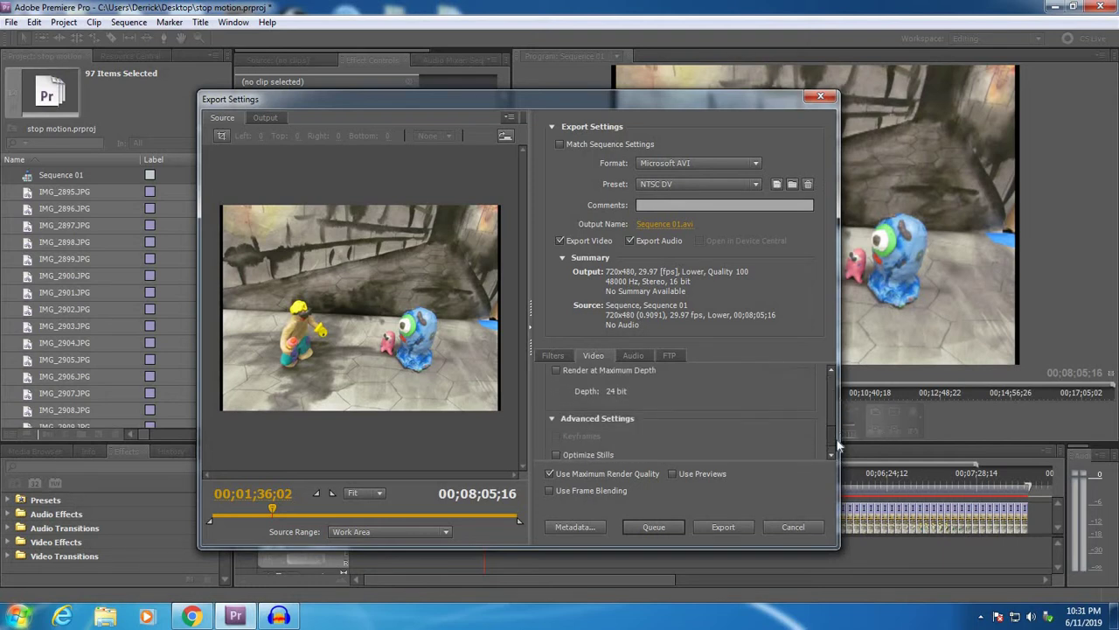
scroll(834, 431, up, 2)
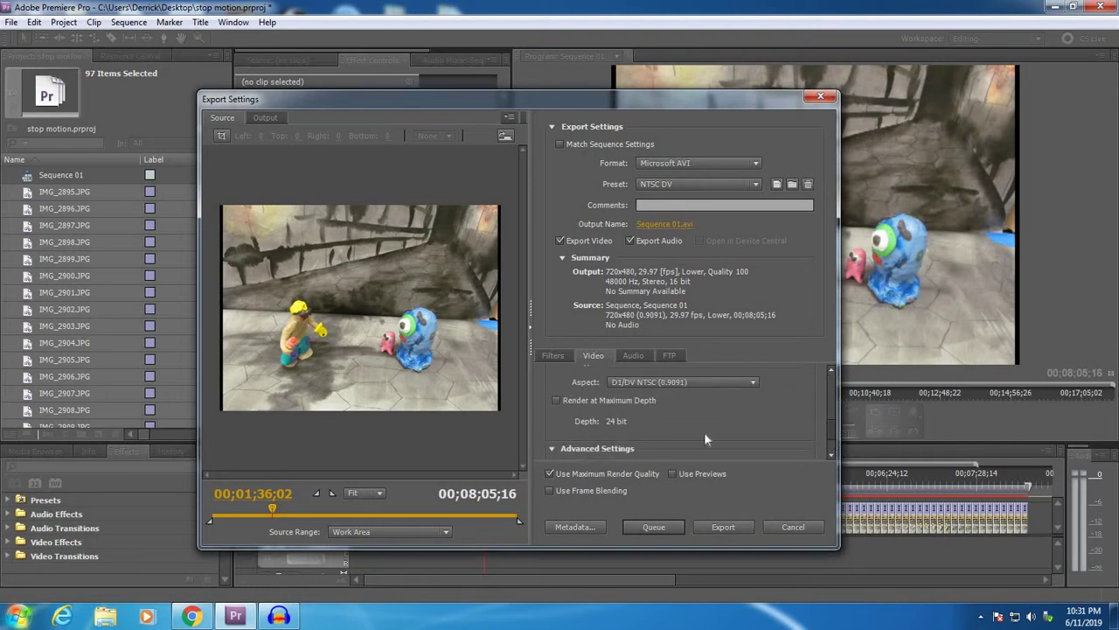
click(556, 400)
drag(835, 433, 827, 375)
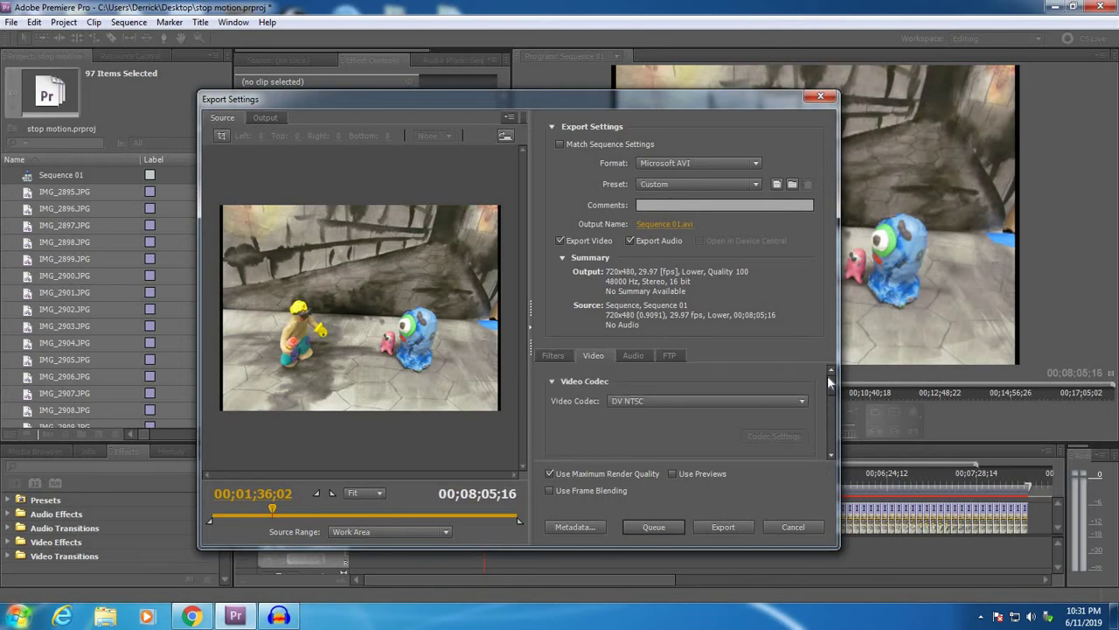
Set the export output to 'animation 1.avi' in the Desktop folder
click(658, 225)
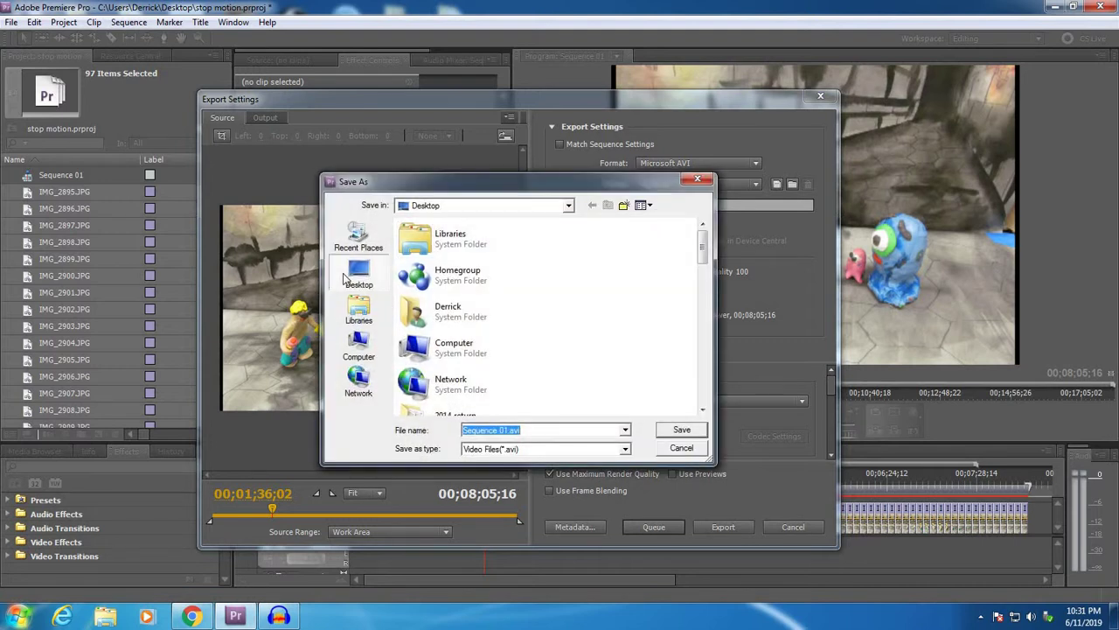
click(348, 278)
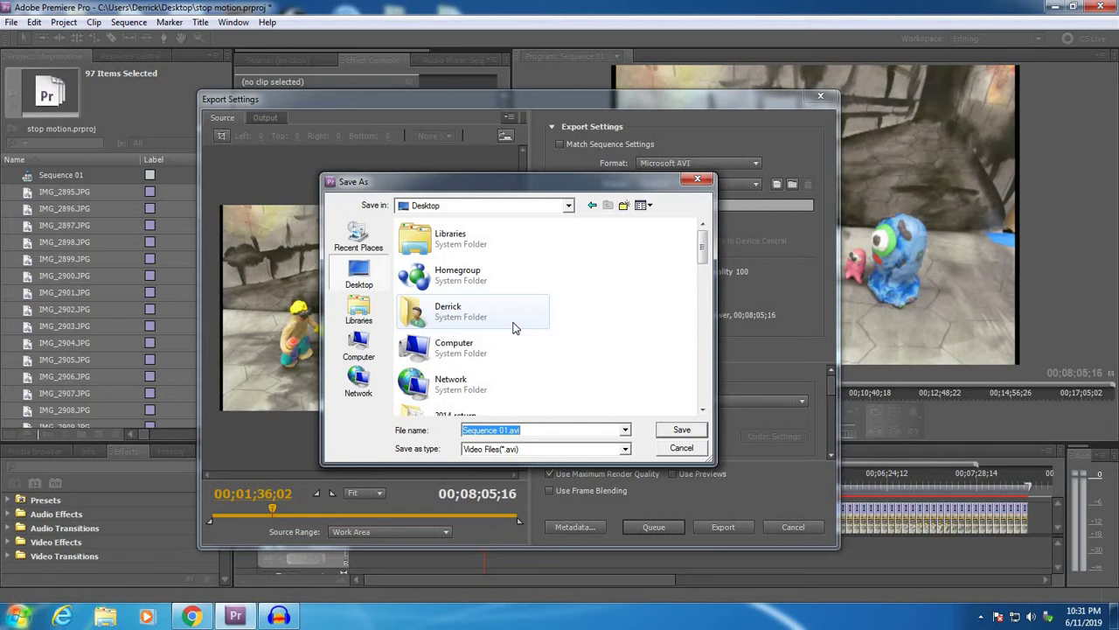
text(animation 1)
click(679, 430)
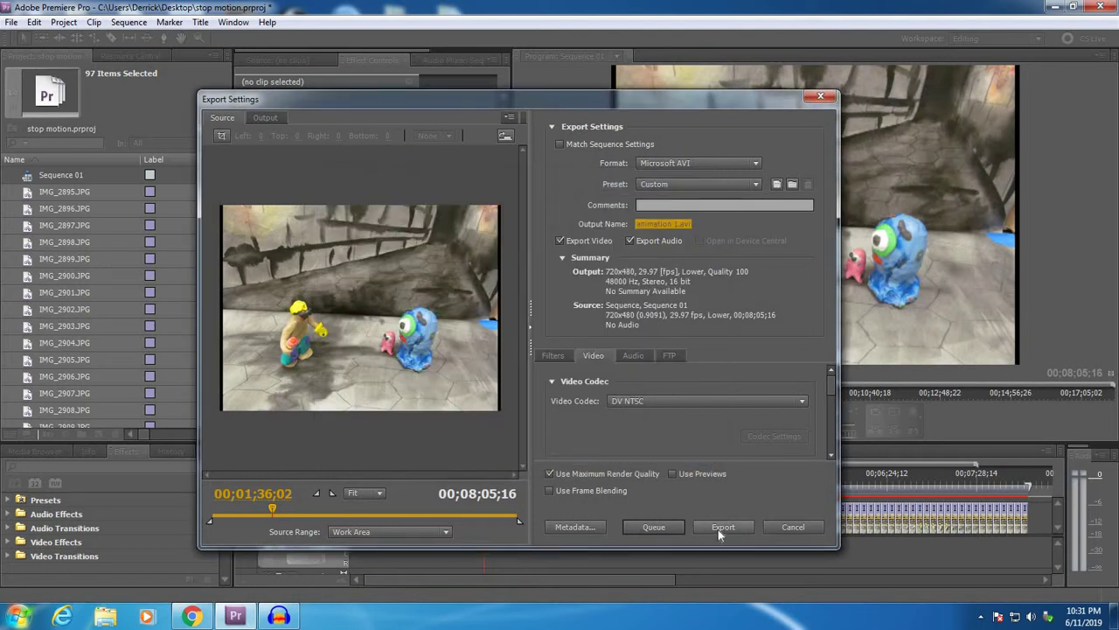
Export Sequence 01 to animation 1.avi and wait for encoding to finish
click(721, 527)
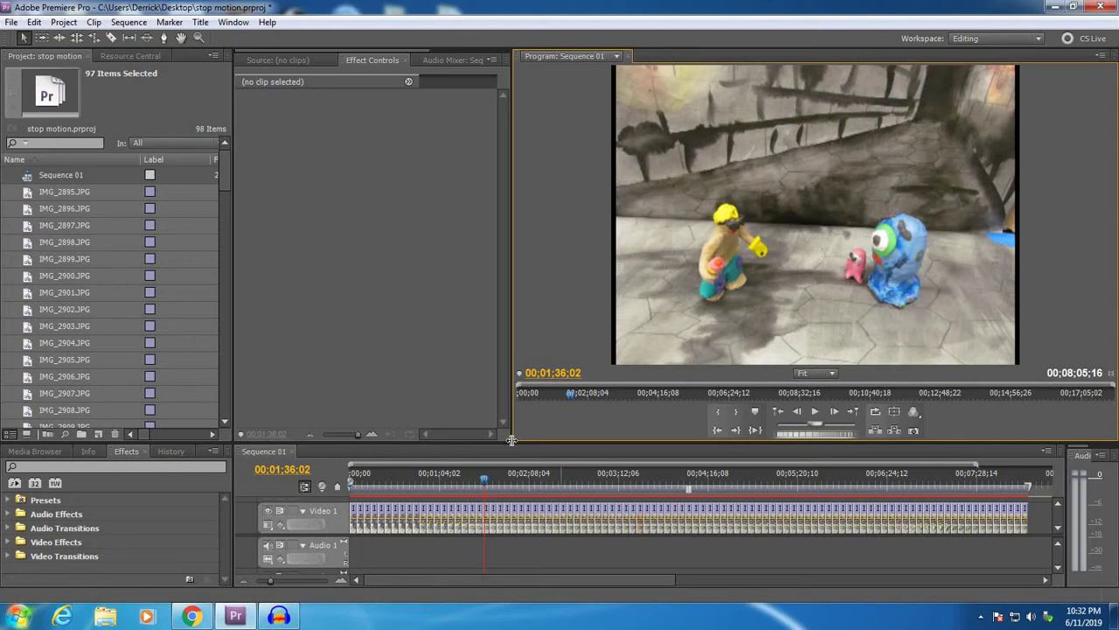
Narrow the Program monitor, delete all 97 stills from Video 1, and return the playhead to the start
drag(512, 438, 548, 386)
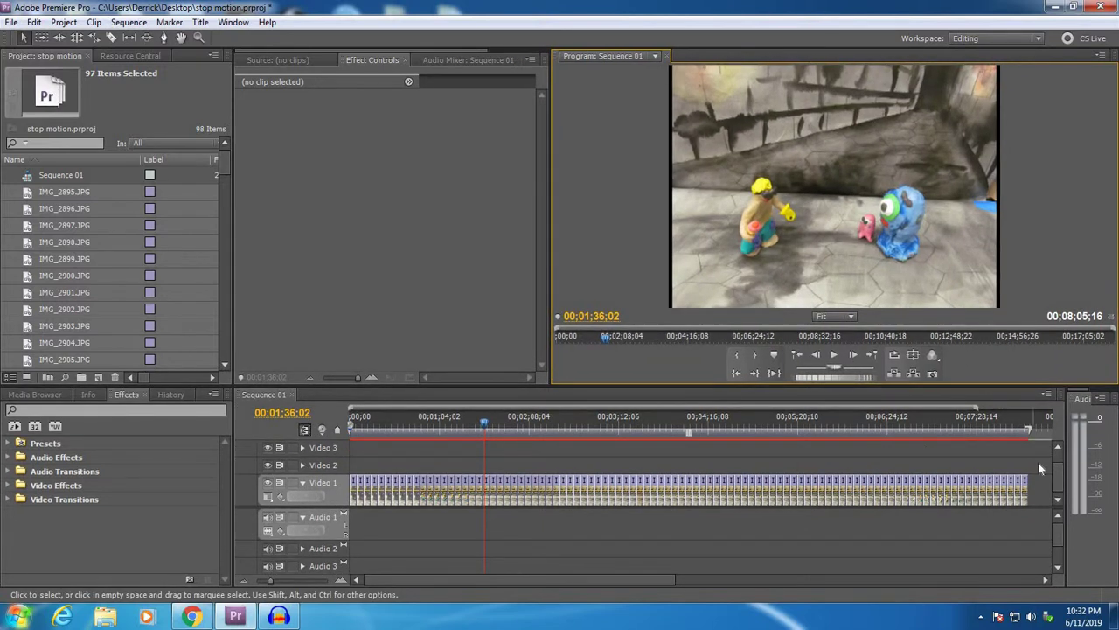
drag(1038, 463, 339, 527)
key(Delete)
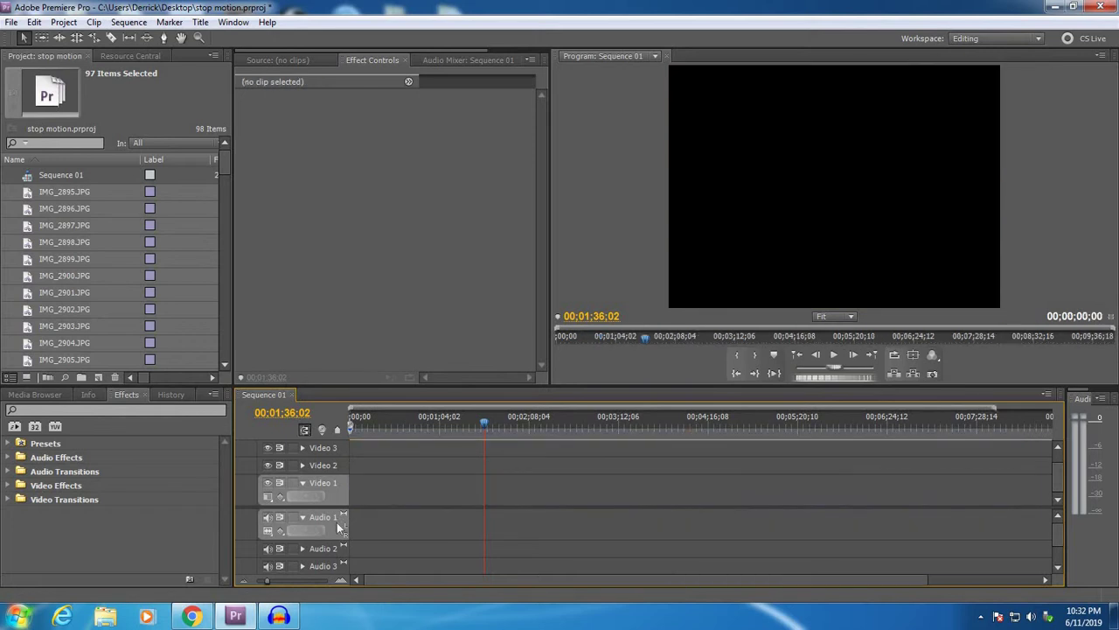
drag(483, 422, 336, 430)
Import animation 1.avi from the Desktop into the project
click(10, 21)
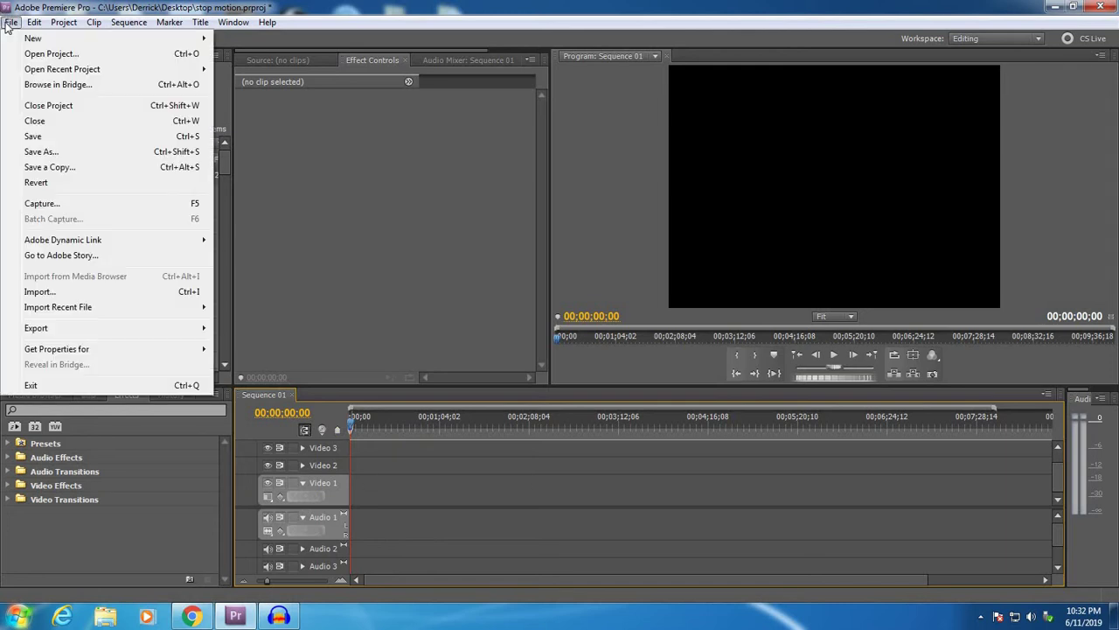
click(43, 292)
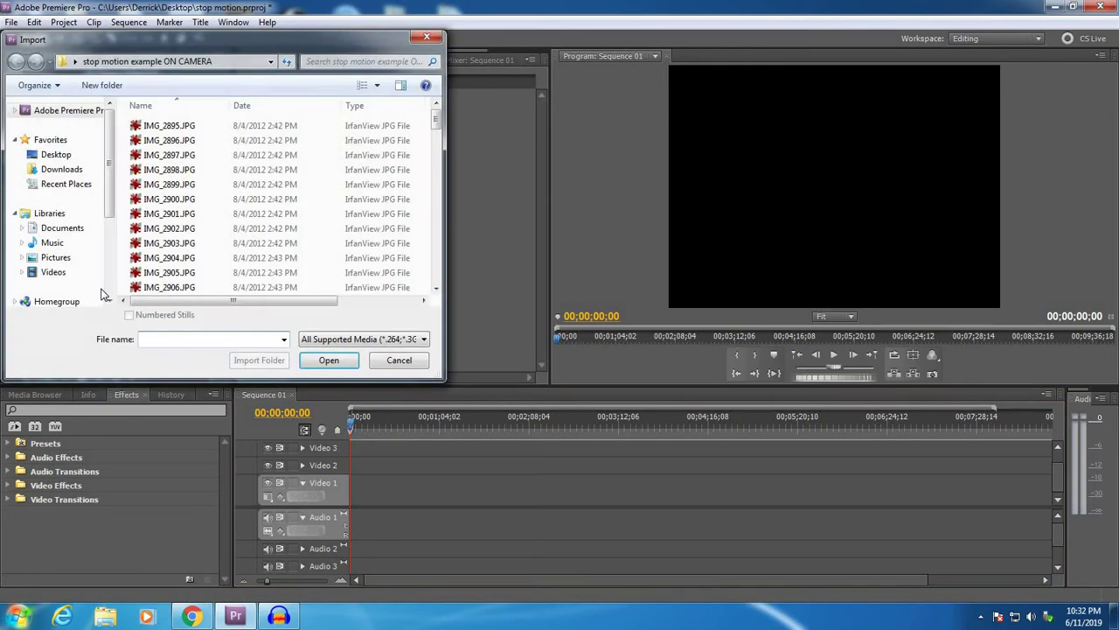
click(63, 155)
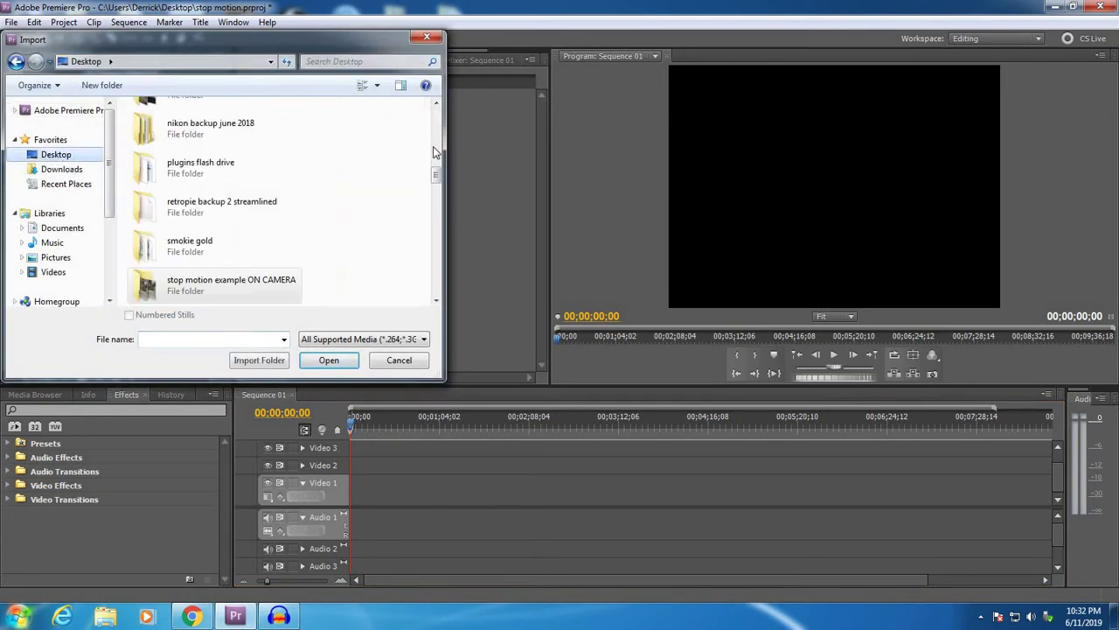
drag(435, 175, 447, 208)
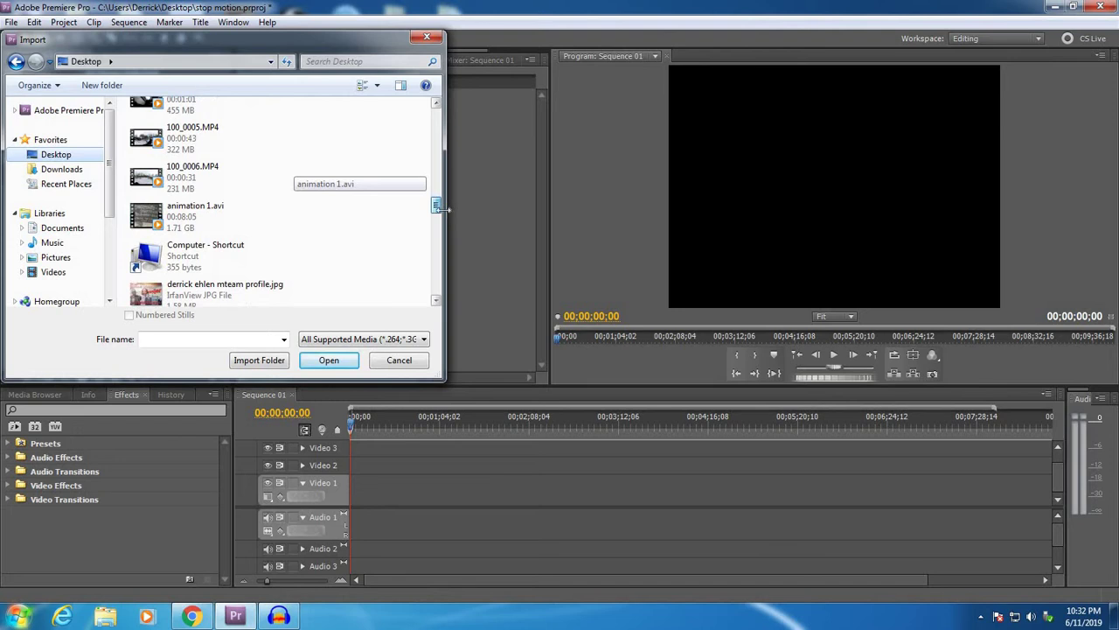
click(180, 217)
click(325, 365)
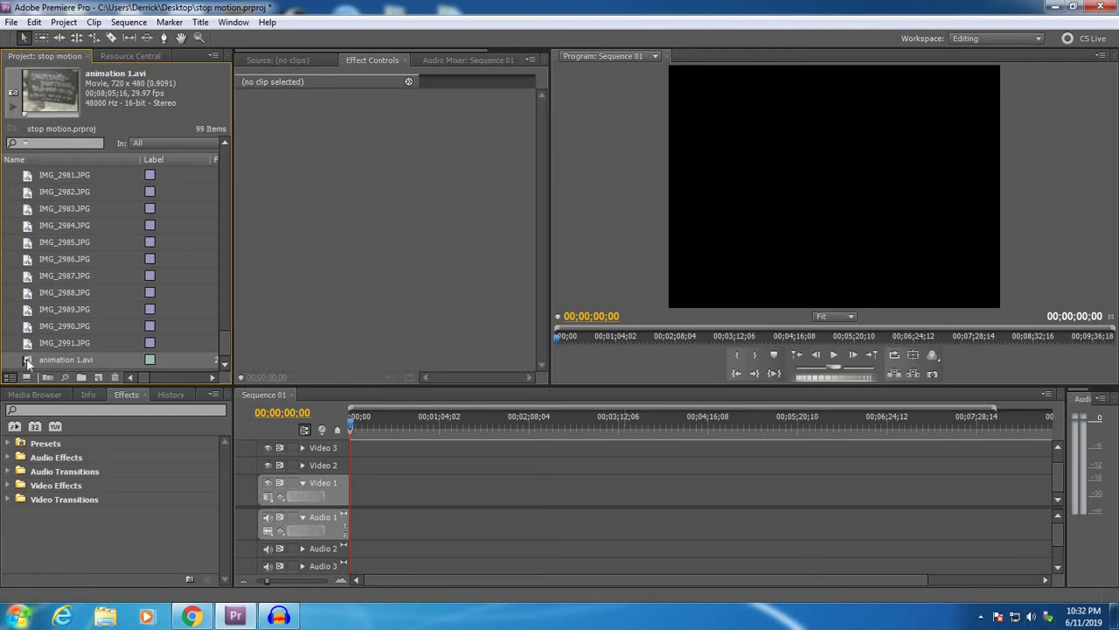
Place animation 1.avi on Video 1 at the sequence start and select the clip
drag(27, 362, 355, 510)
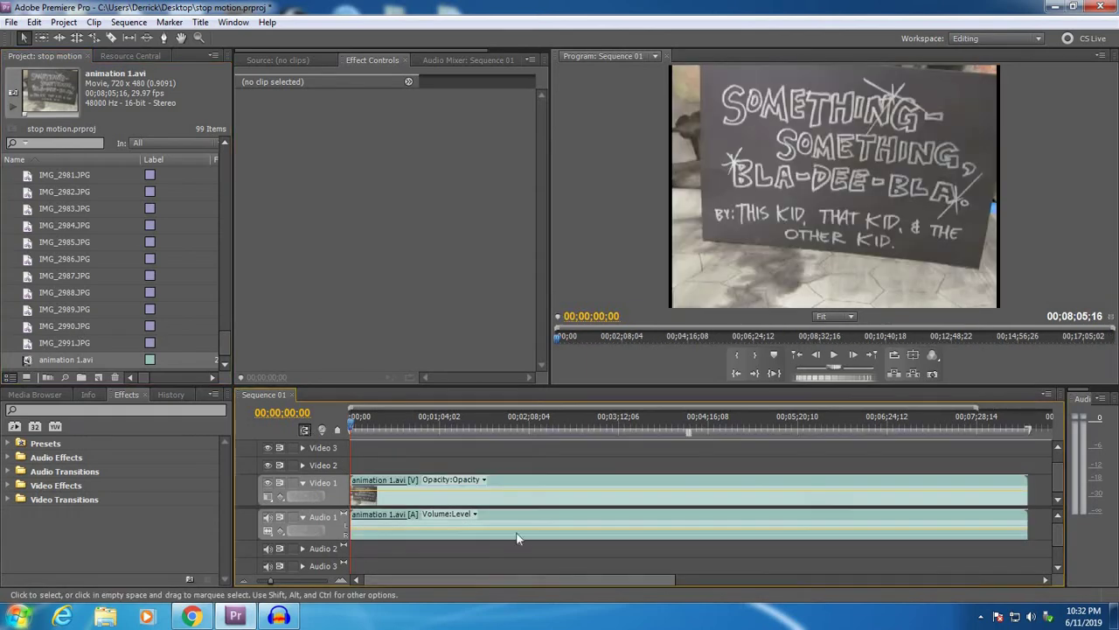
click(510, 482)
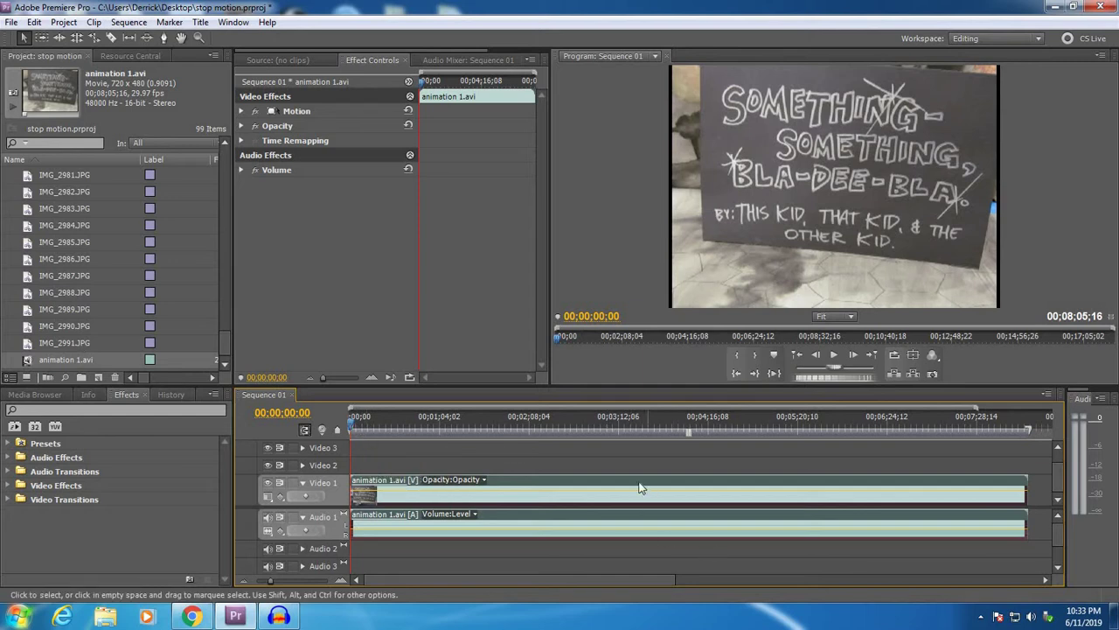
Set animation 1.avi's speed to 4000% so Sequence 01 runs 00;00;12;04
right_click(515, 495)
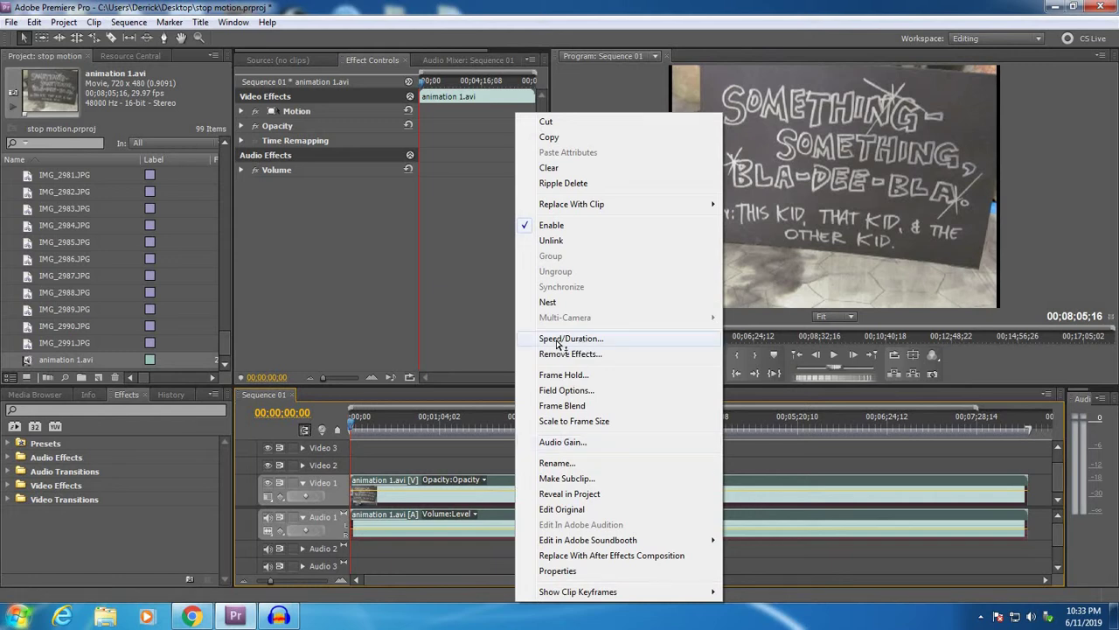
click(557, 339)
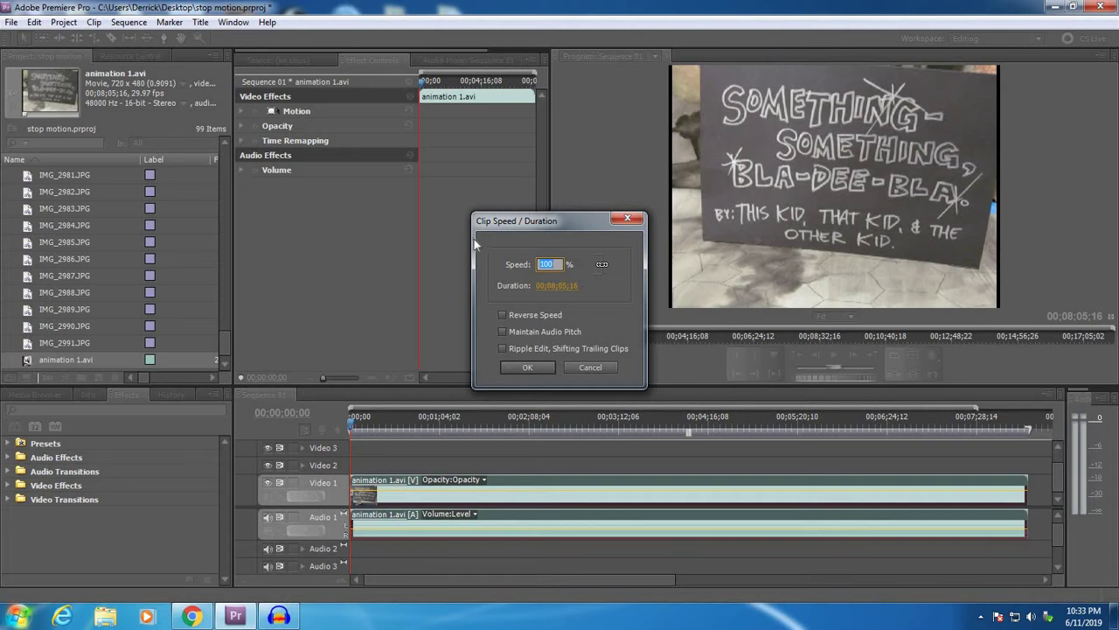
text(40)
click(523, 368)
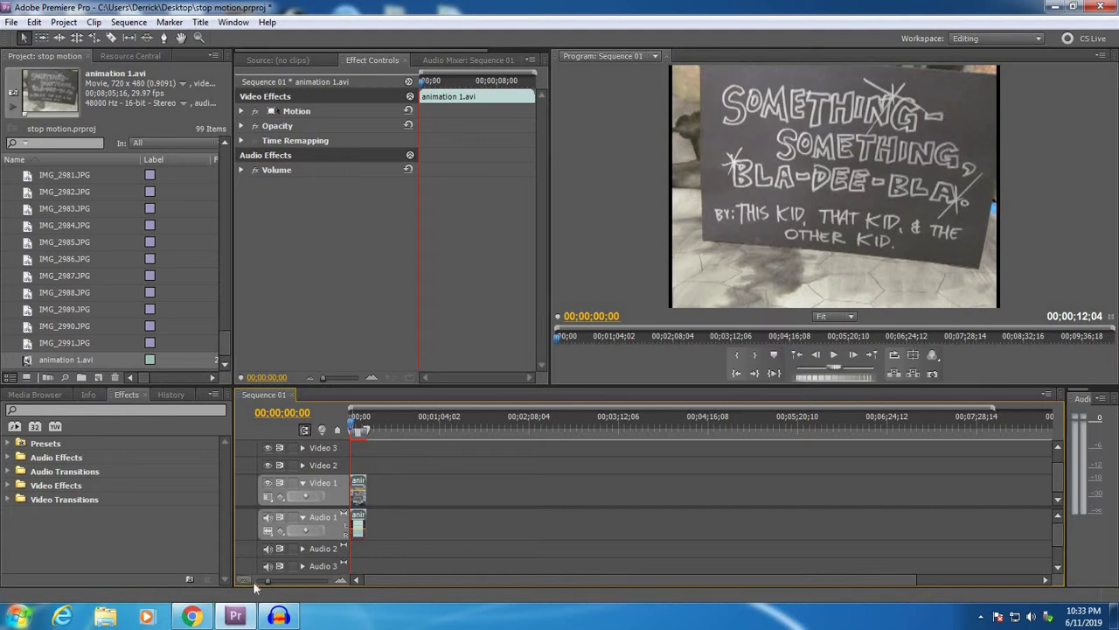
Zoom the timeline in twice on the short clip and play the sped-up animation from the start
click(341, 575)
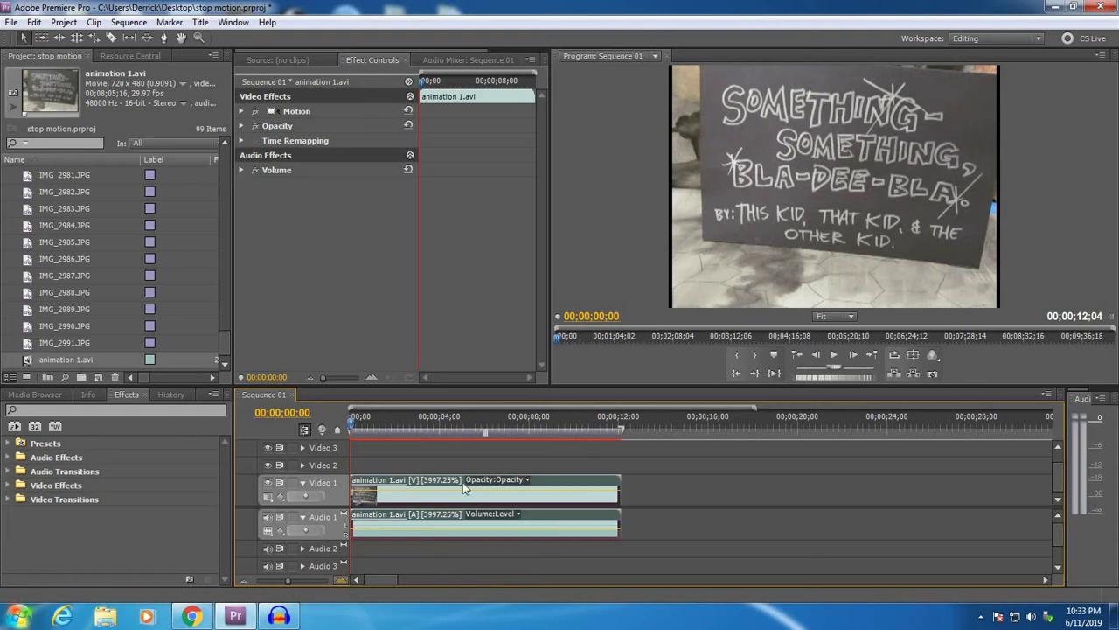
click(341, 577)
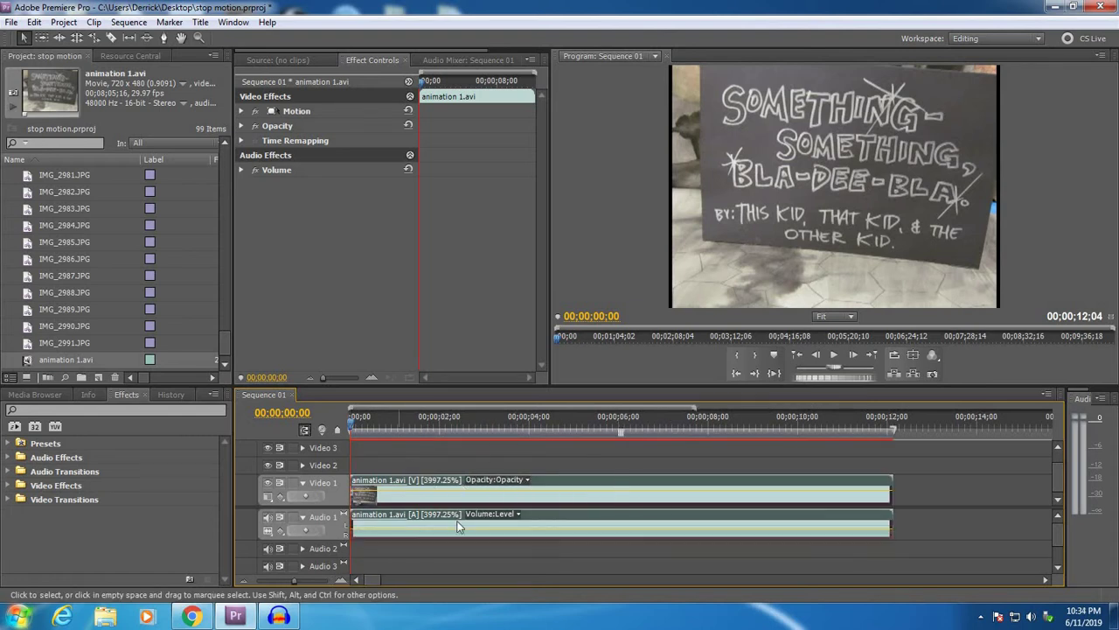
drag(354, 422, 529, 421)
key(Home)
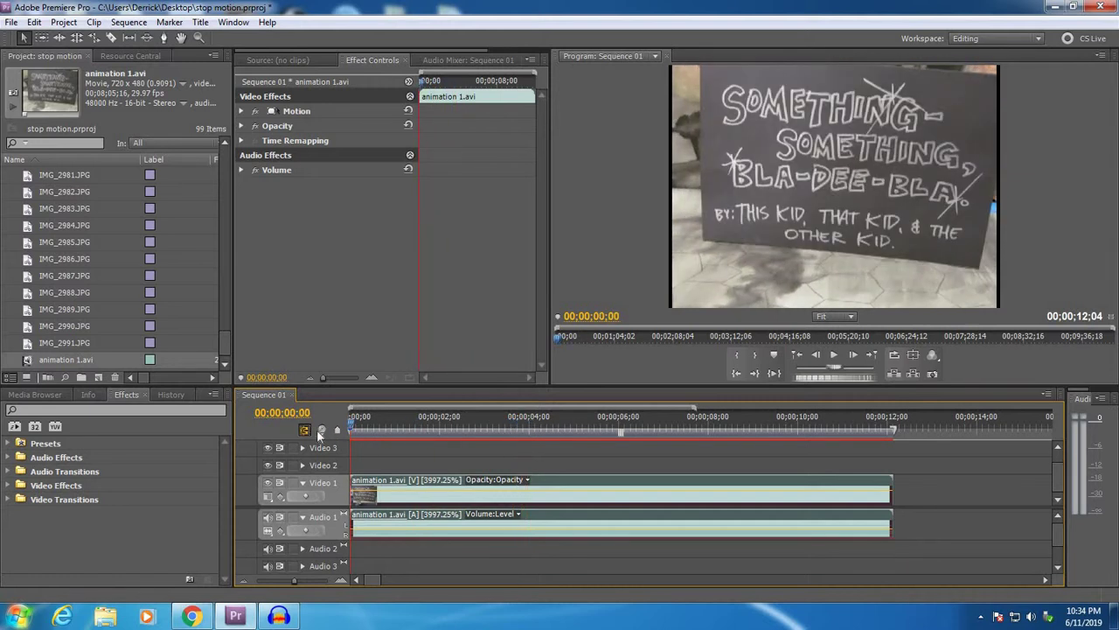
click(832, 356)
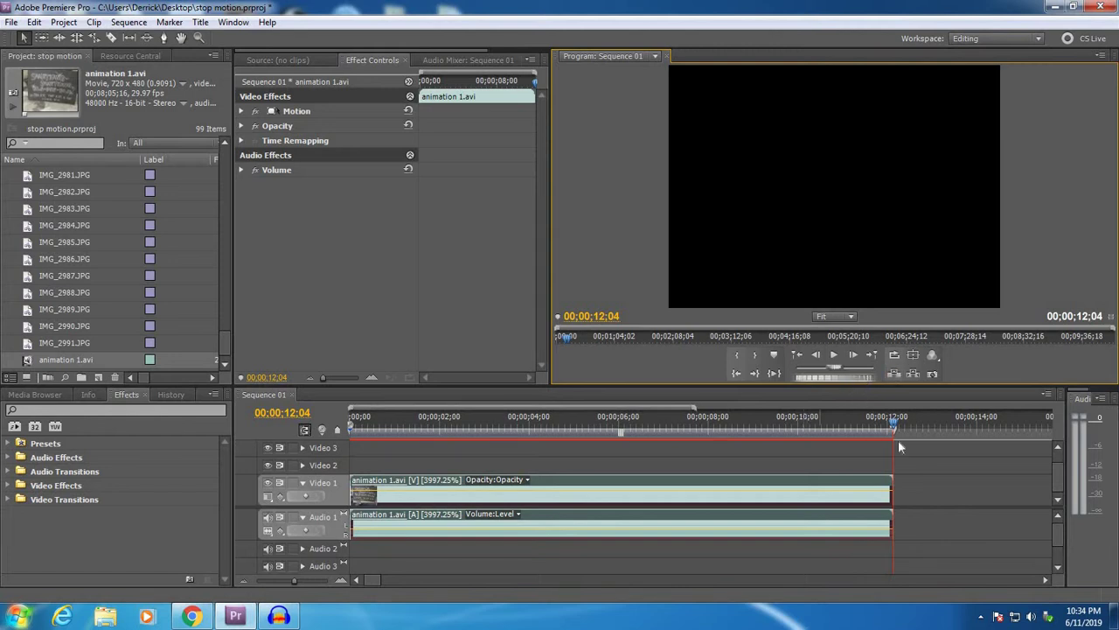
key(space)
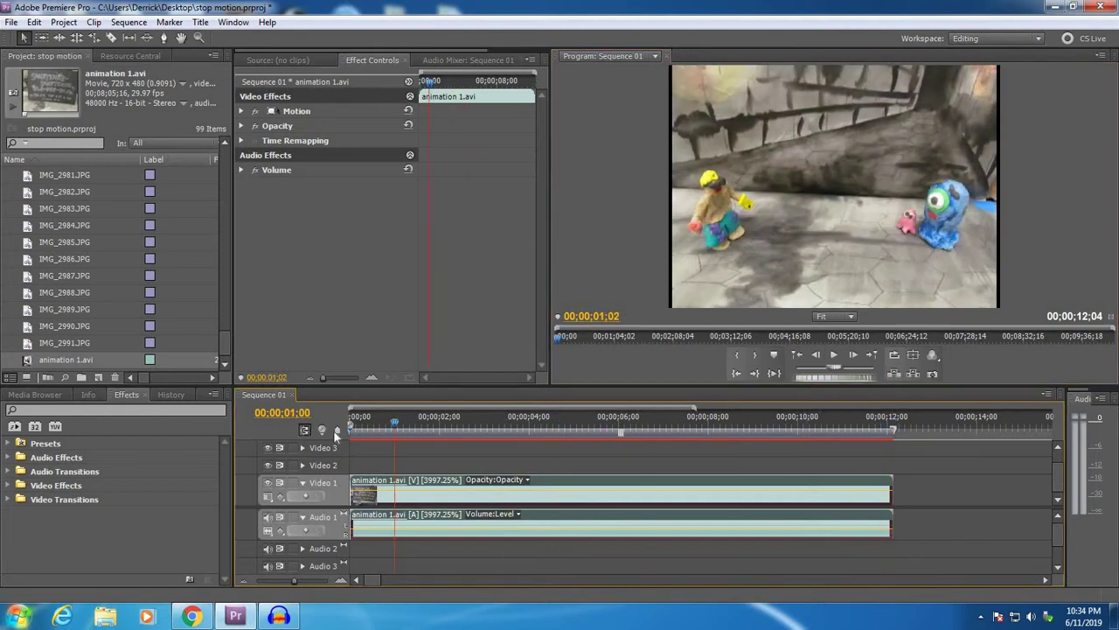
key(Home)
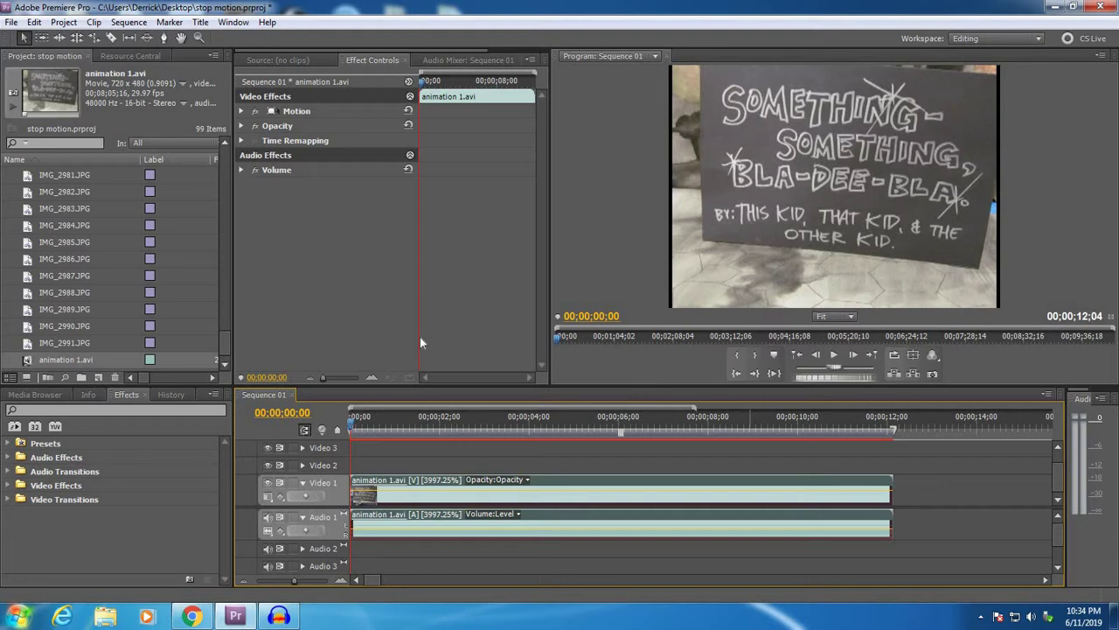
click(12, 22)
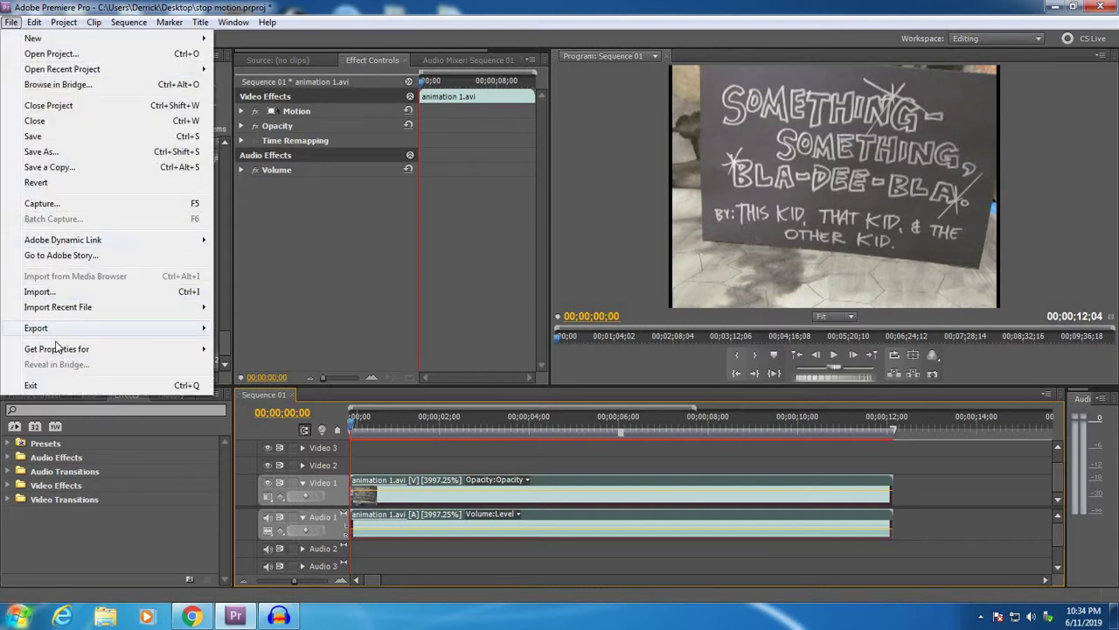
mouse_move(53, 330)
click(280, 331)
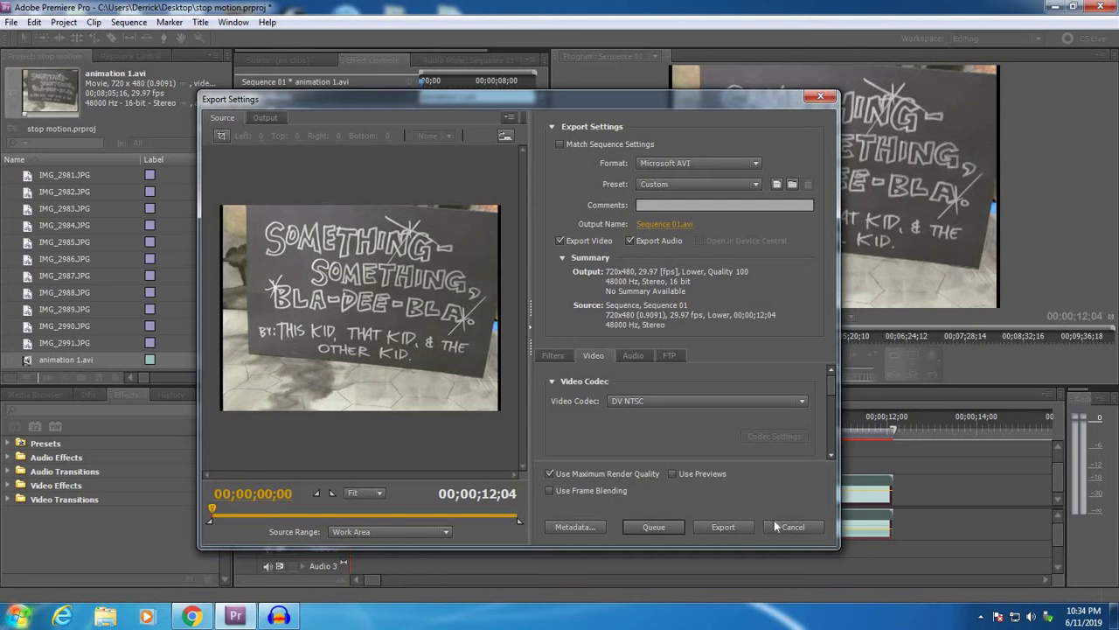
click(808, 528)
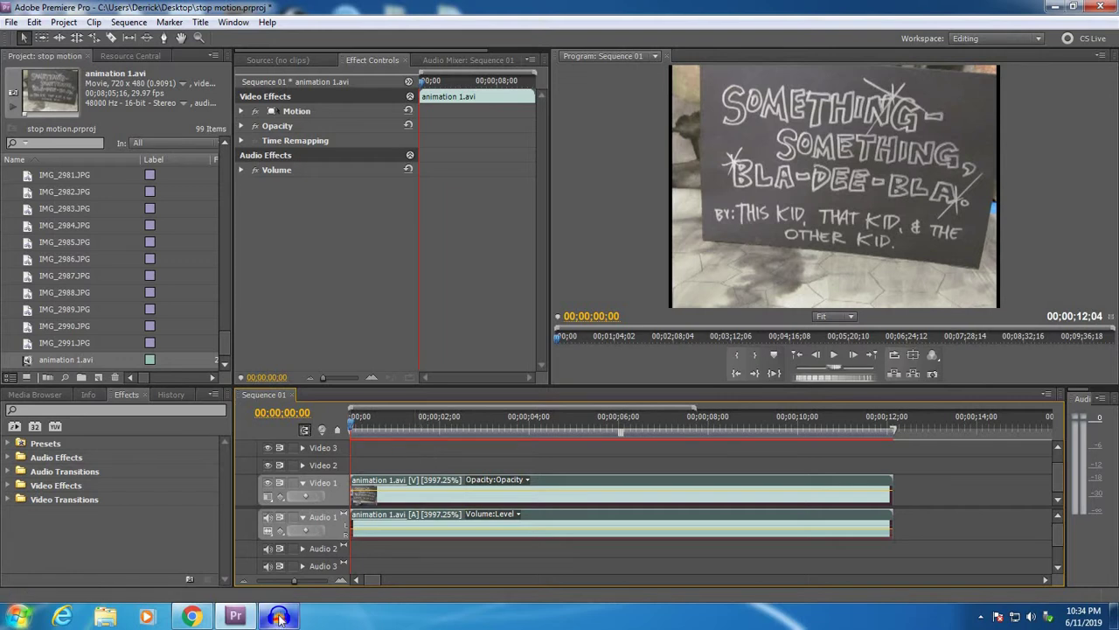
Bring the Audacity window forward from the taskbar and drag it toward the lower right
mouse_move(278, 618)
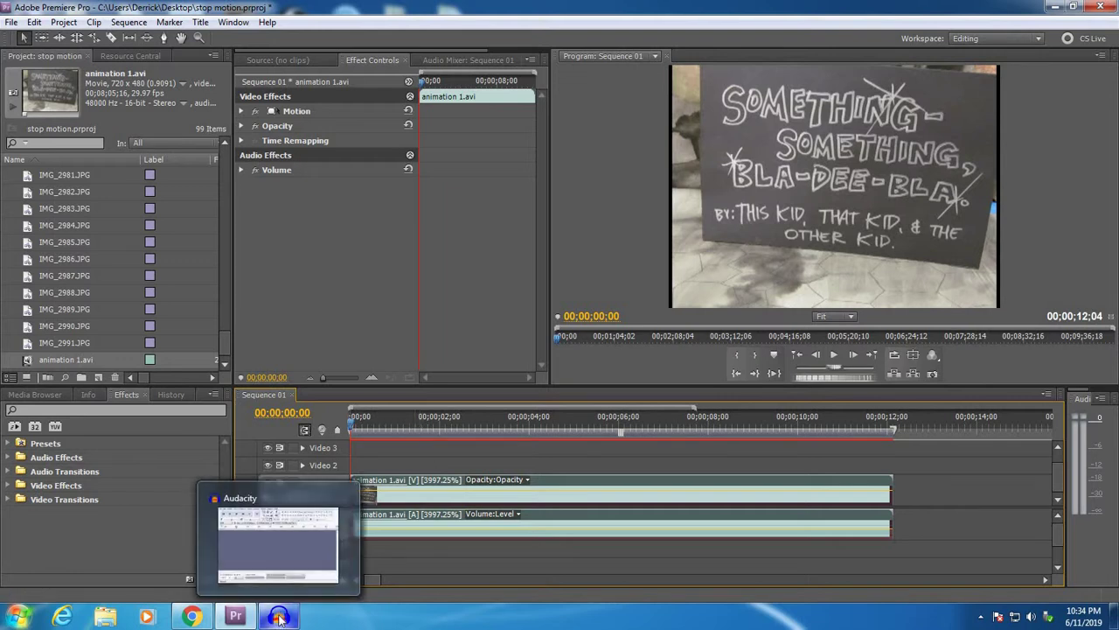
click(278, 618)
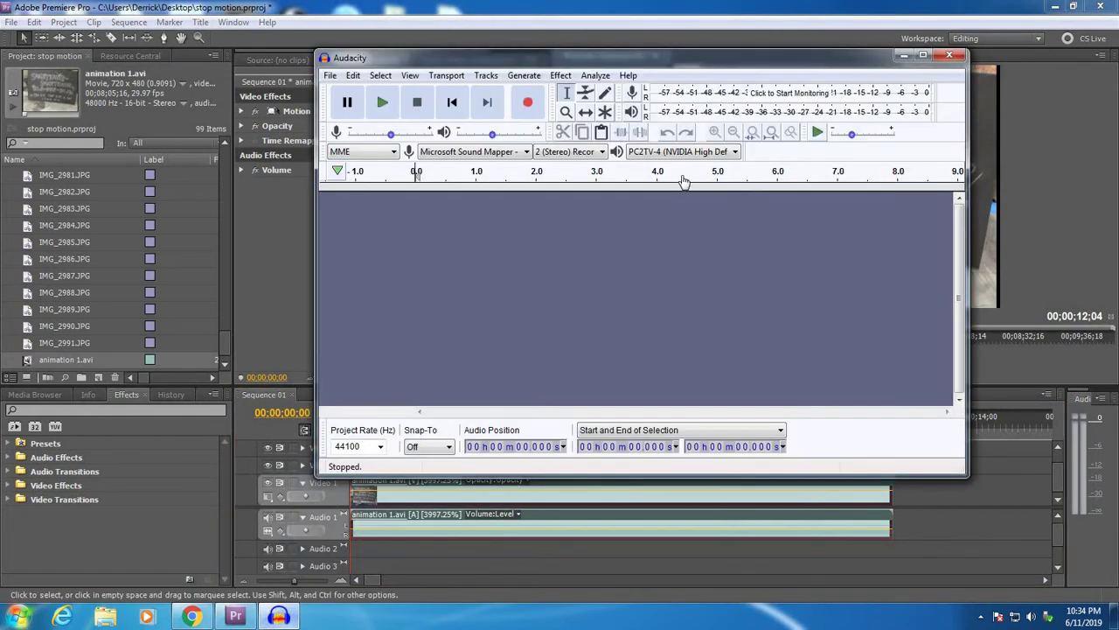
drag(663, 63, 740, 134)
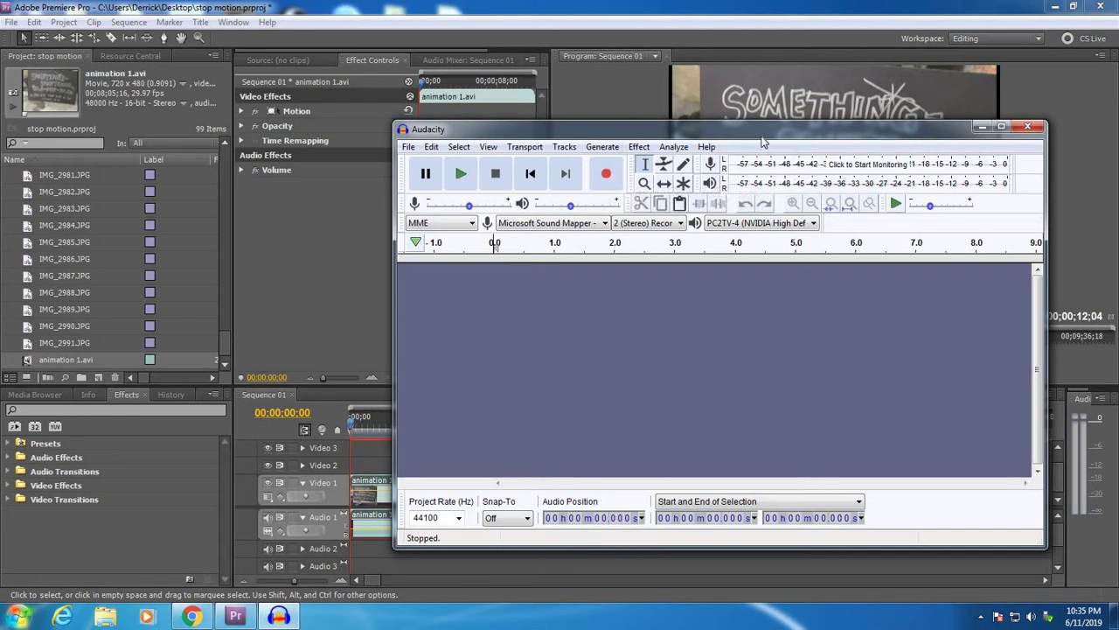
drag(787, 129, 854, 139)
drag(822, 172, 835, 181)
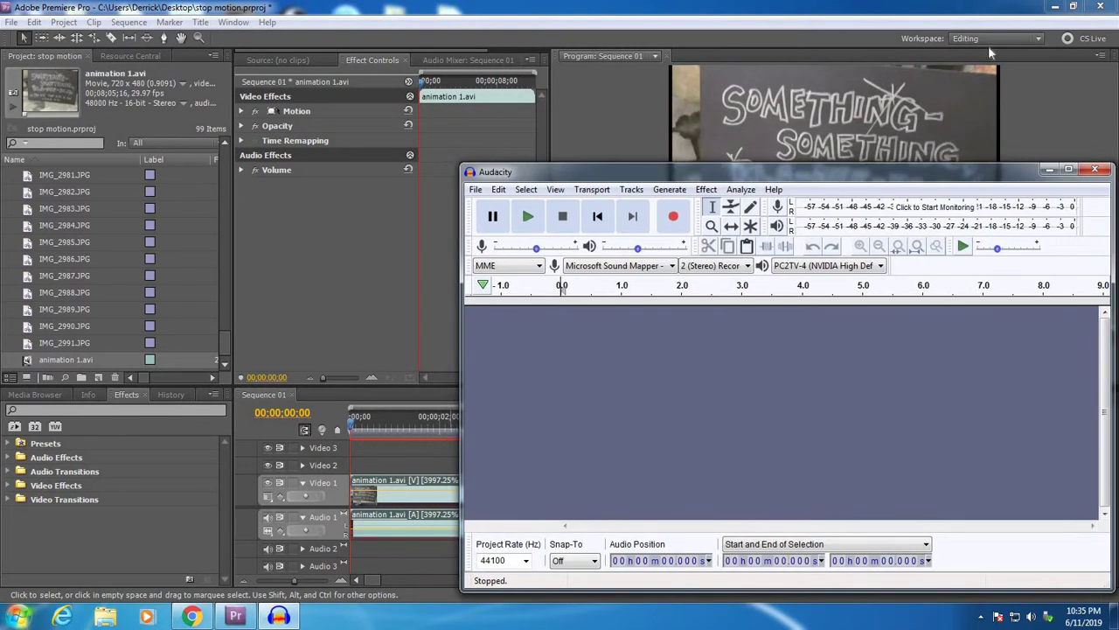
Restore Premiere to a window, move it to the top-left and make it taller
click(1073, 7)
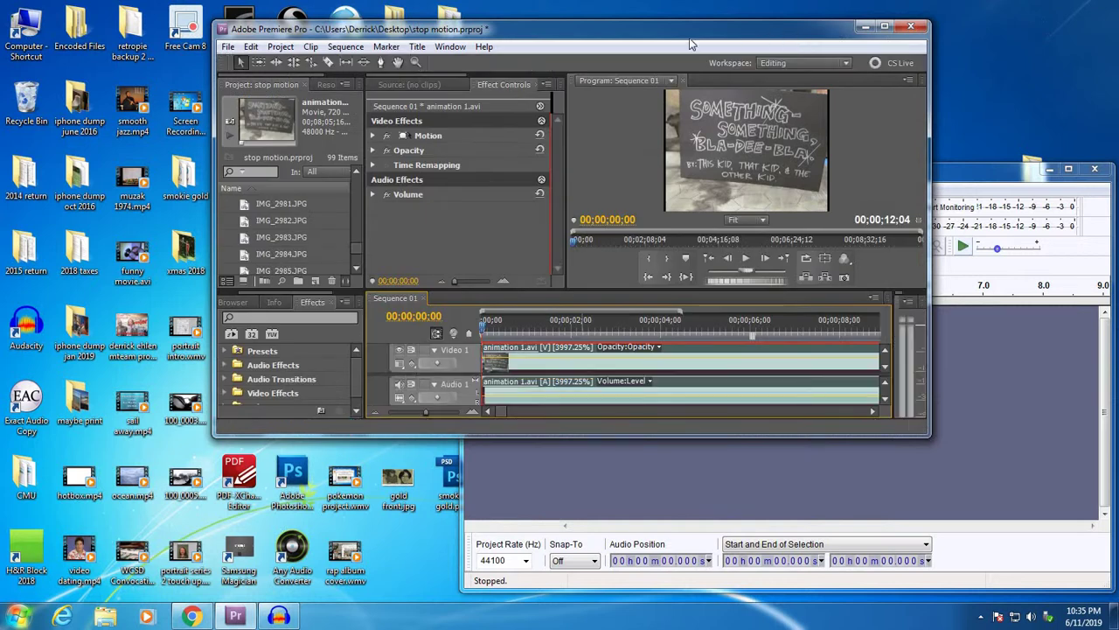
drag(691, 44, 494, 34)
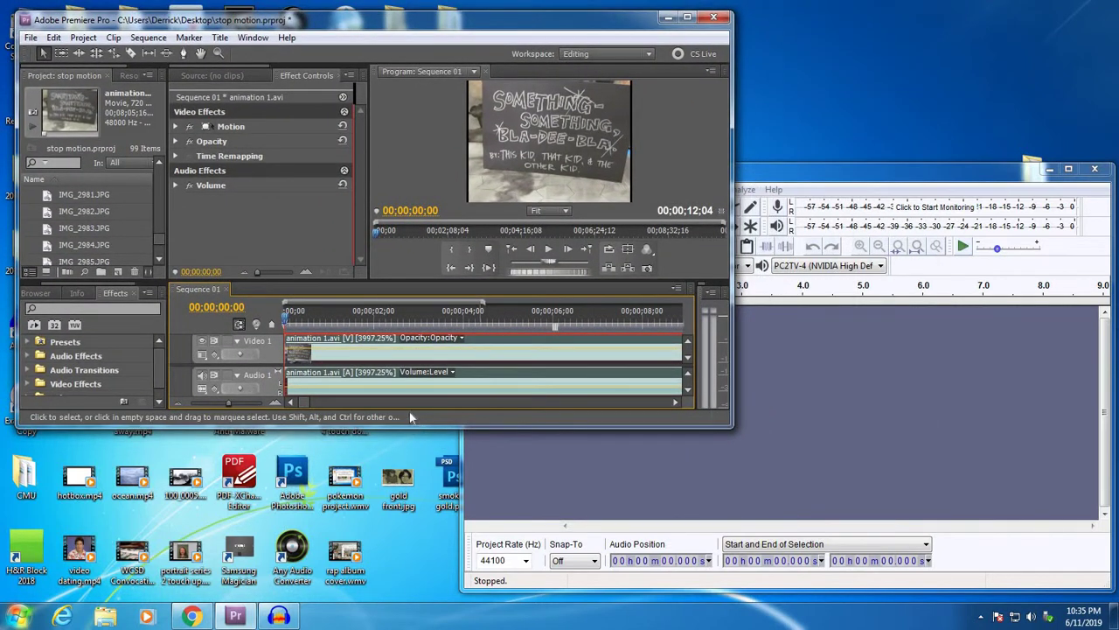
drag(412, 460, 411, 522)
Bring Audacity back in front, enlarge its window upward and nudge it into place
click(852, 164)
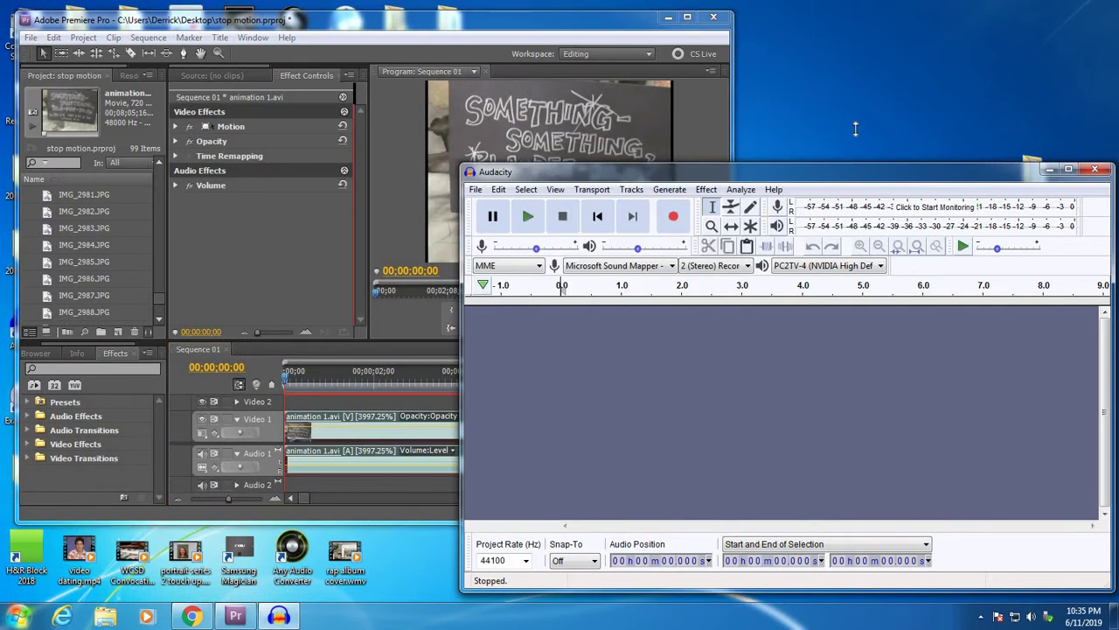
drag(855, 128, 835, 85)
click(601, 24)
click(831, 102)
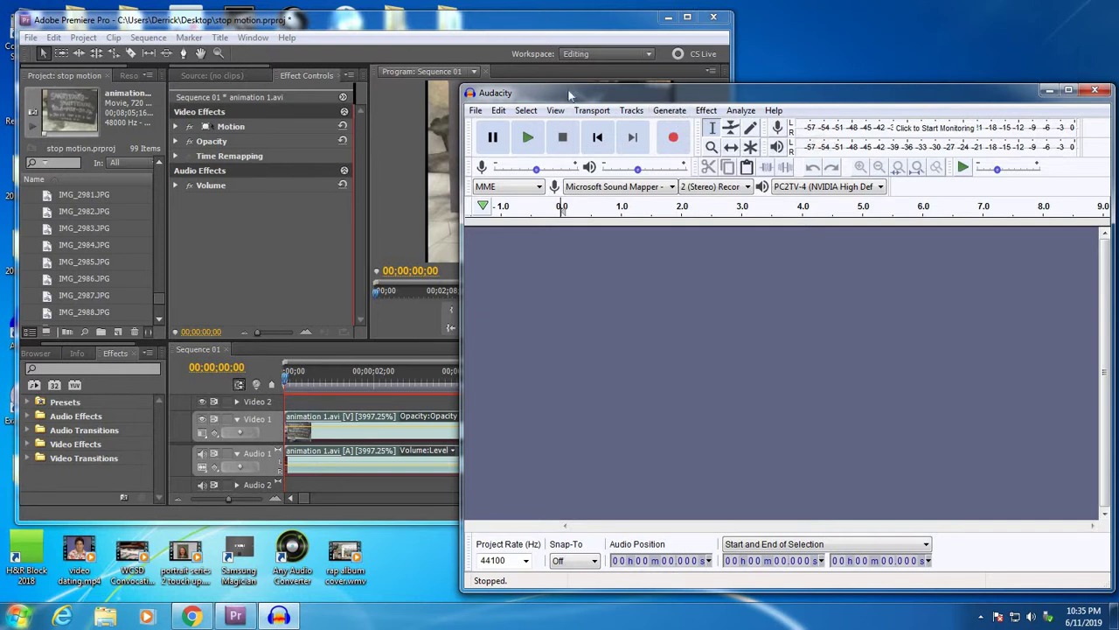
drag(568, 94, 564, 92)
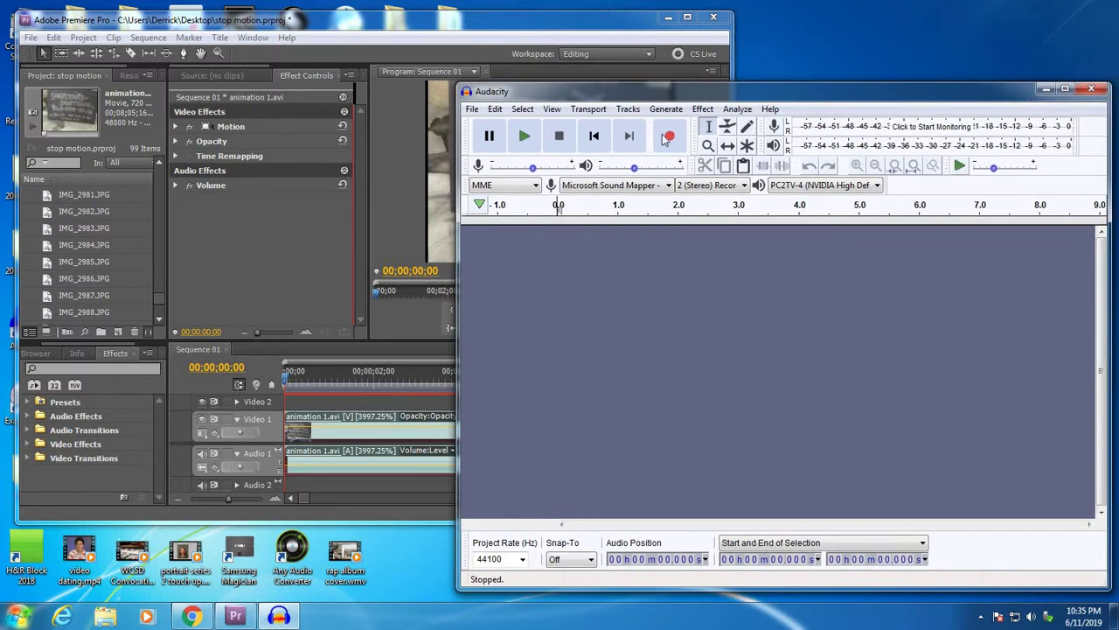
Record about 3 seconds of test narration and play it back
click(668, 137)
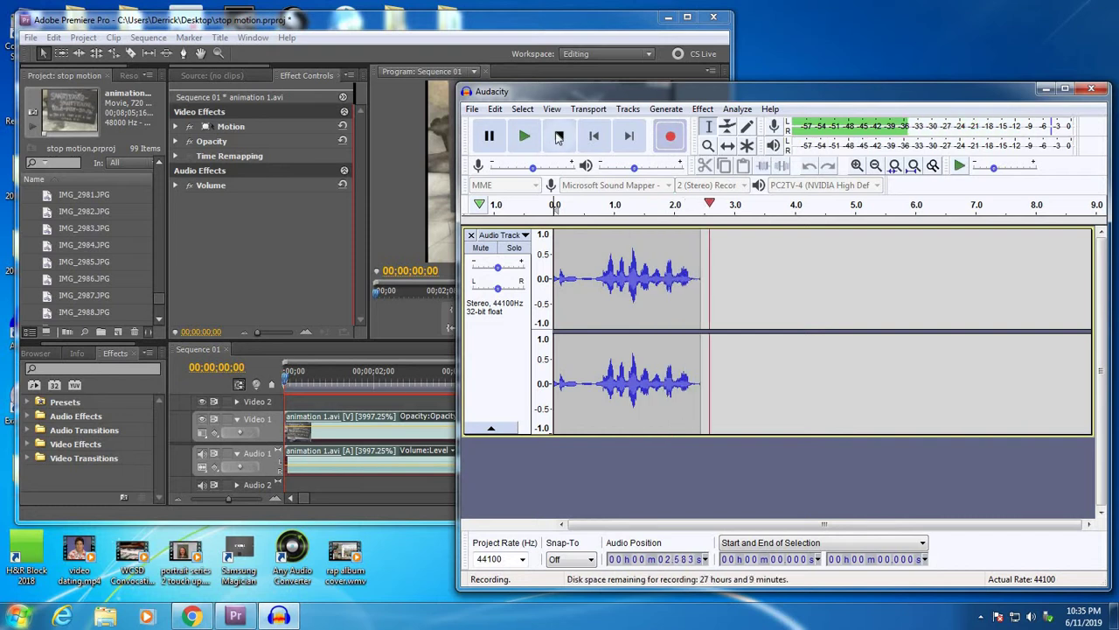
click(559, 135)
click(524, 137)
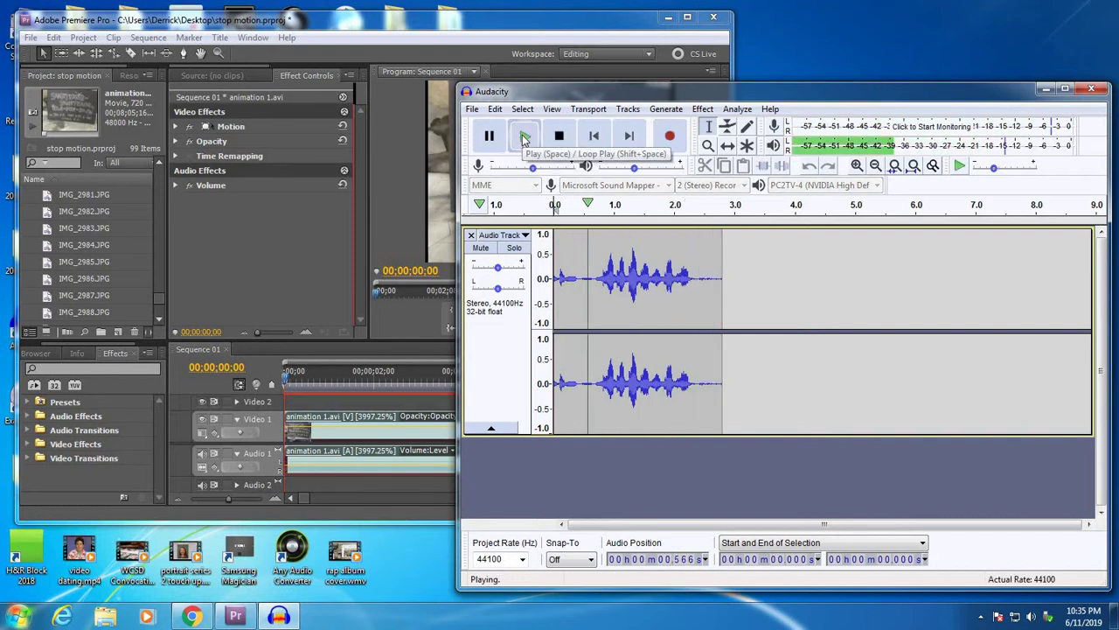
click(558, 135)
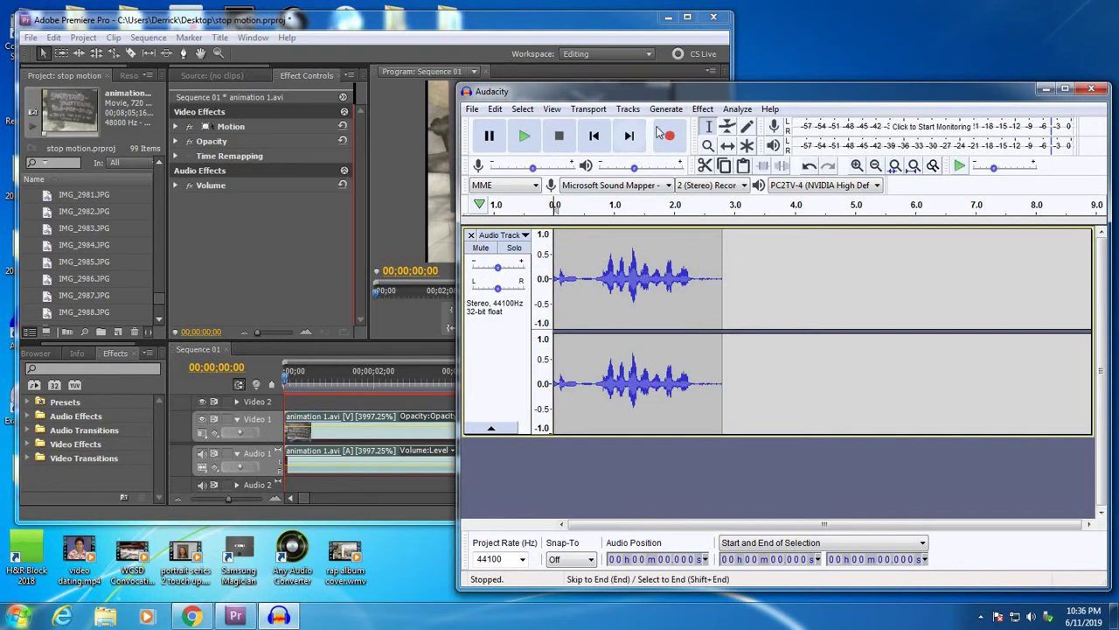
Discard the test track, start recording narration, and play Sequence 01 in Premiere to narrate along
click(470, 236)
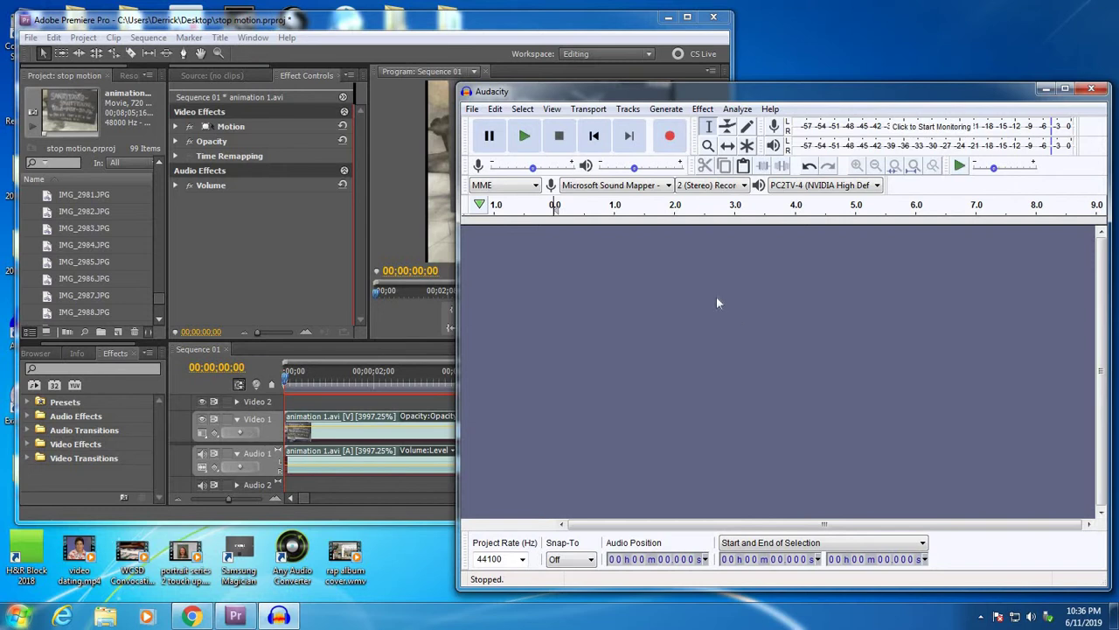
click(670, 137)
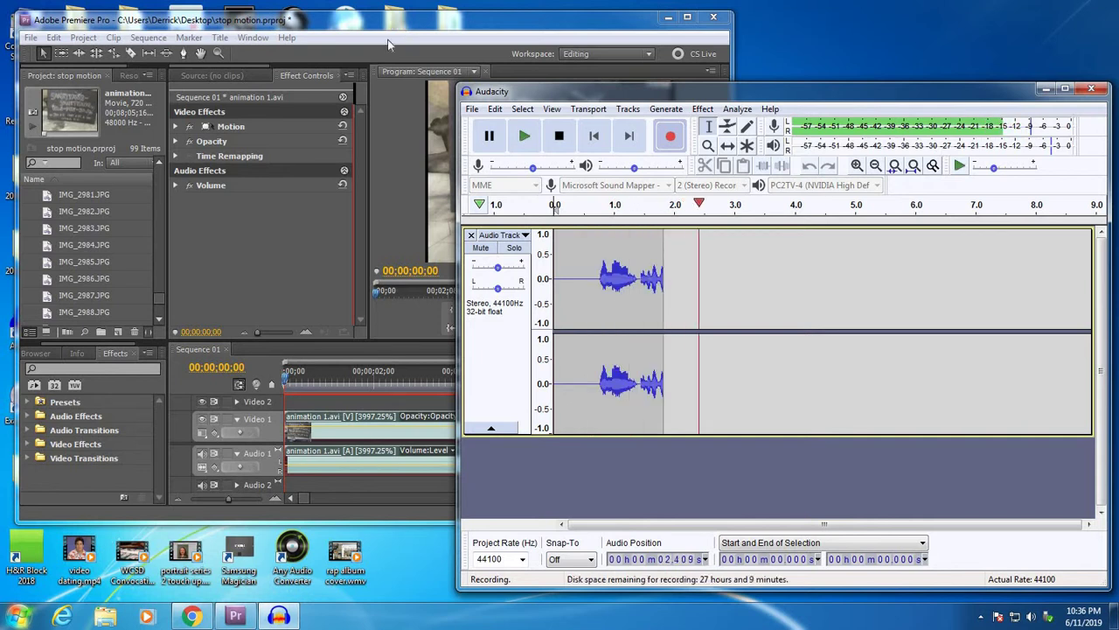
click(398, 29)
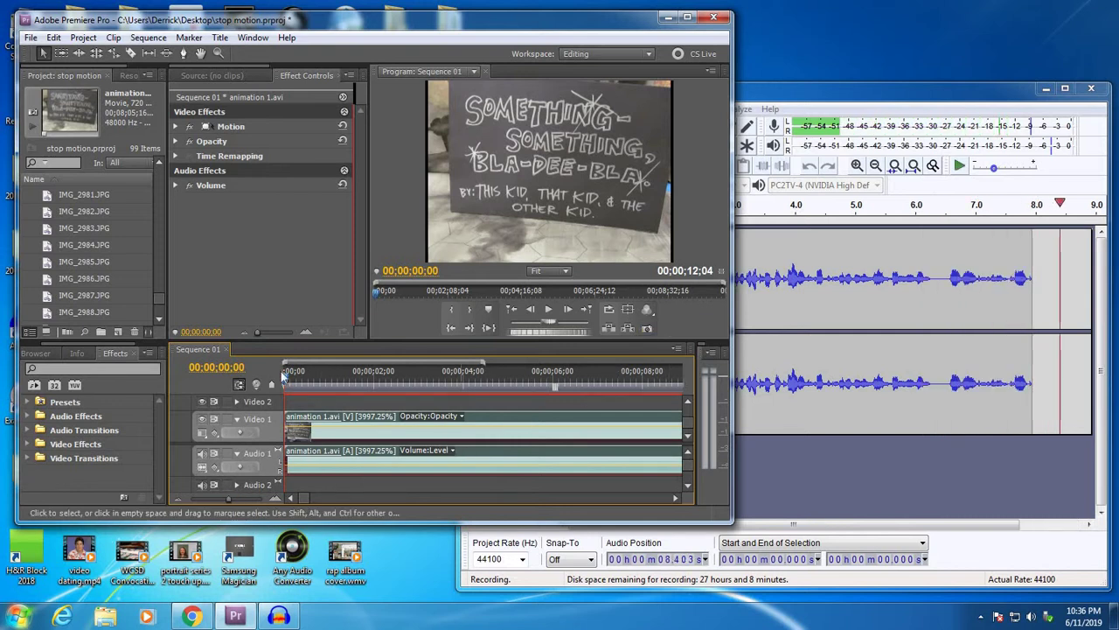
mouse_move(298, 382)
mouse_down()
mouse_move(323, 382)
mouse_move(285, 383)
mouse_up()
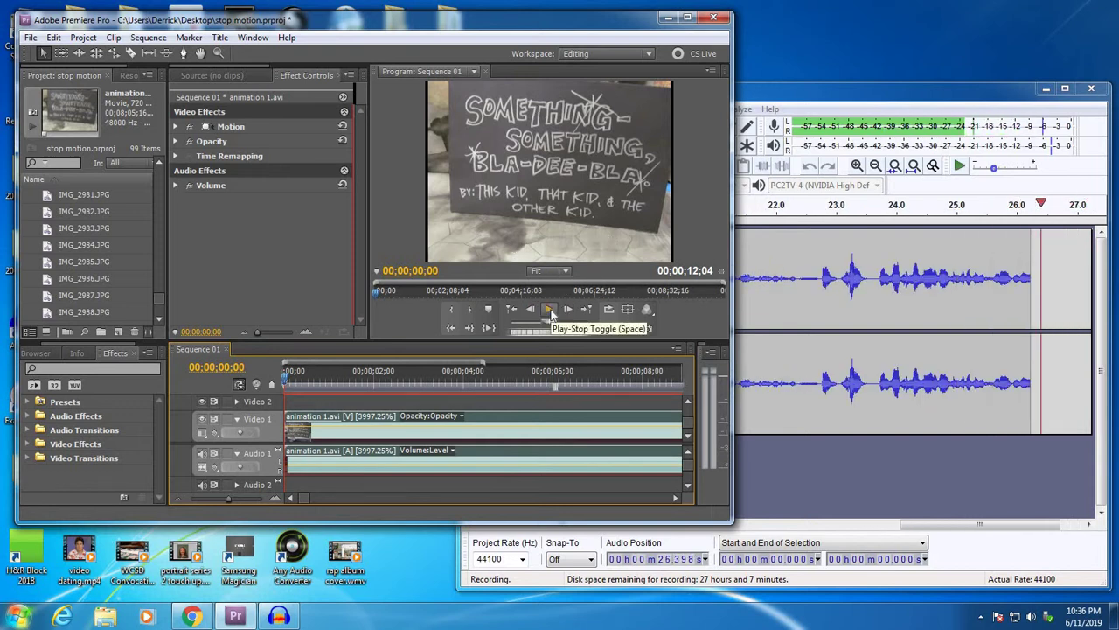
click(549, 311)
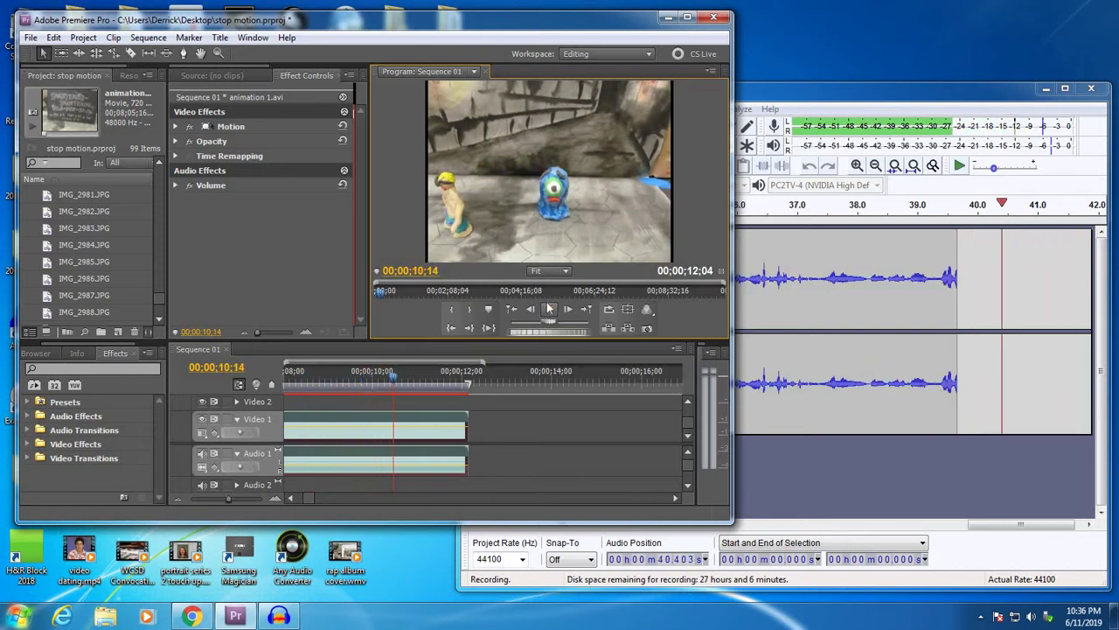
Stop the narration at about 46 seconds and play it back from 29.3 seconds
click(883, 93)
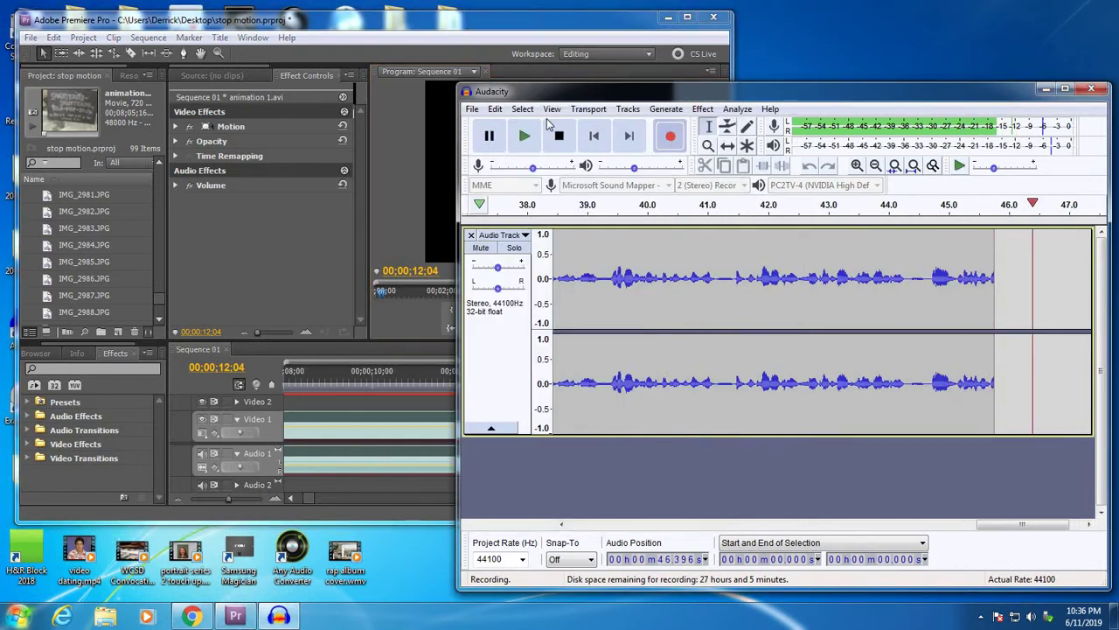
click(559, 136)
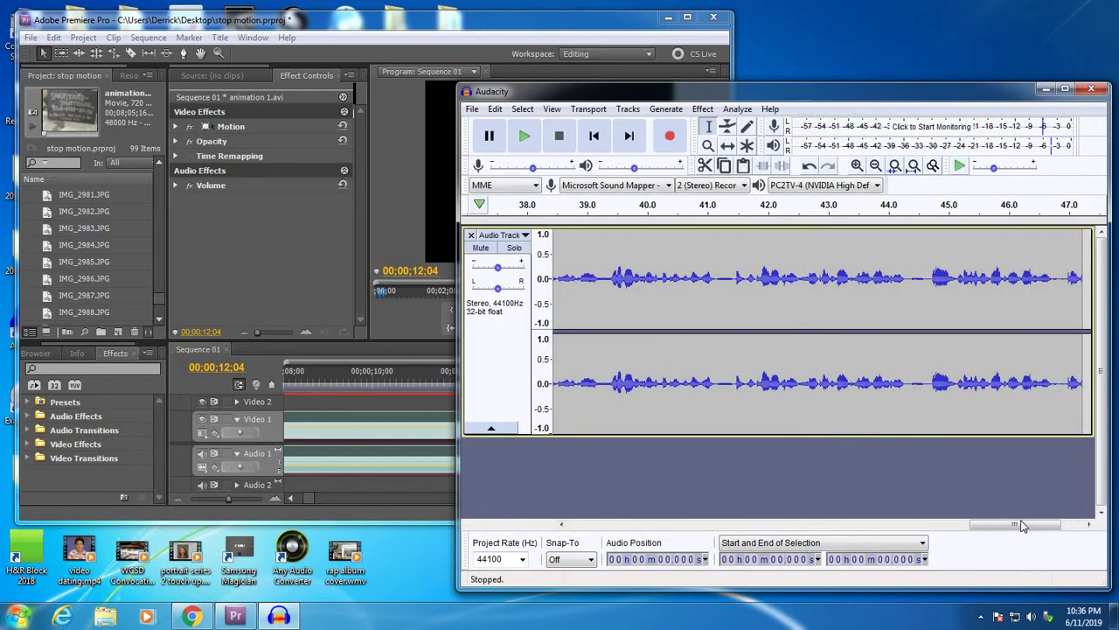
drag(1023, 524, 988, 525)
mouse_move(893, 533)
mouse_down()
mouse_move(642, 530)
mouse_move(888, 535)
mouse_up()
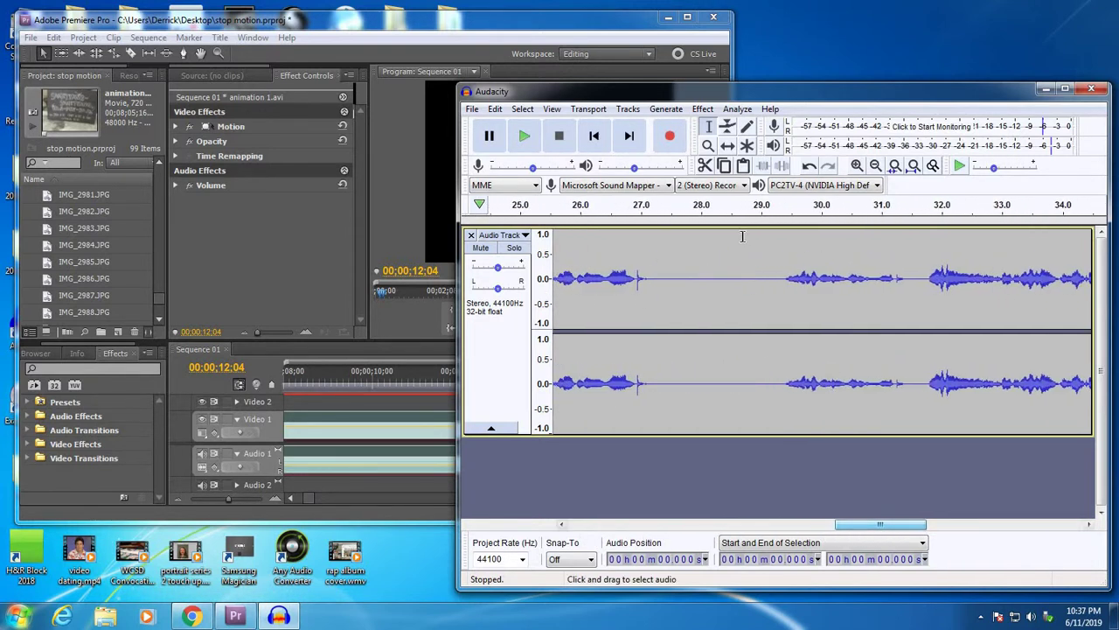
click(779, 260)
click(524, 135)
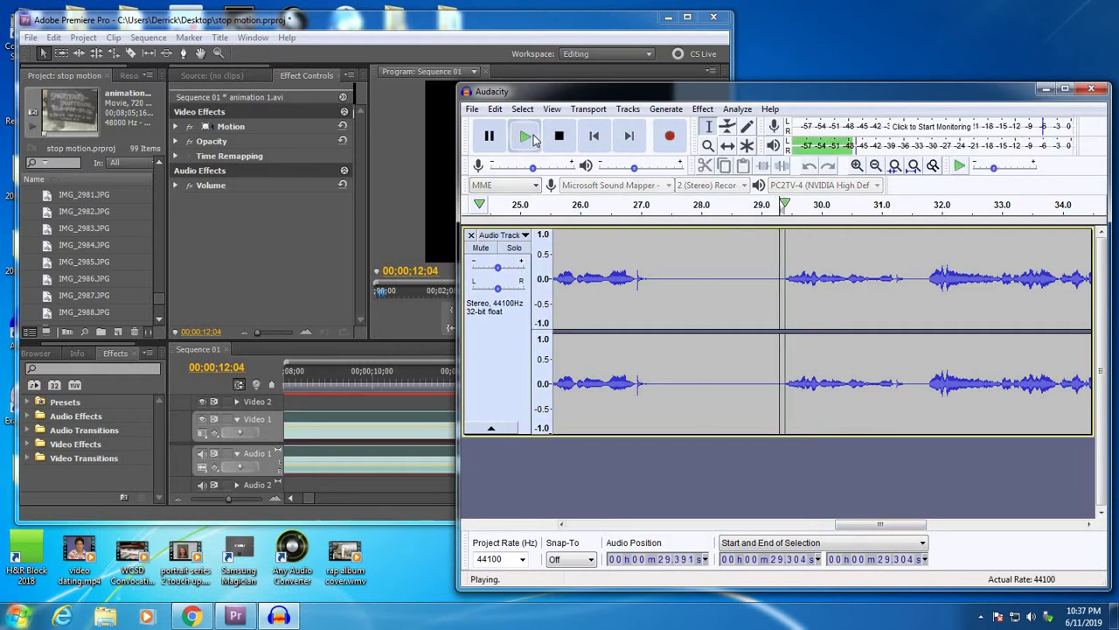
click(559, 135)
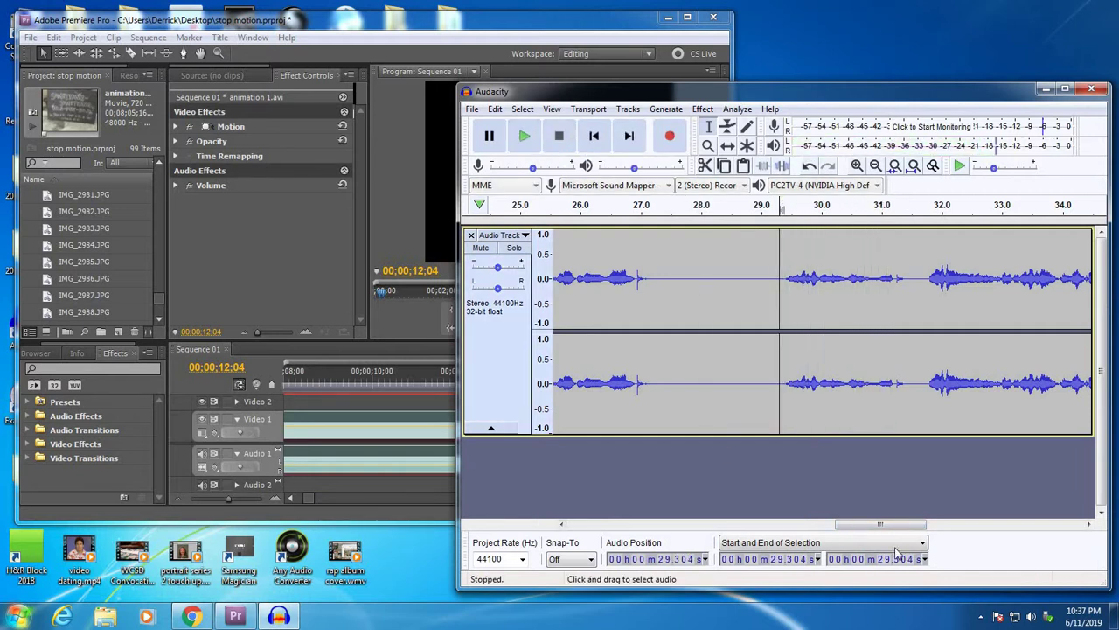
Replay the narration from 12.5 seconds, then select its opening 20 seconds
drag(879, 527, 736, 526)
click(600, 259)
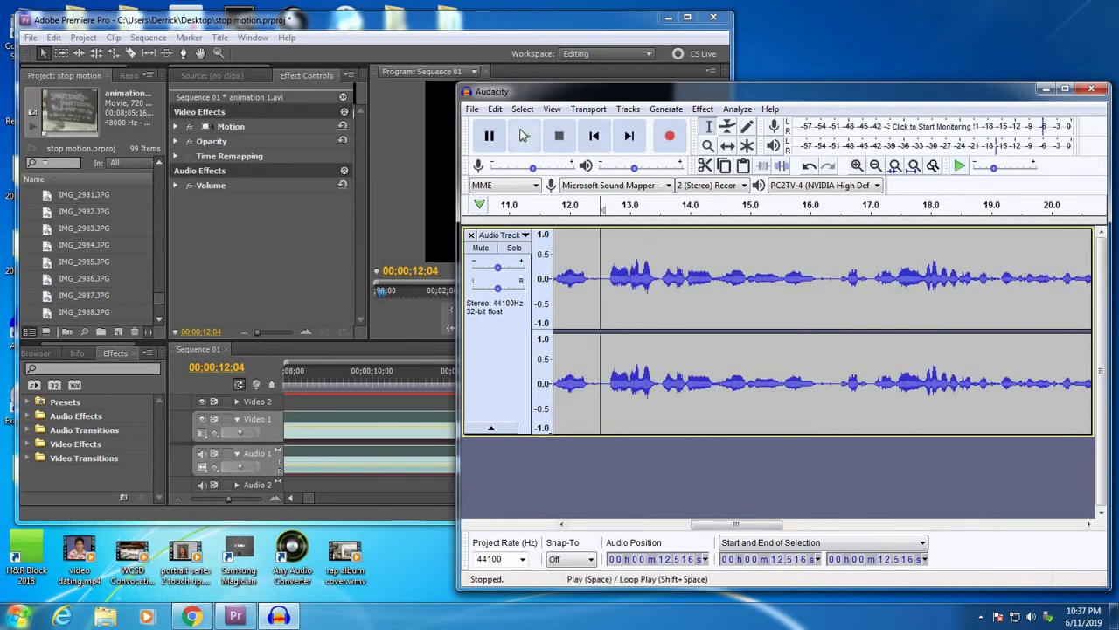
click(524, 136)
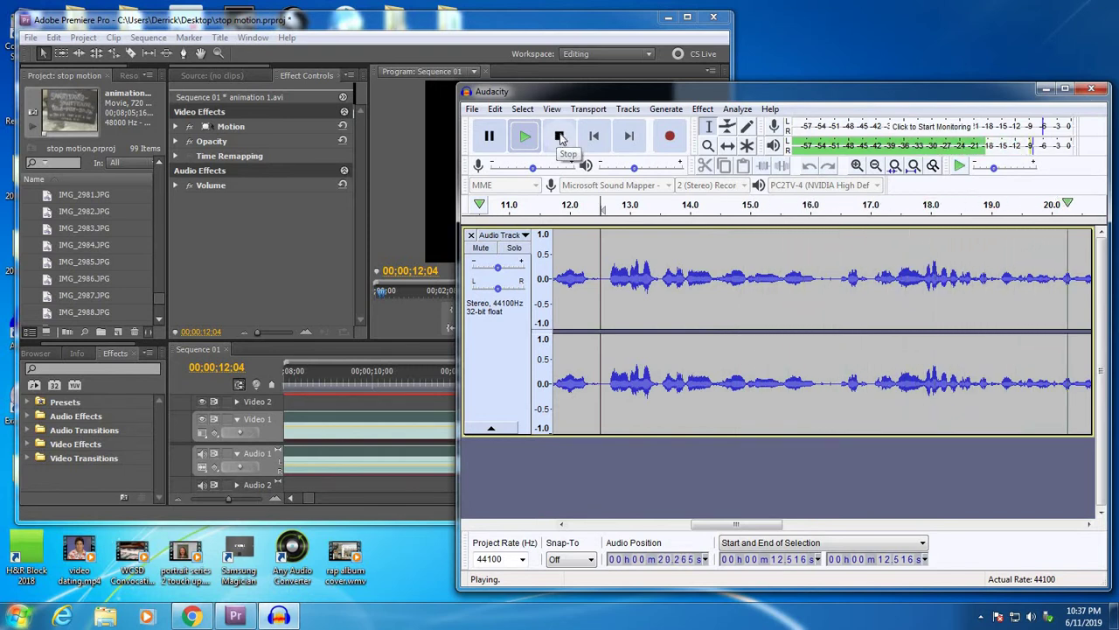
click(560, 138)
drag(1053, 269, 404, 266)
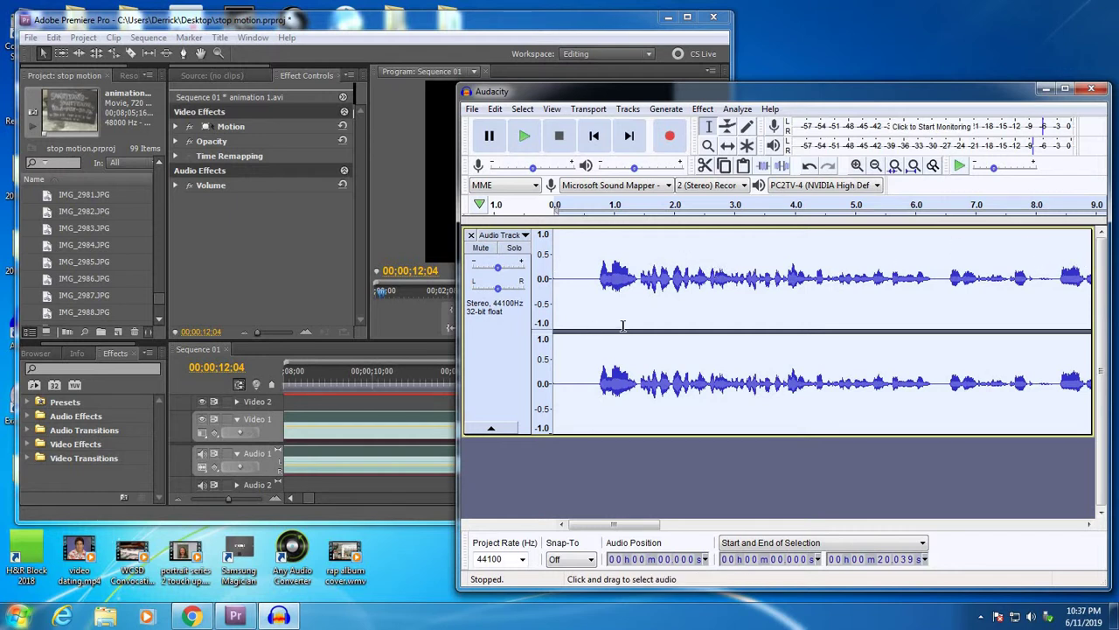
Undo in Audacity and preview from 2.4 s to restore the longer narration take
key(ctrl+z)
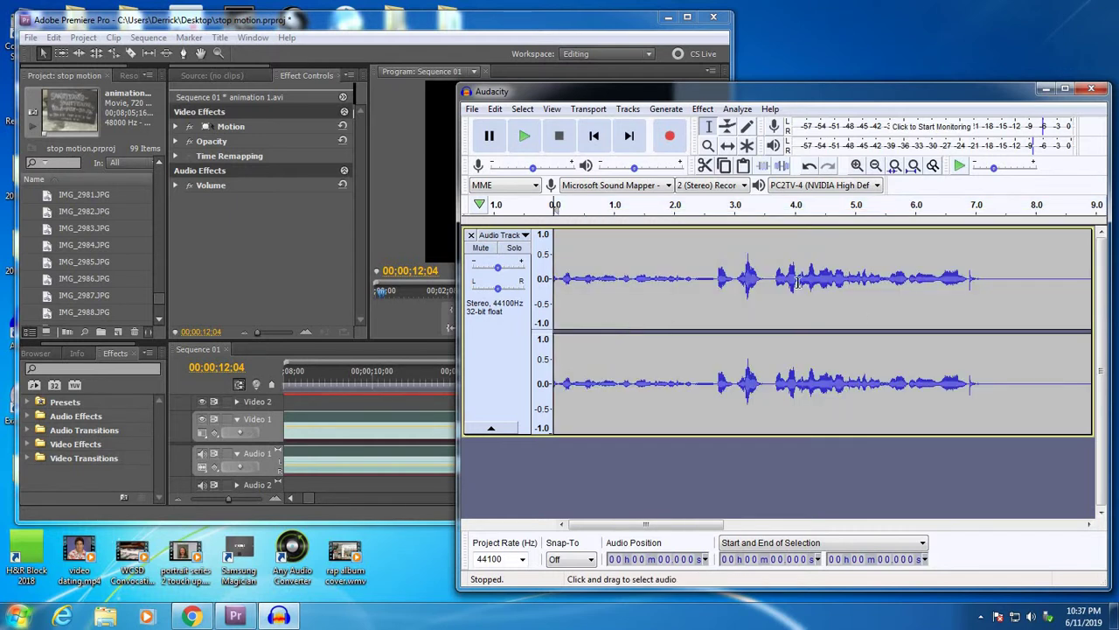
click(699, 272)
click(522, 135)
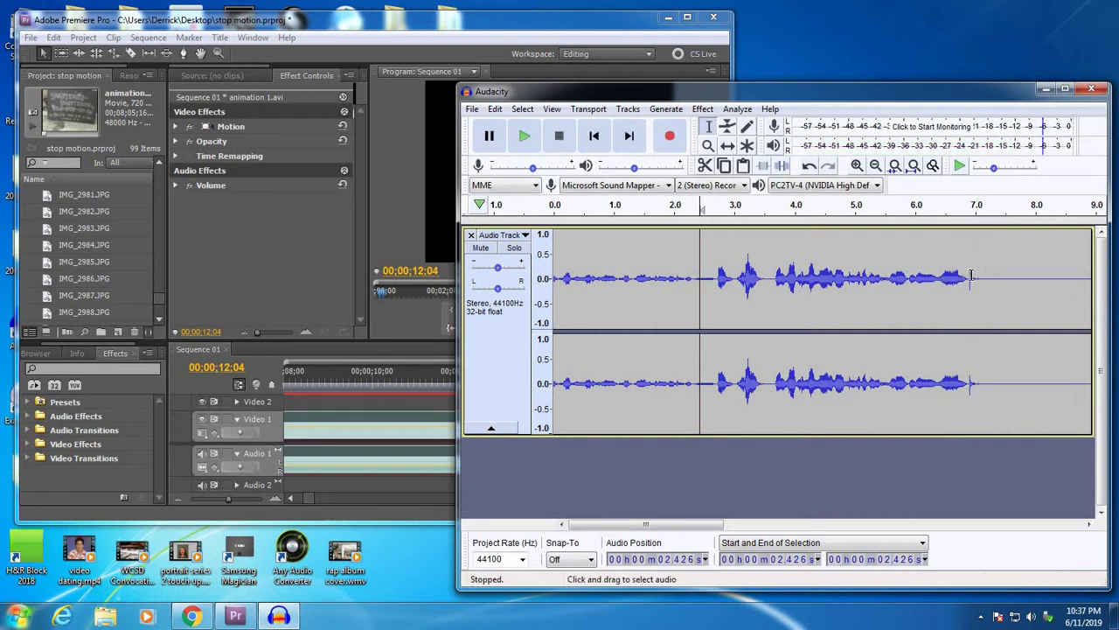
drag(970, 277, 542, 305)
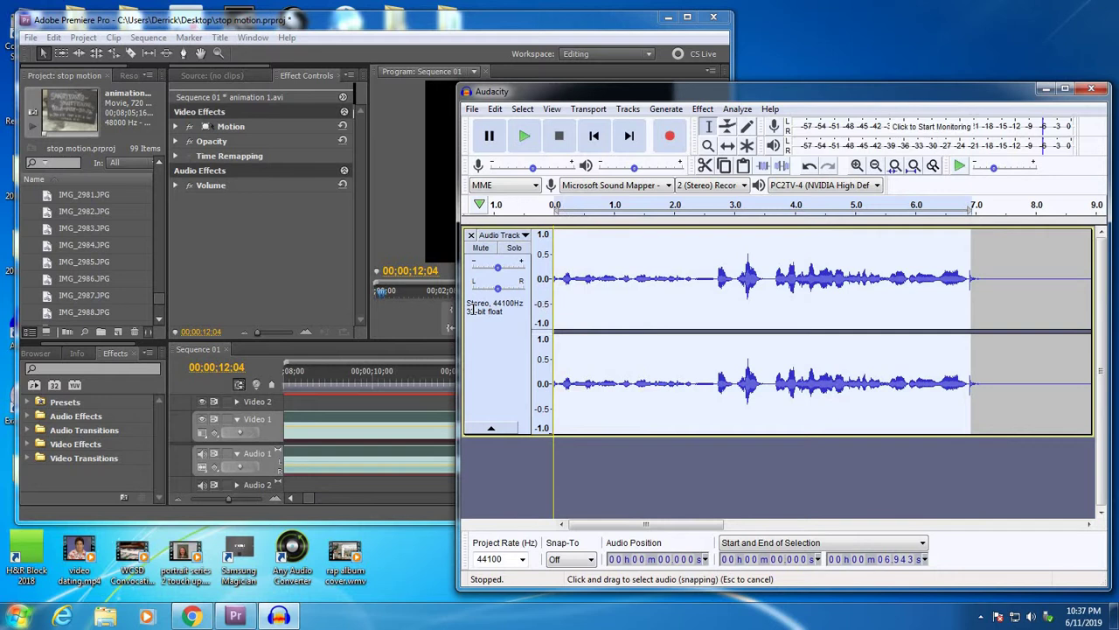
key(ctrl+z)
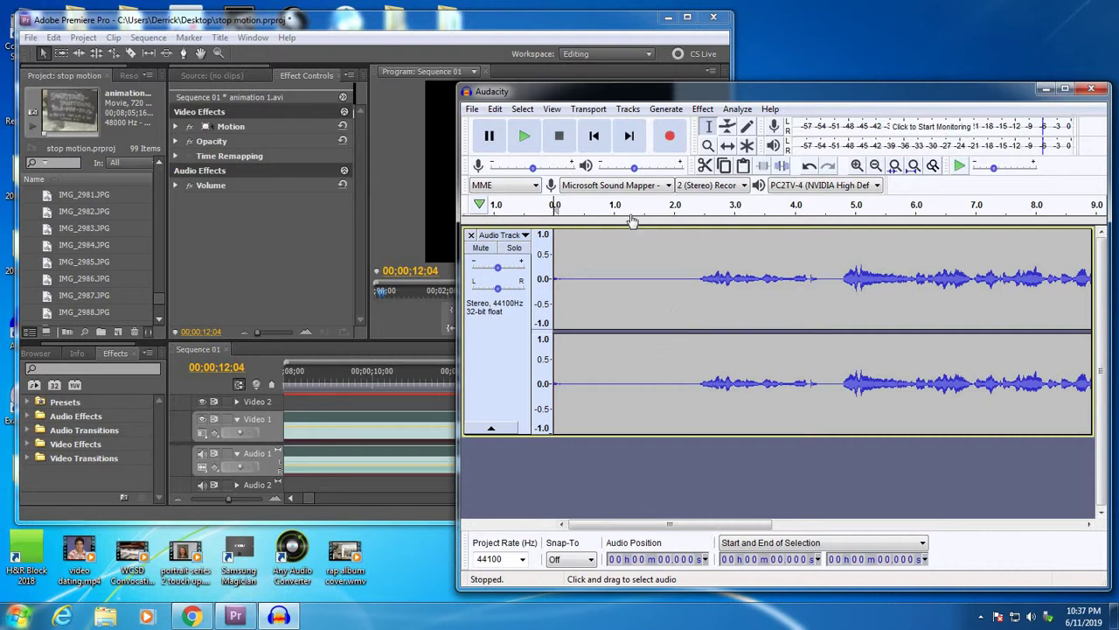
Play the narration from the start, then from about 14.2 s
click(523, 140)
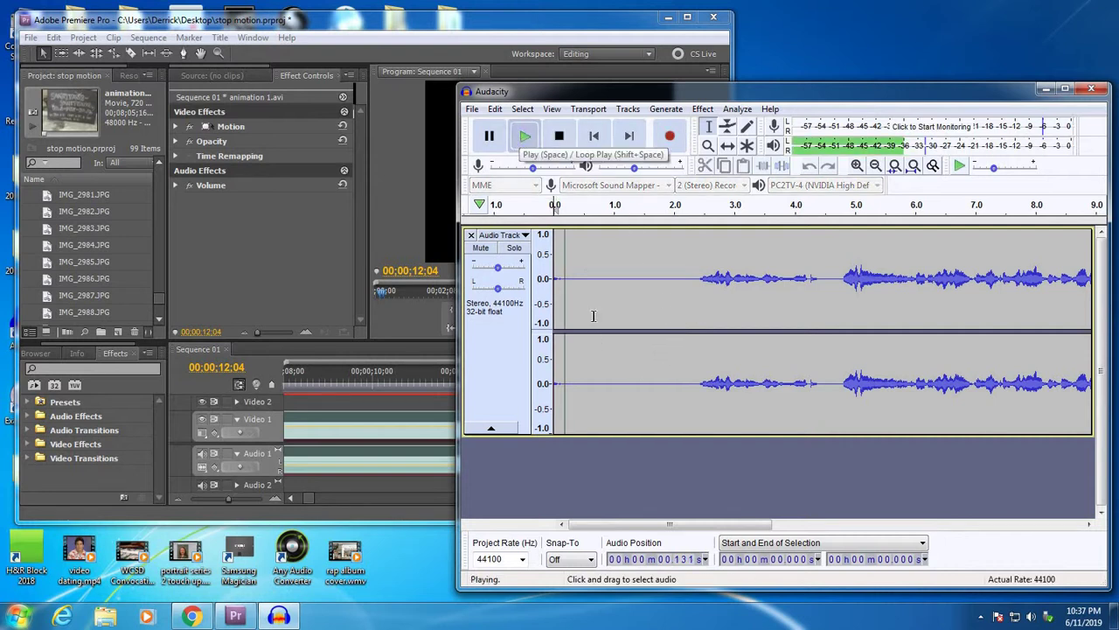
click(560, 137)
drag(686, 525, 947, 523)
click(729, 273)
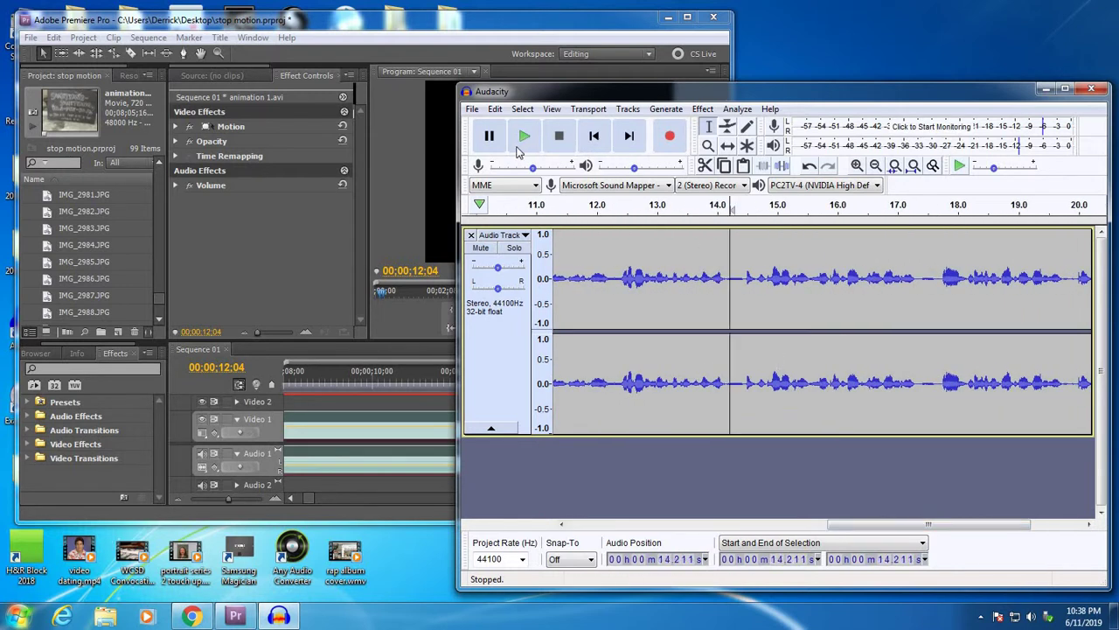
click(525, 137)
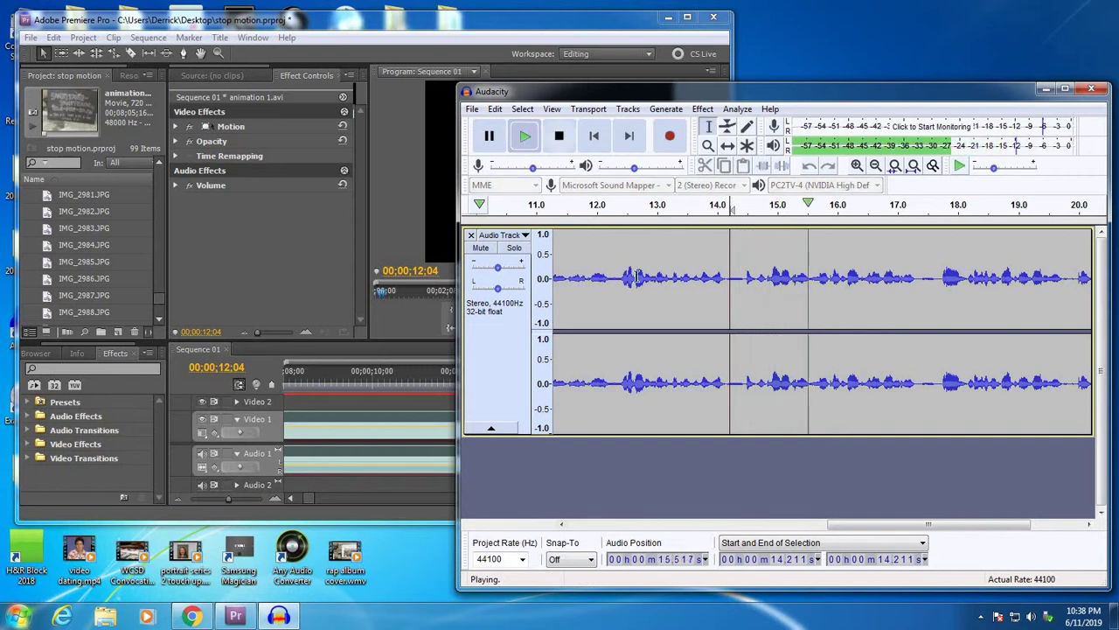
click(558, 136)
Replay the narration from about 12.2 s and 6.0 s, then set the position at 9.24 s
click(610, 236)
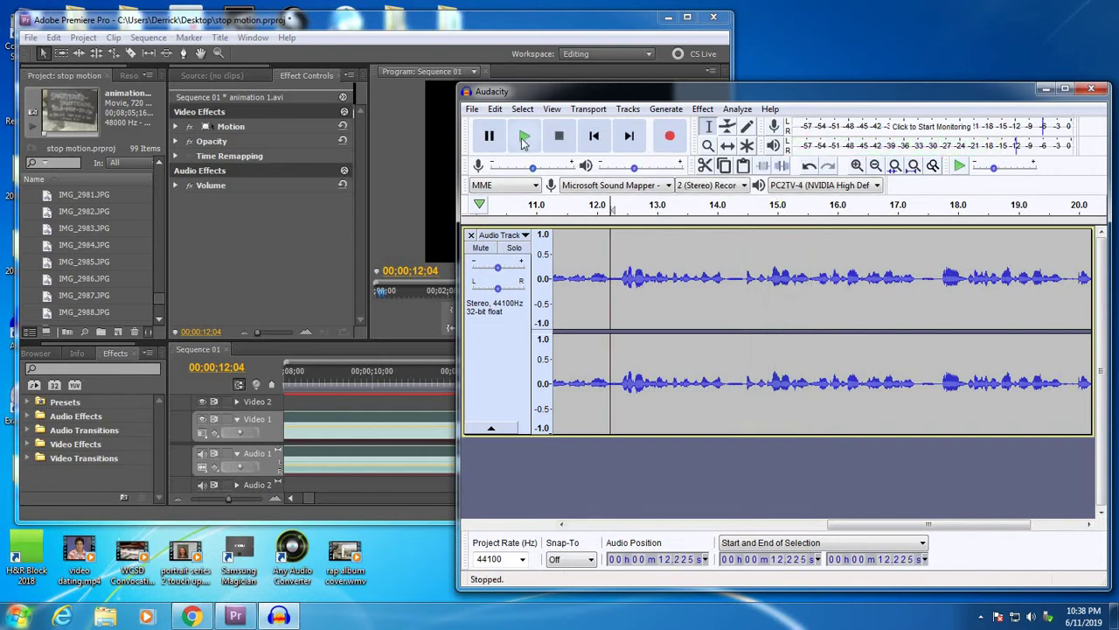
click(525, 138)
click(559, 136)
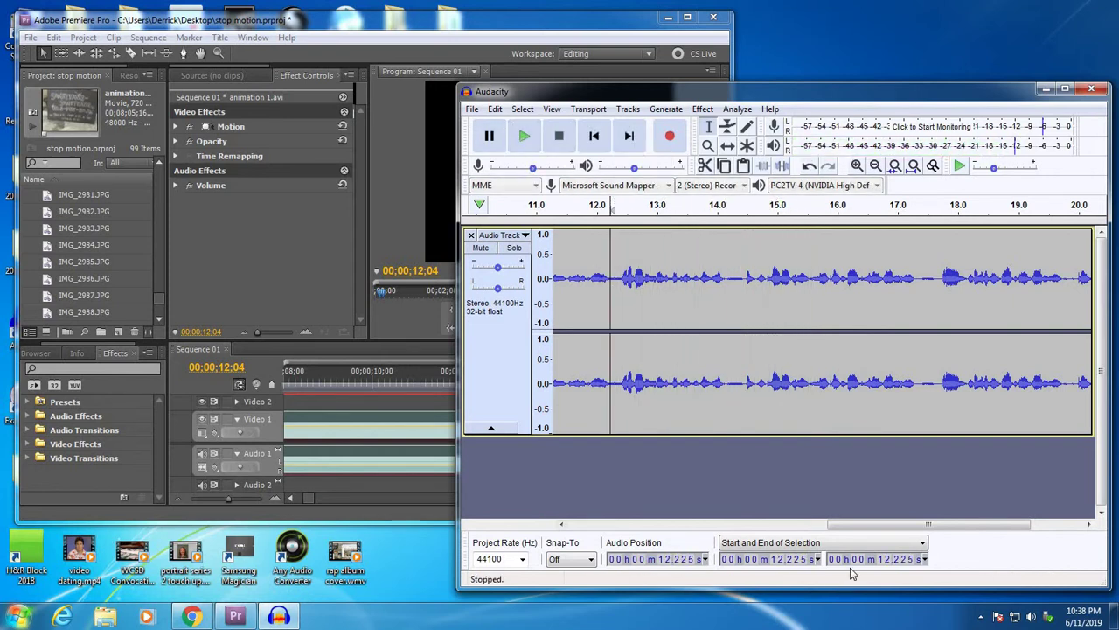
drag(833, 524, 645, 530)
click(732, 288)
click(537, 135)
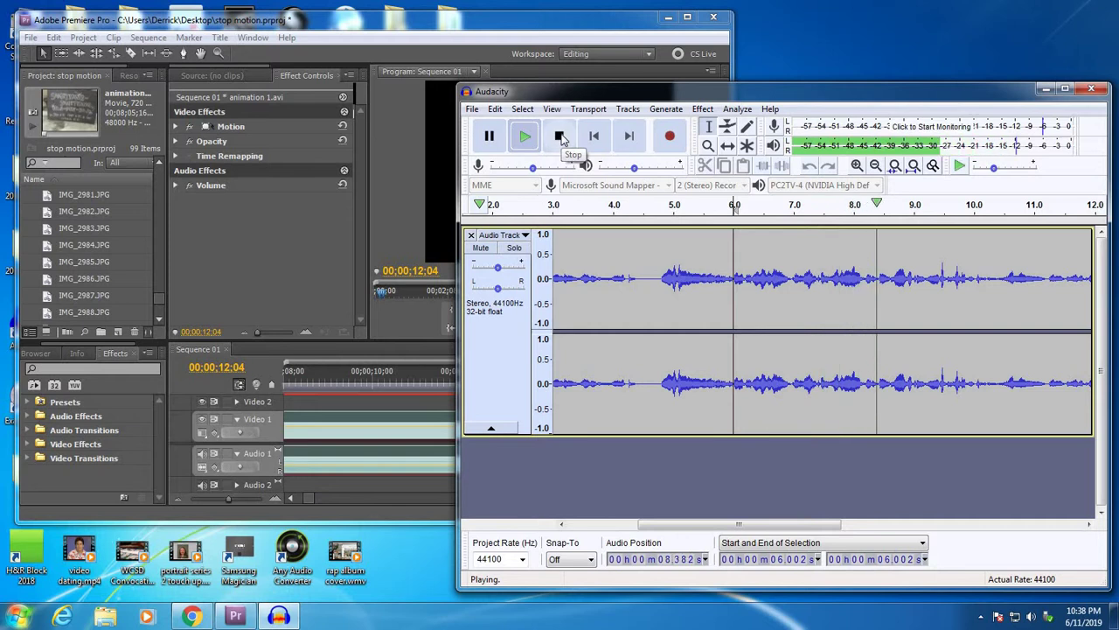
click(560, 137)
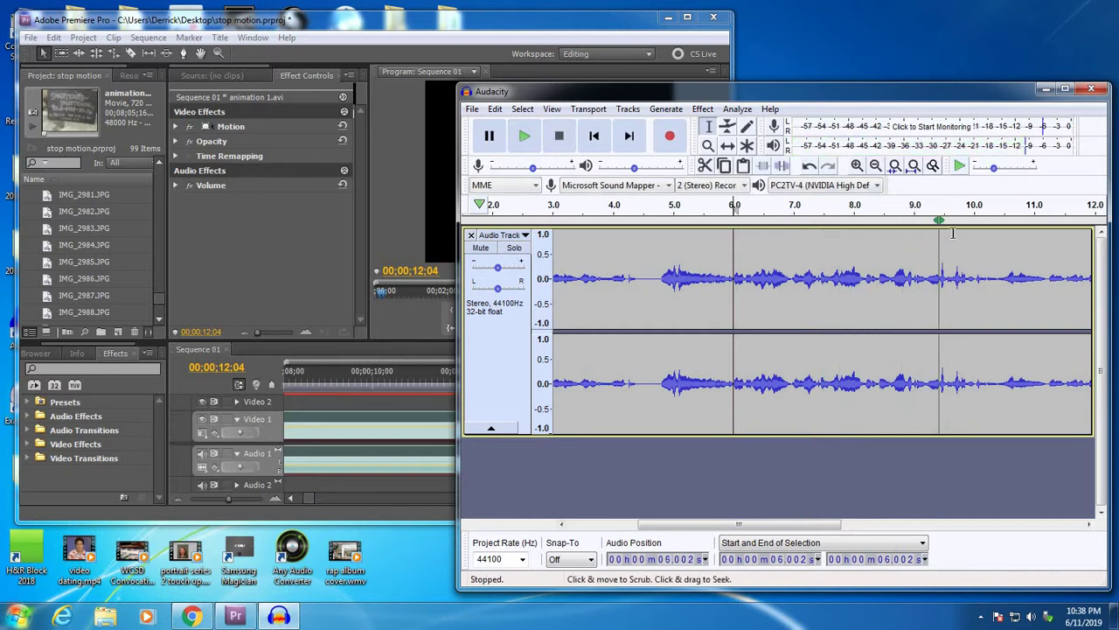
click(929, 271)
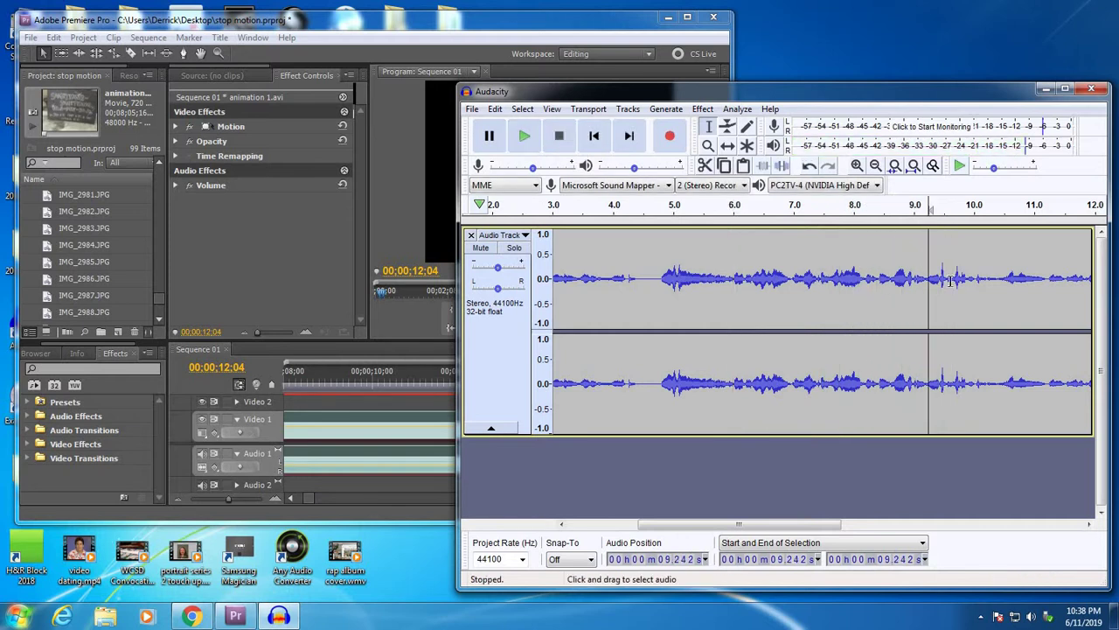
Record a short extra narration take, then undo that recording
click(670, 137)
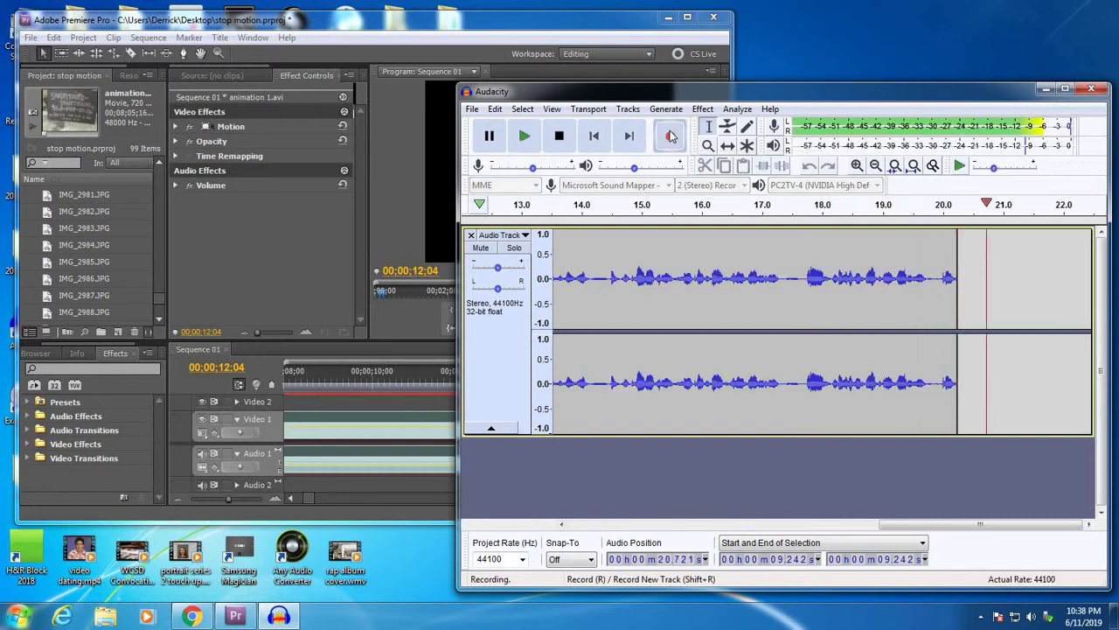
click(560, 138)
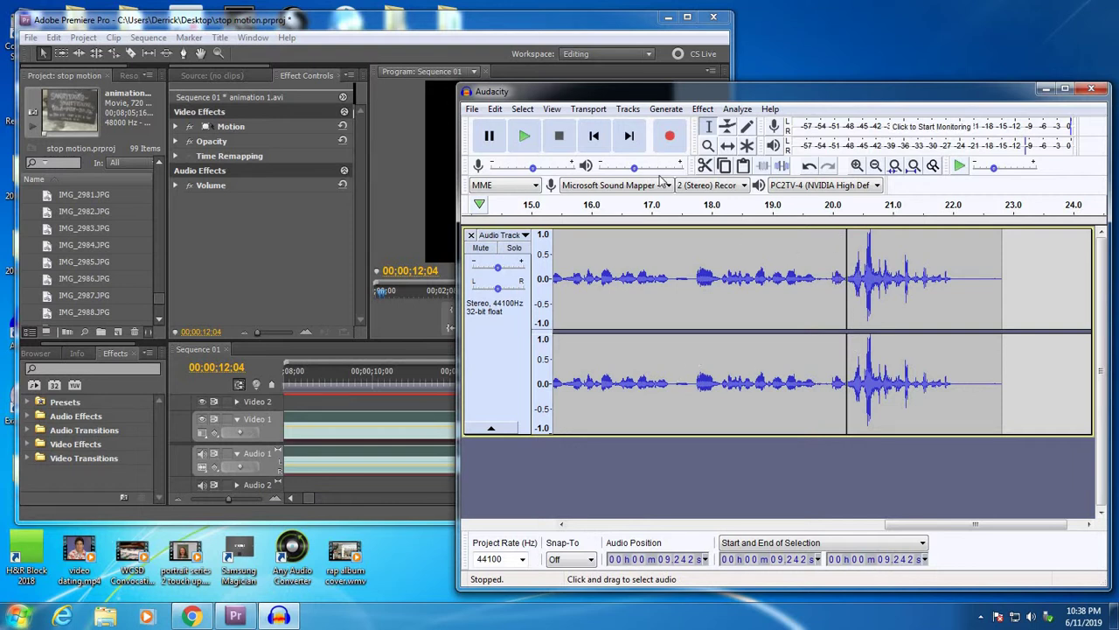
click(495, 109)
click(510, 129)
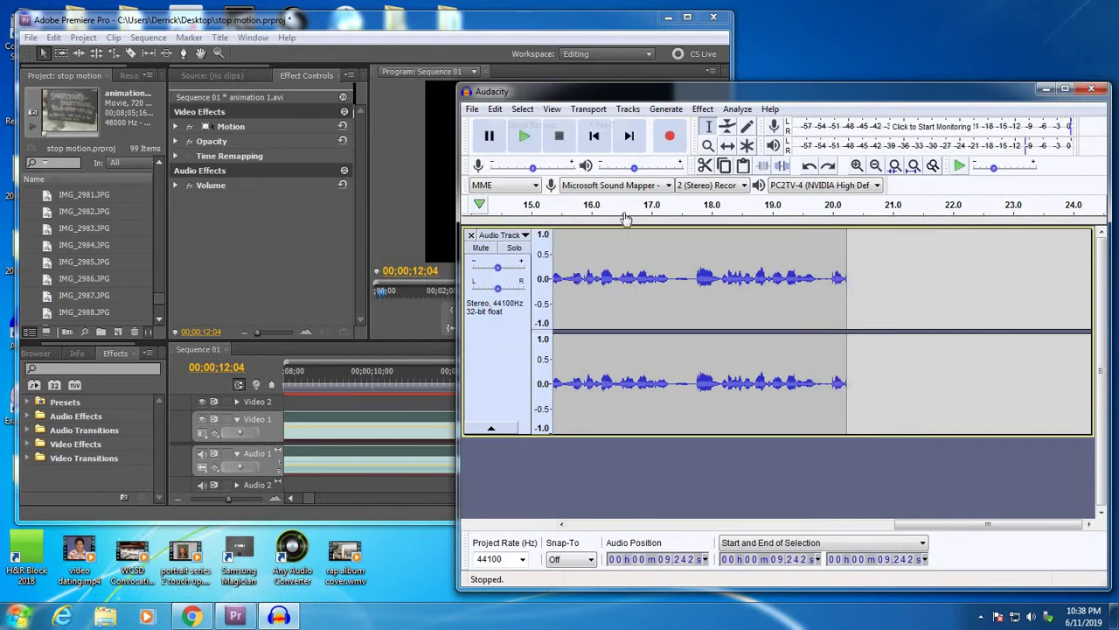
Undo the earlier audio deletion so the full longer narration is back
click(495, 109)
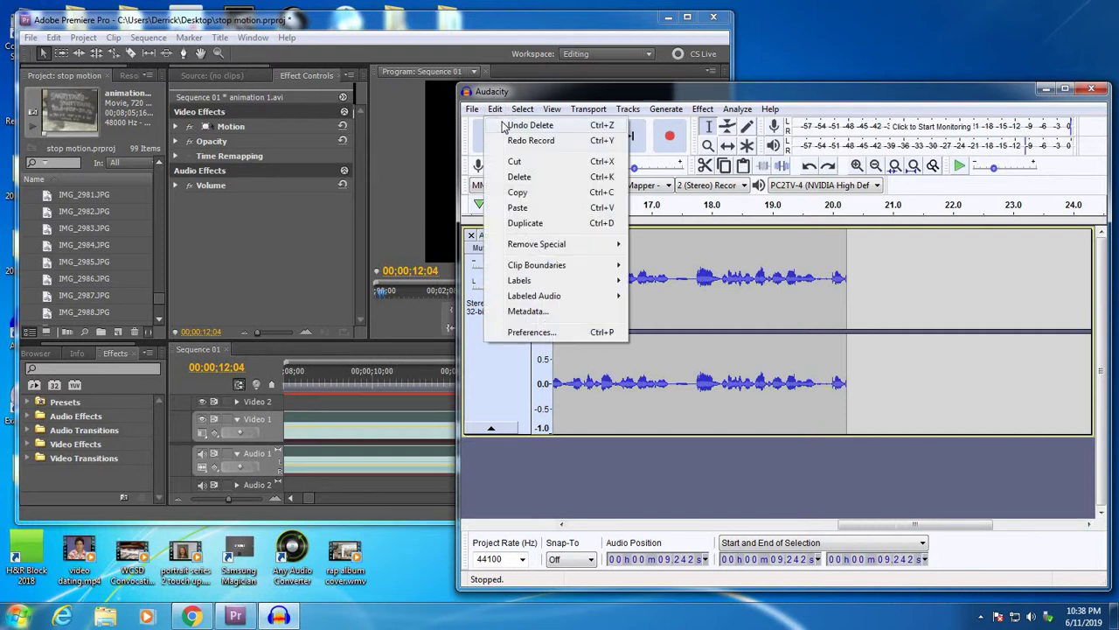
click(510, 129)
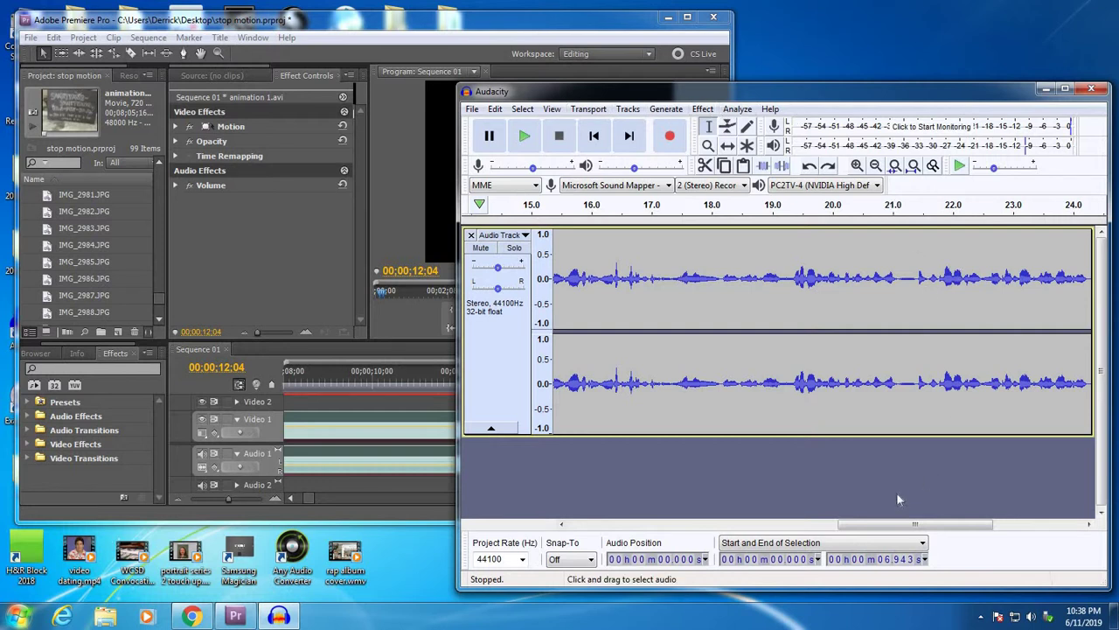
drag(917, 525, 822, 526)
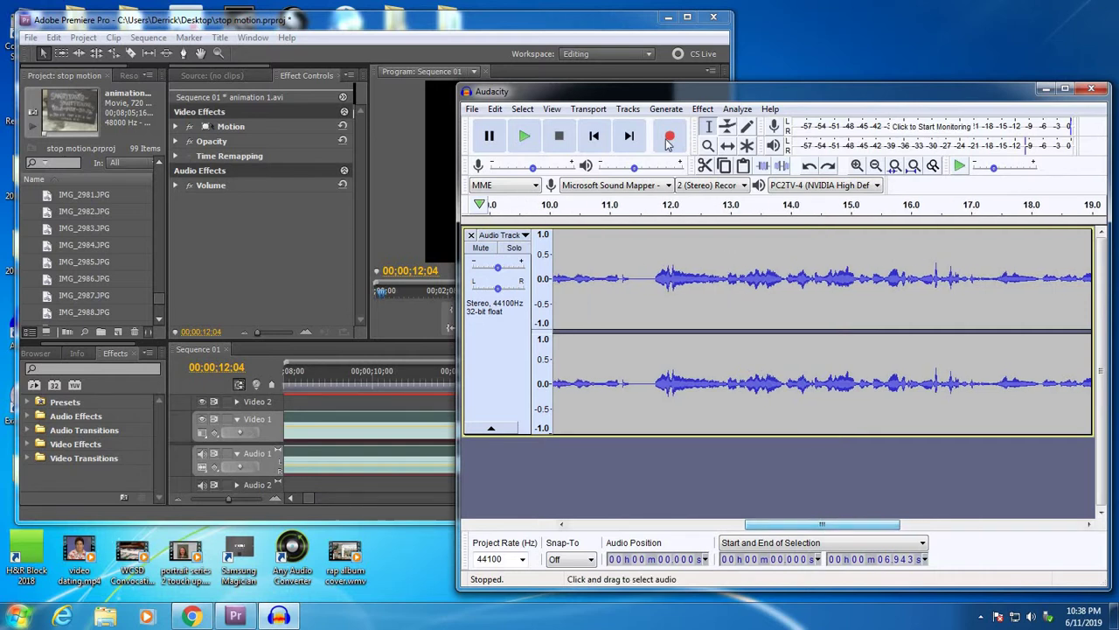
click(624, 110)
click(624, 112)
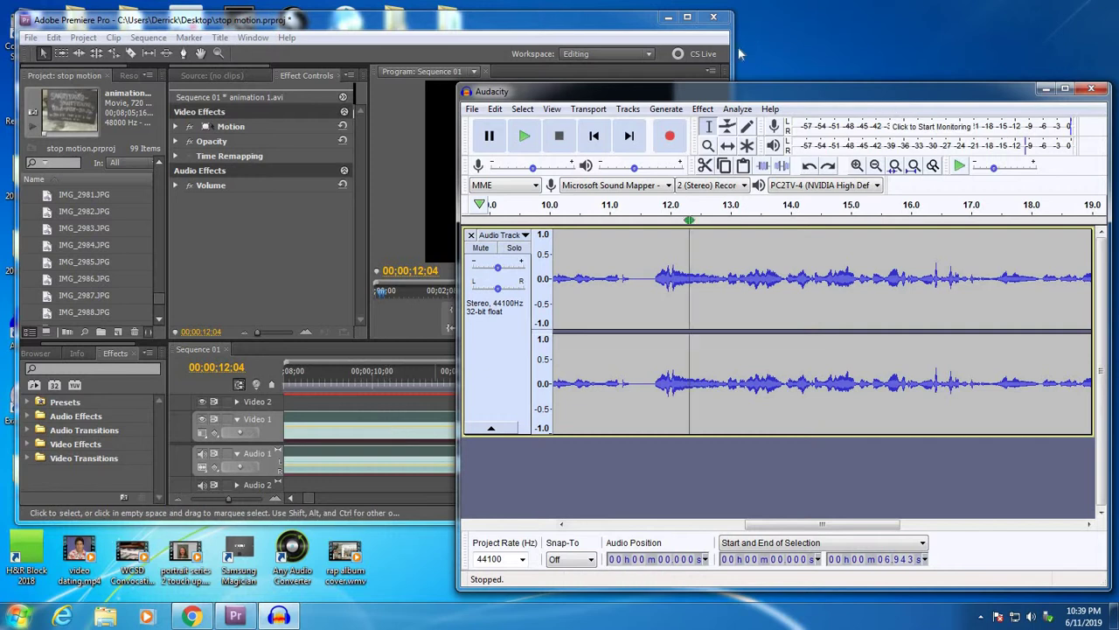
Export the narration as sounds.wav on the Desktop, then quit Audacity without saving the project
click(473, 109)
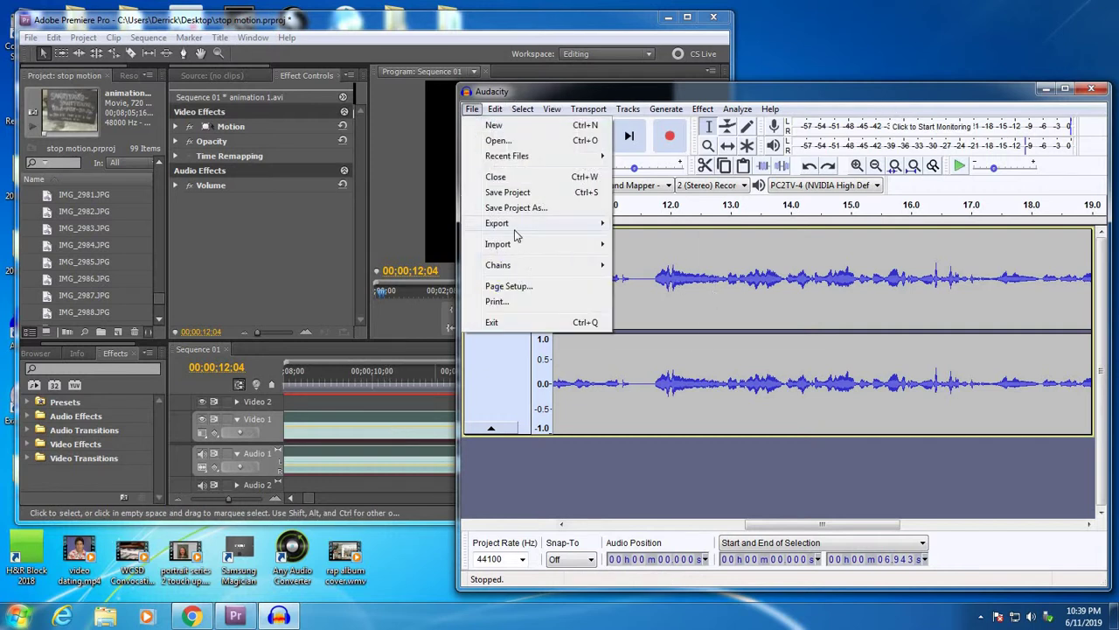
mouse_move(515, 230)
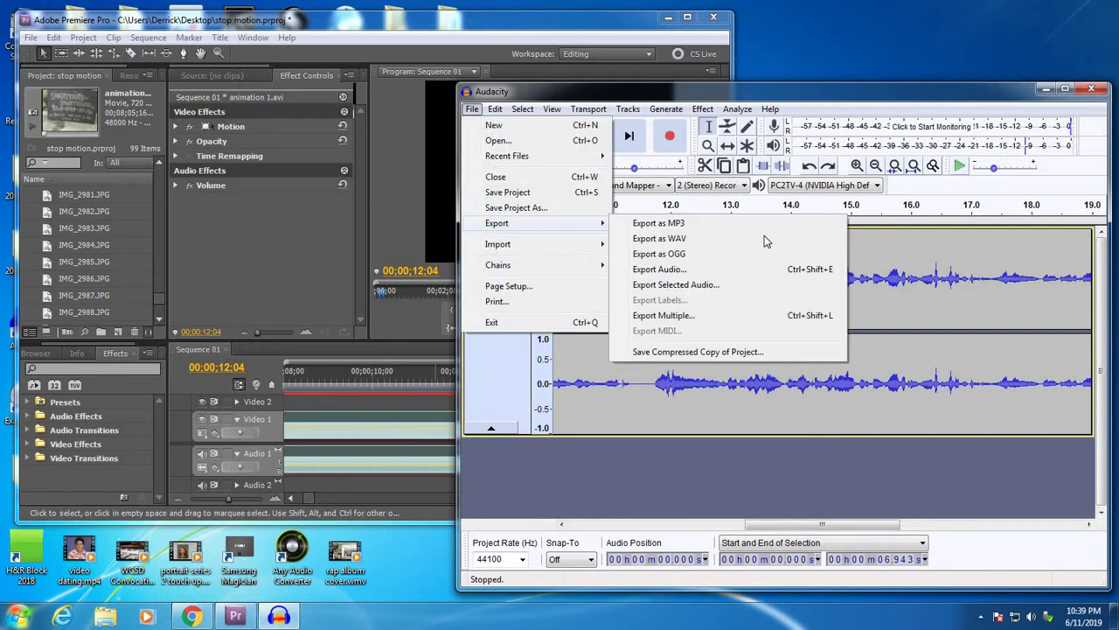
click(672, 242)
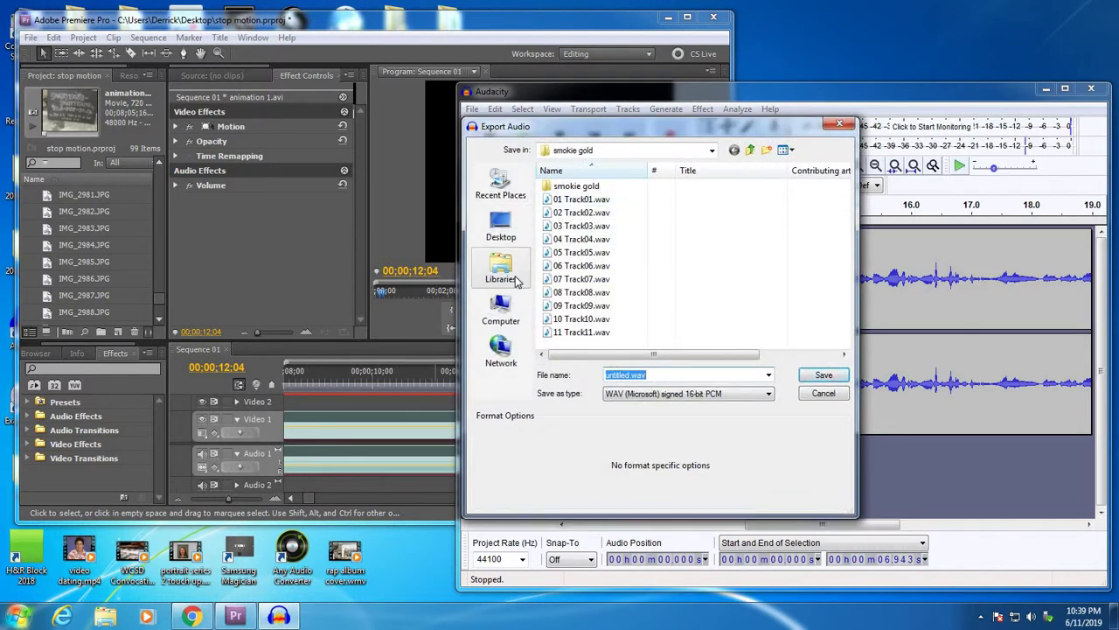
click(501, 226)
mouse_move(847, 189)
mouse_down()
mouse_move(851, 280)
mouse_move(837, 180)
mouse_up()
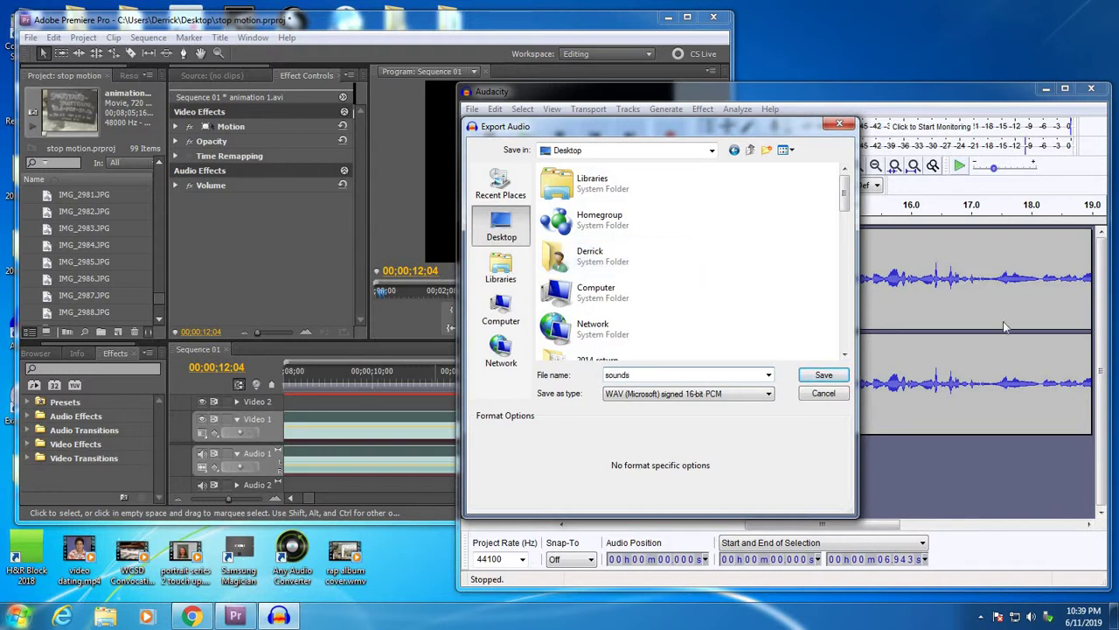
click(836, 378)
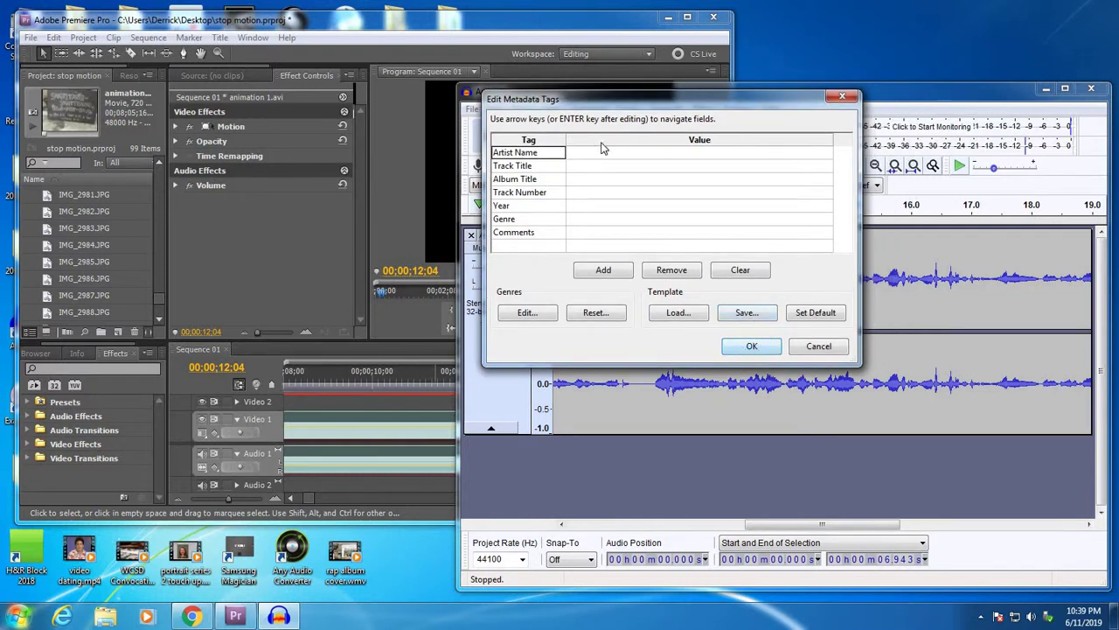
click(739, 346)
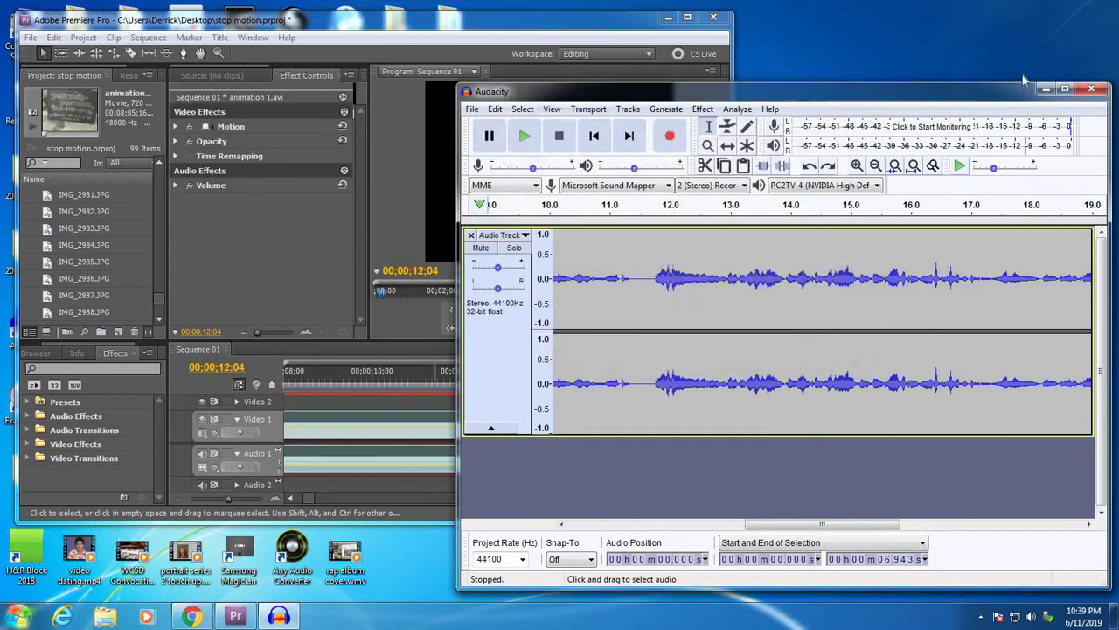
click(1092, 90)
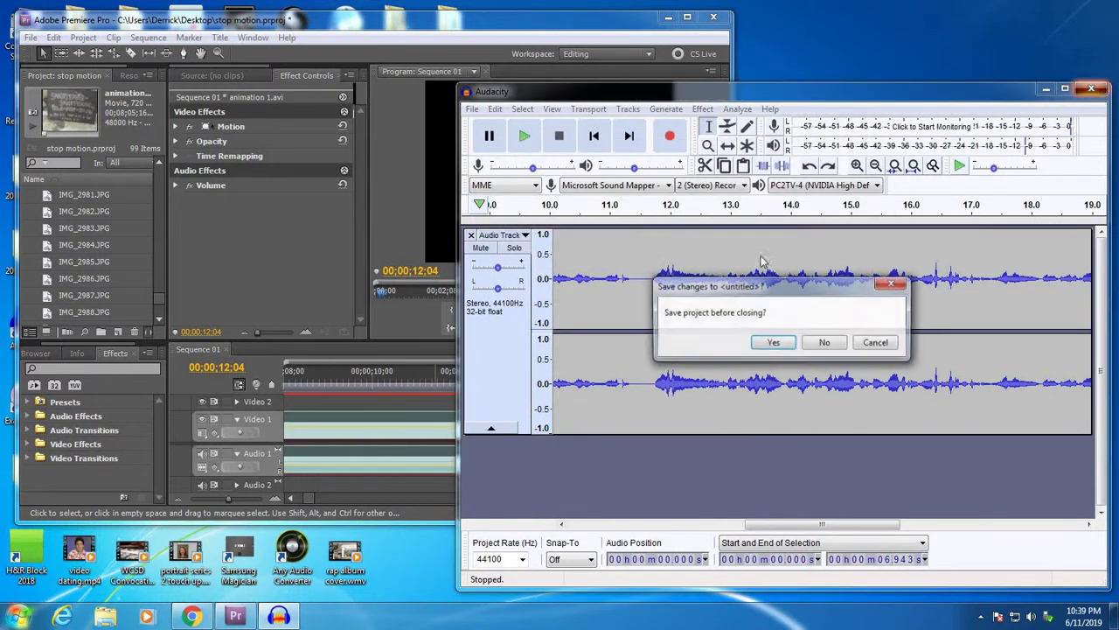
click(827, 342)
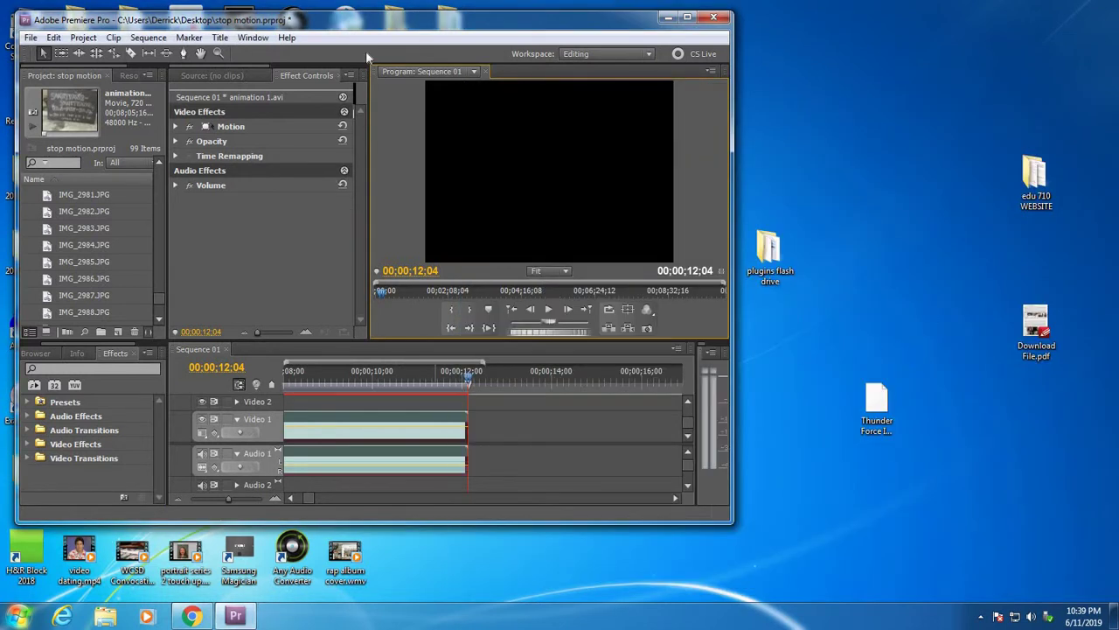
Import sounds.wav from the Desktop into the Premiere project
drag(339, 30, 422, 55)
click(102, 63)
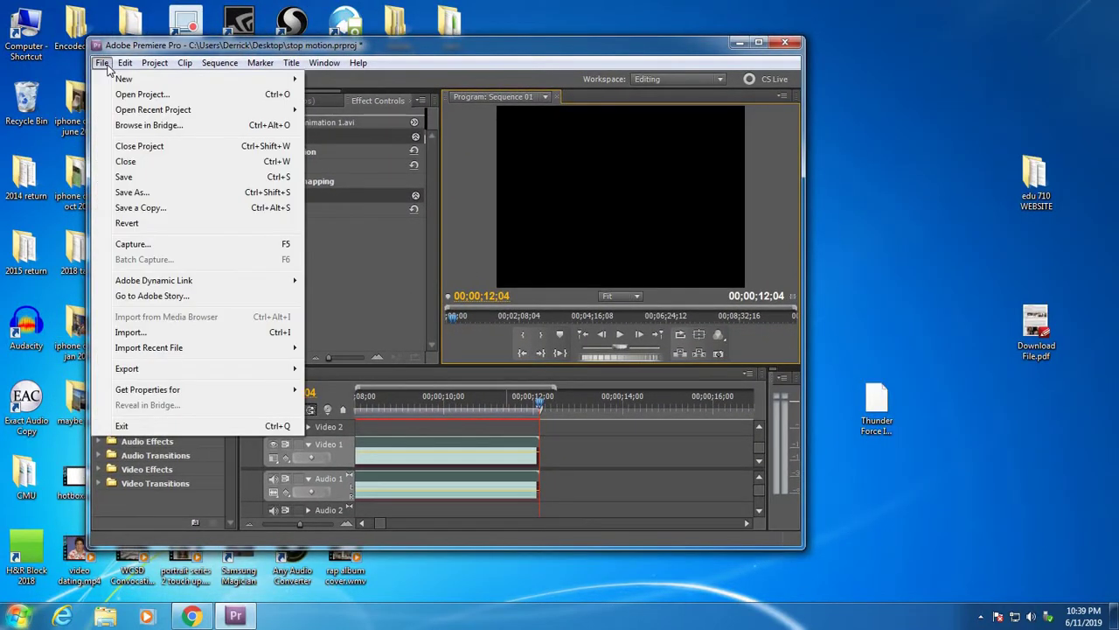
click(172, 332)
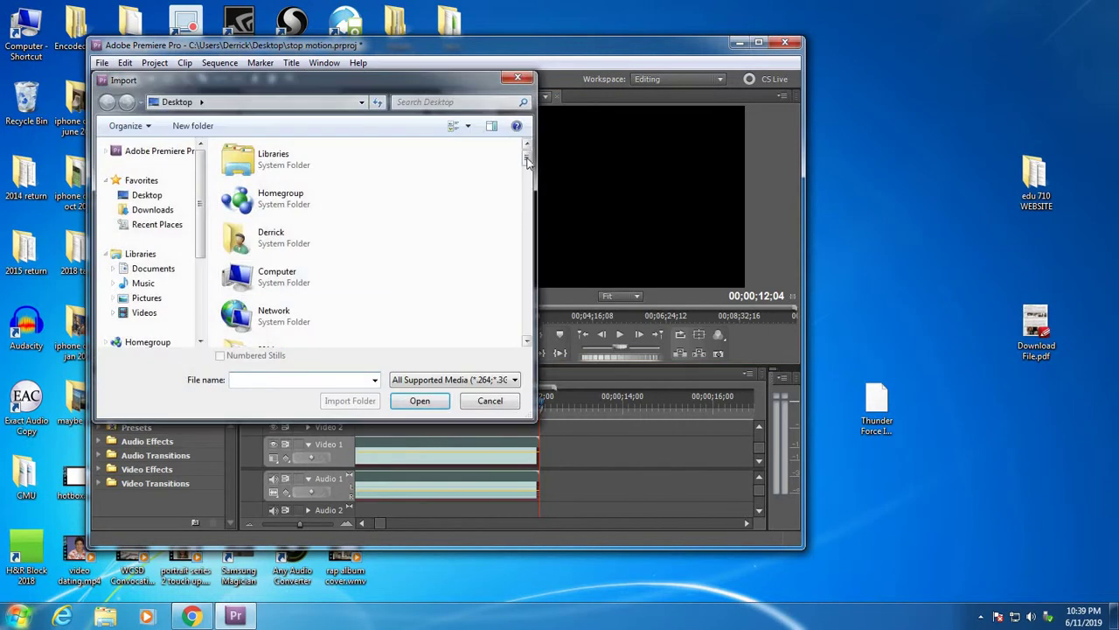
drag(527, 161, 541, 317)
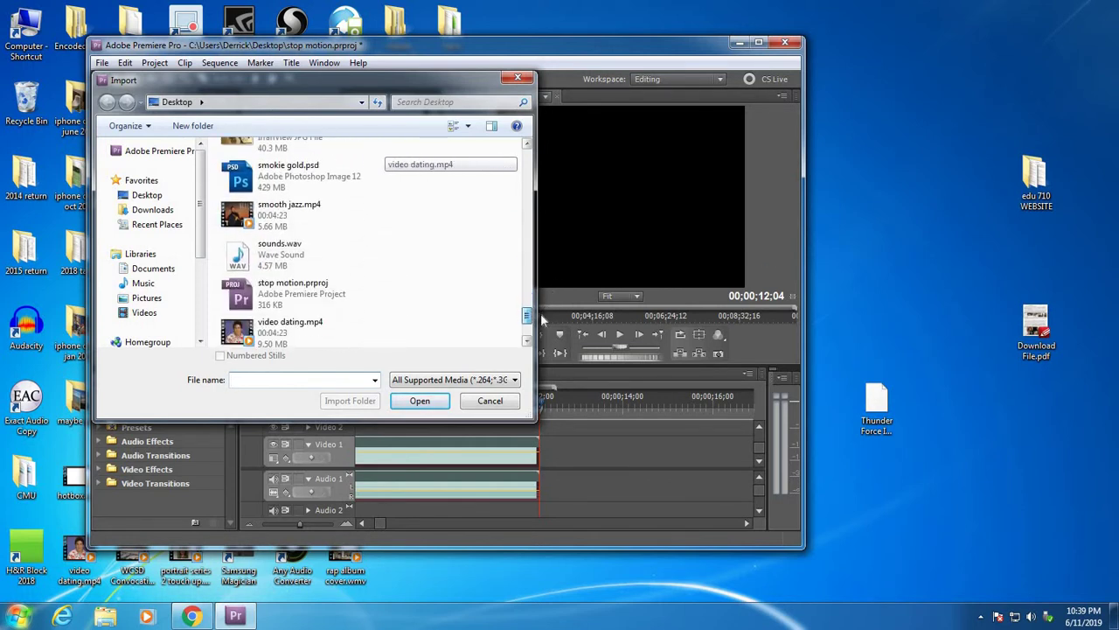
double_click(263, 245)
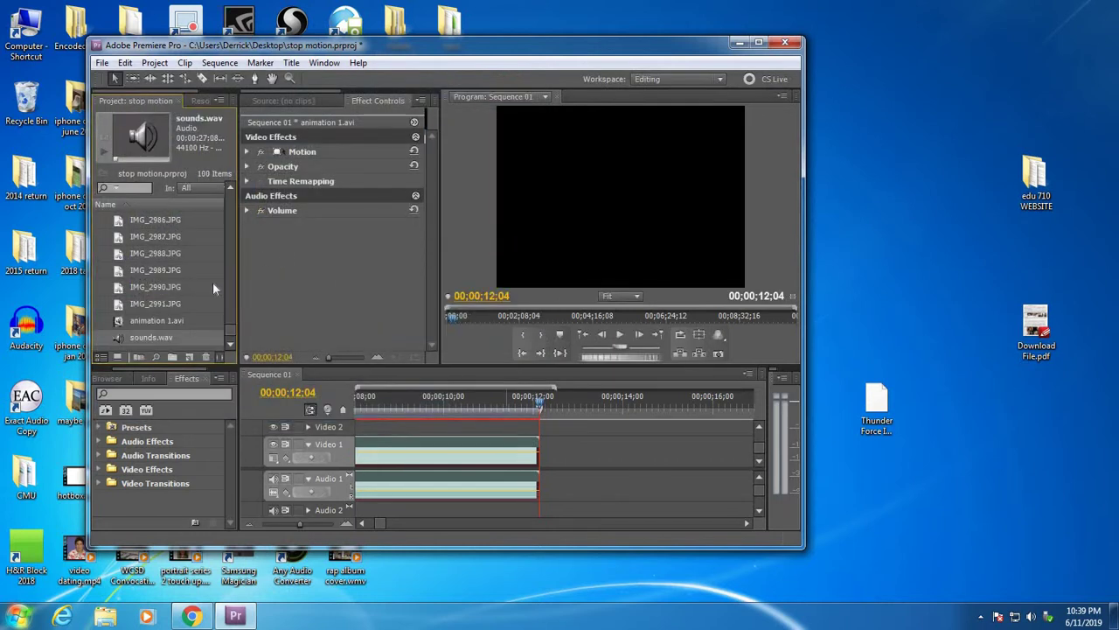
Place sounds.wav on the Audio 2 track and maximize the Premiere window
drag(324, 456, 368, 515)
drag(430, 474, 430, 474)
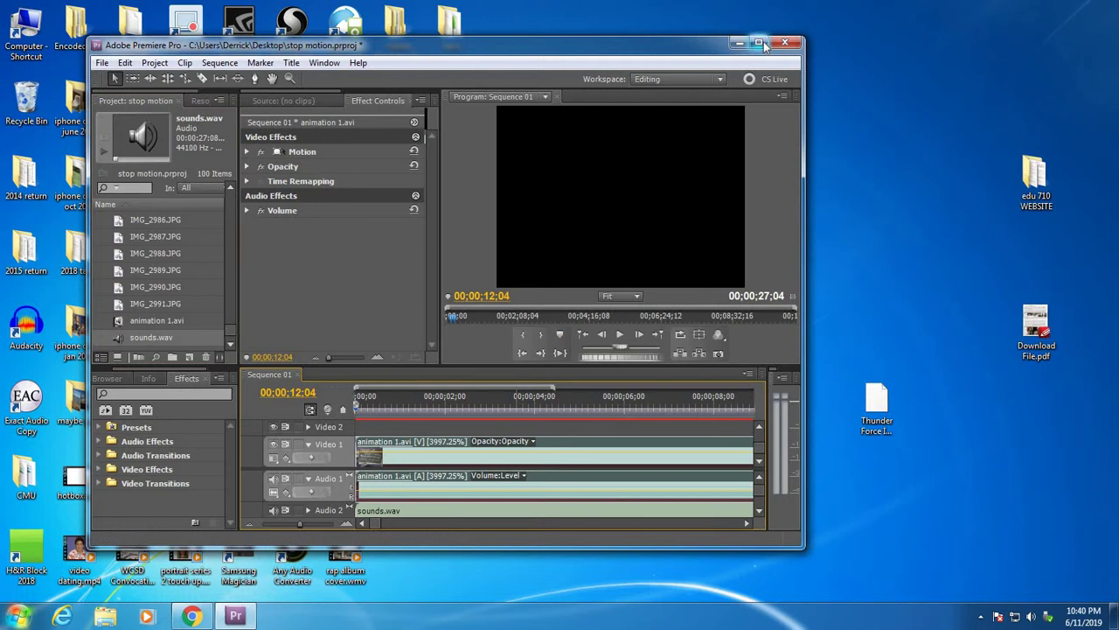
click(758, 42)
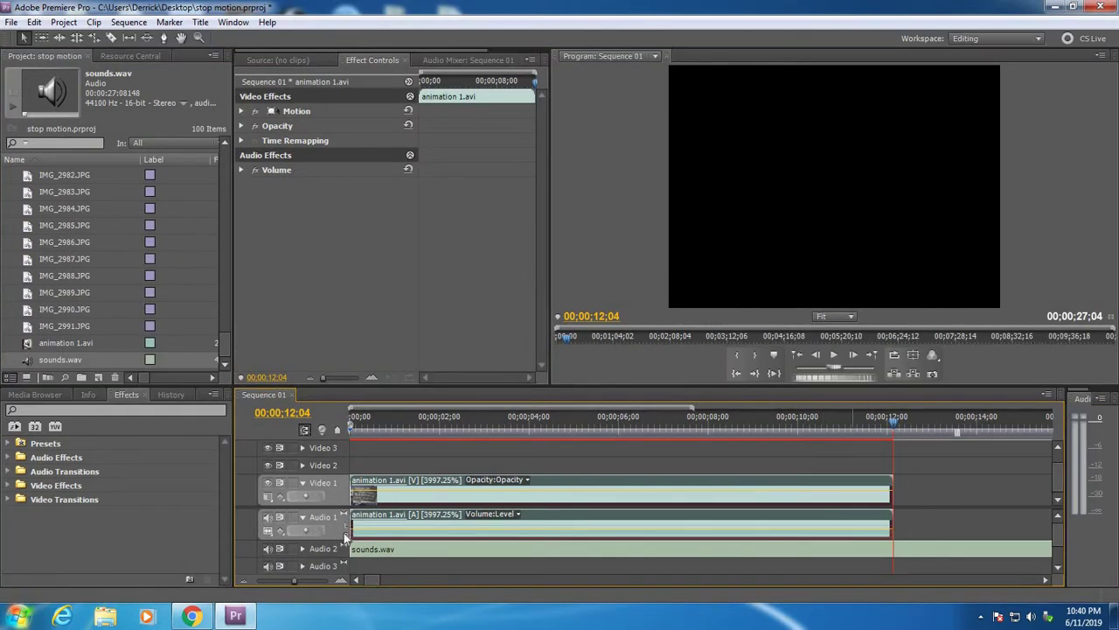
Make Audio 2 taller to show the sounds.wav waveform and adjust the clip's volume level
click(301, 549)
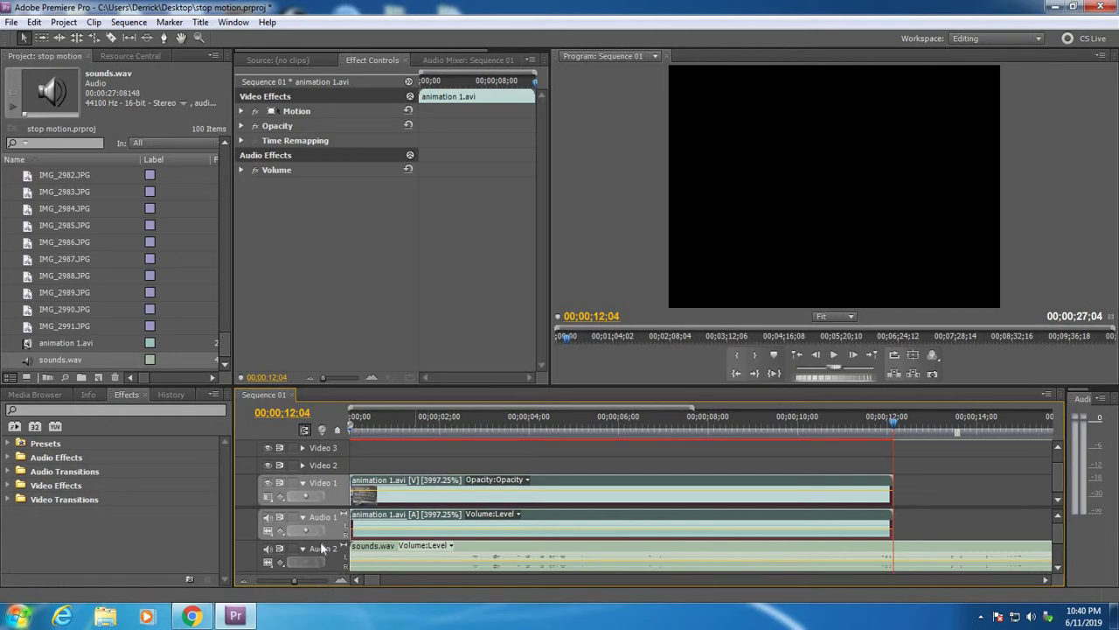
drag(320, 537, 320, 540)
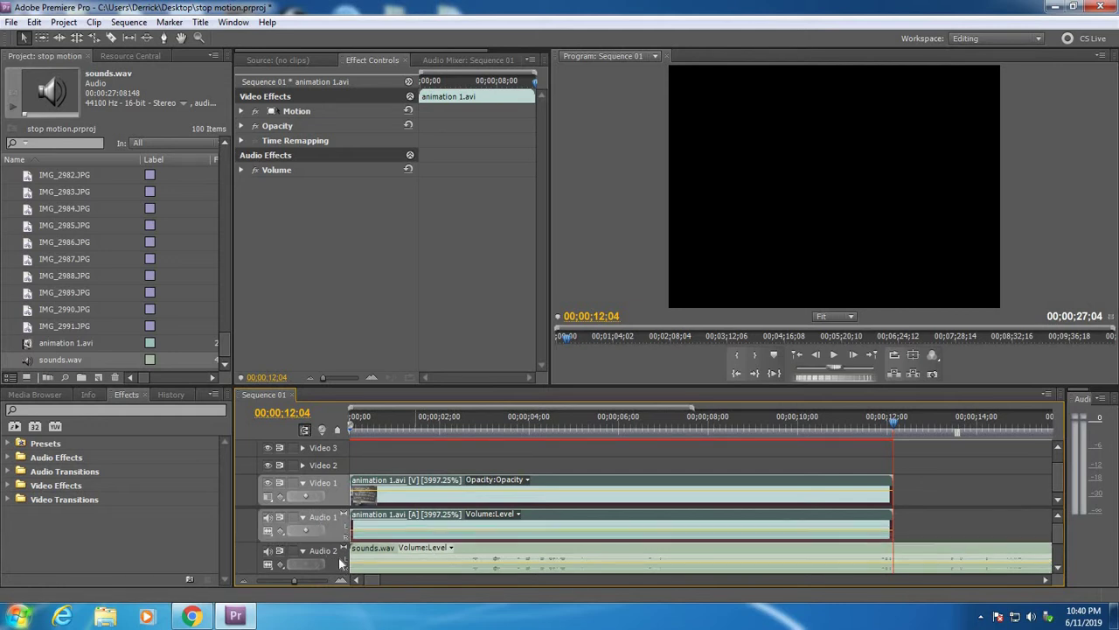
scroll(1058, 534, down, 2)
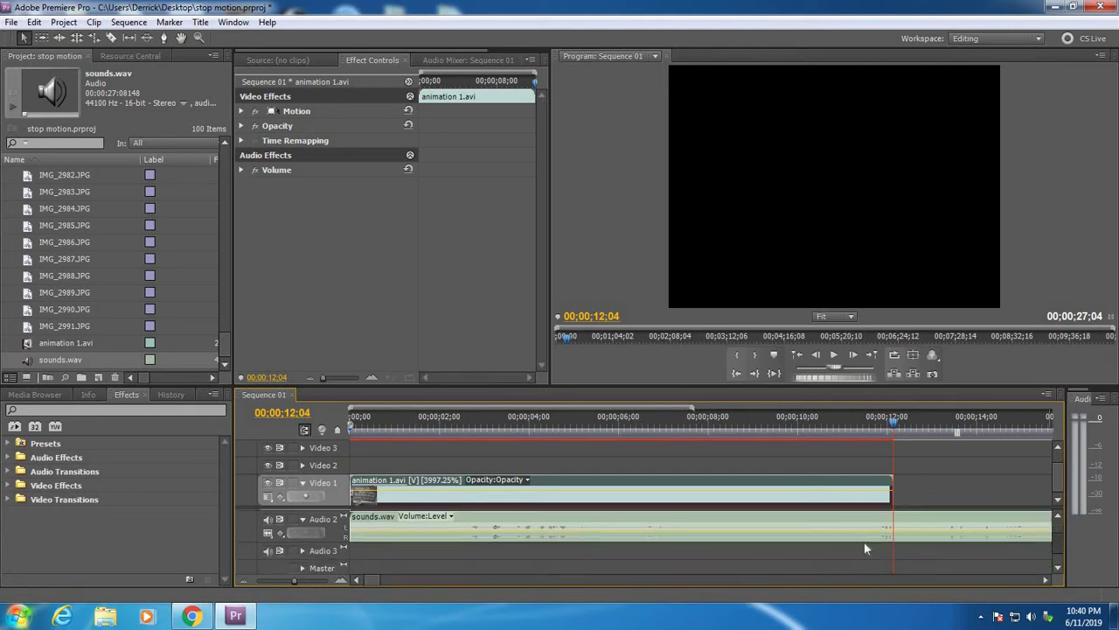
drag(325, 544, 348, 577)
drag(565, 548, 569, 562)
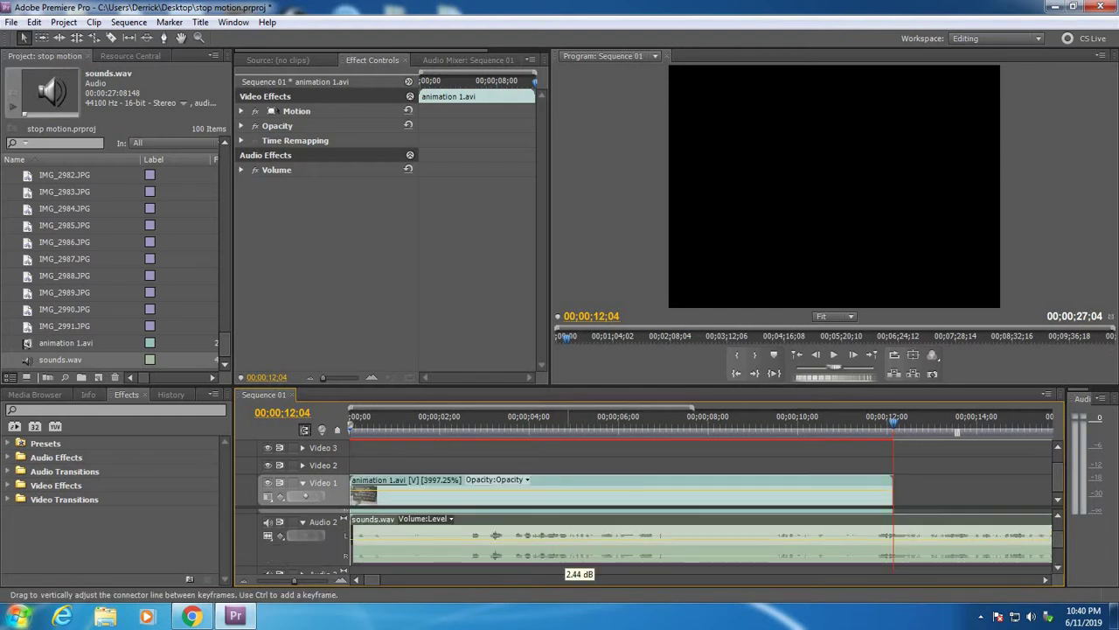
Preview the sequence, trim sounds.wav's opening silence, and move the clip to 00;00;00;00
click(460, 423)
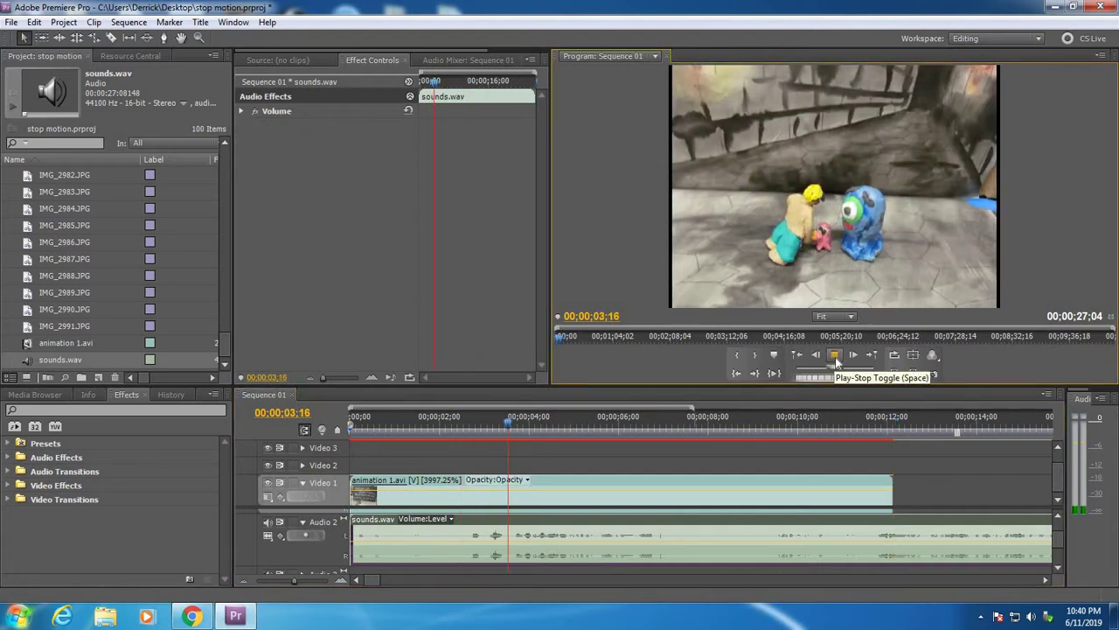
key(space)
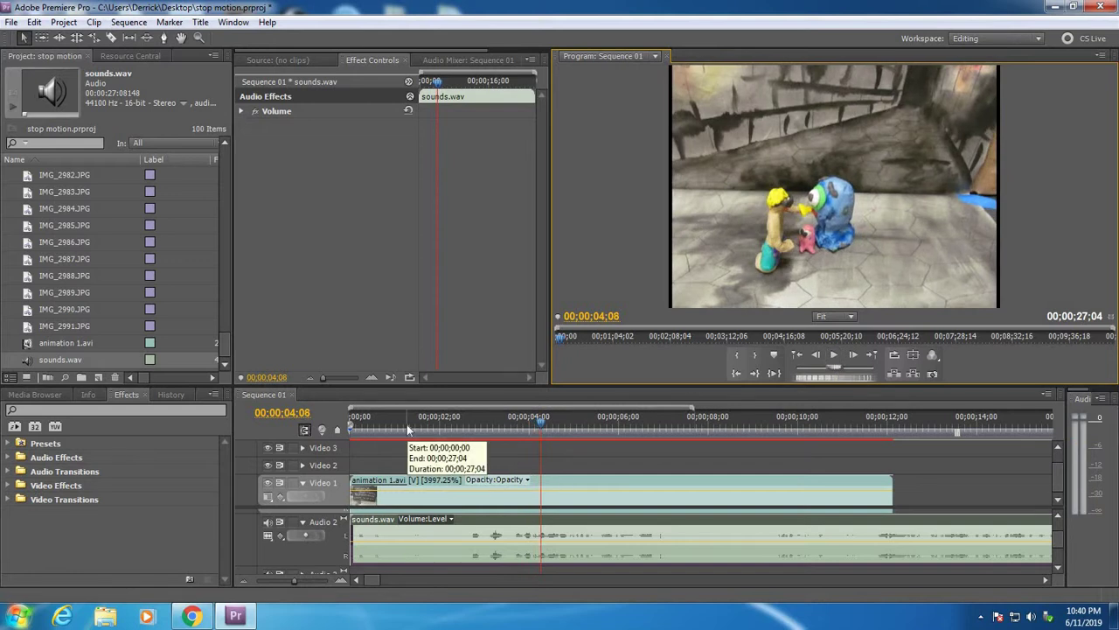
drag(406, 424, 961, 429)
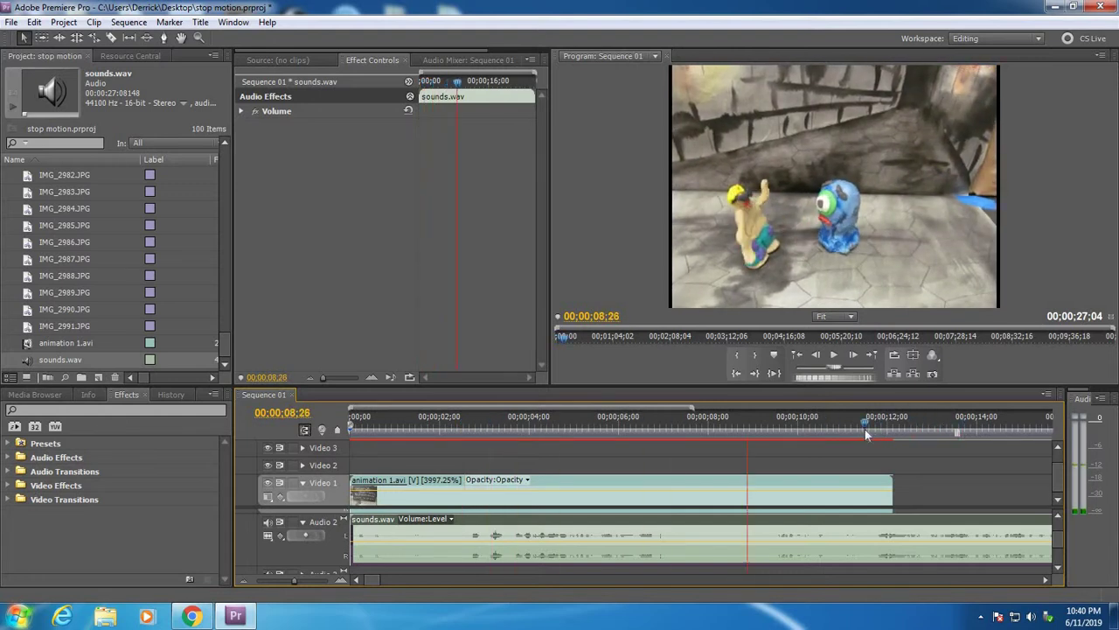
click(703, 420)
key(space)
click(709, 424)
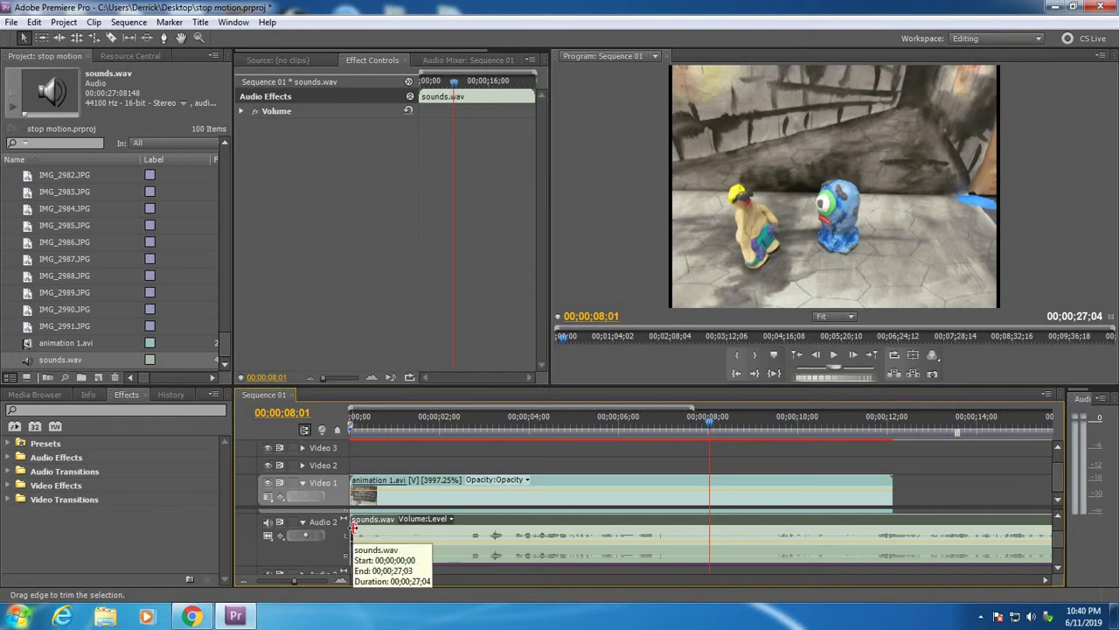
drag(353, 528, 456, 528)
drag(847, 530, 789, 528)
Export Sequence 01 via Export Media as final.avi on the Desktop and start encoding
click(11, 21)
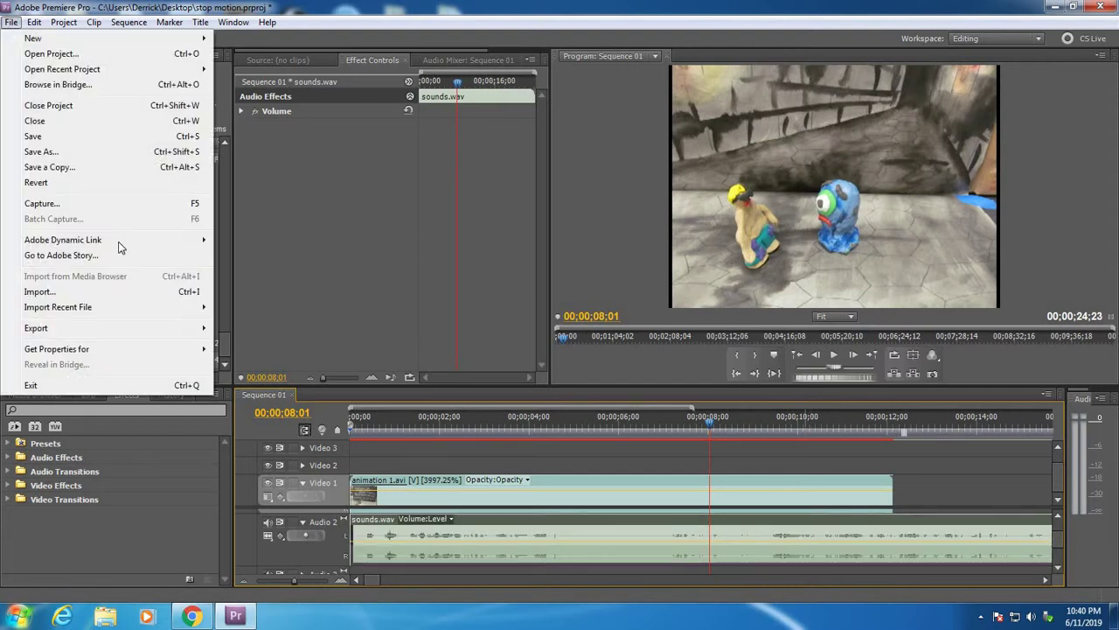
mouse_move(112, 336)
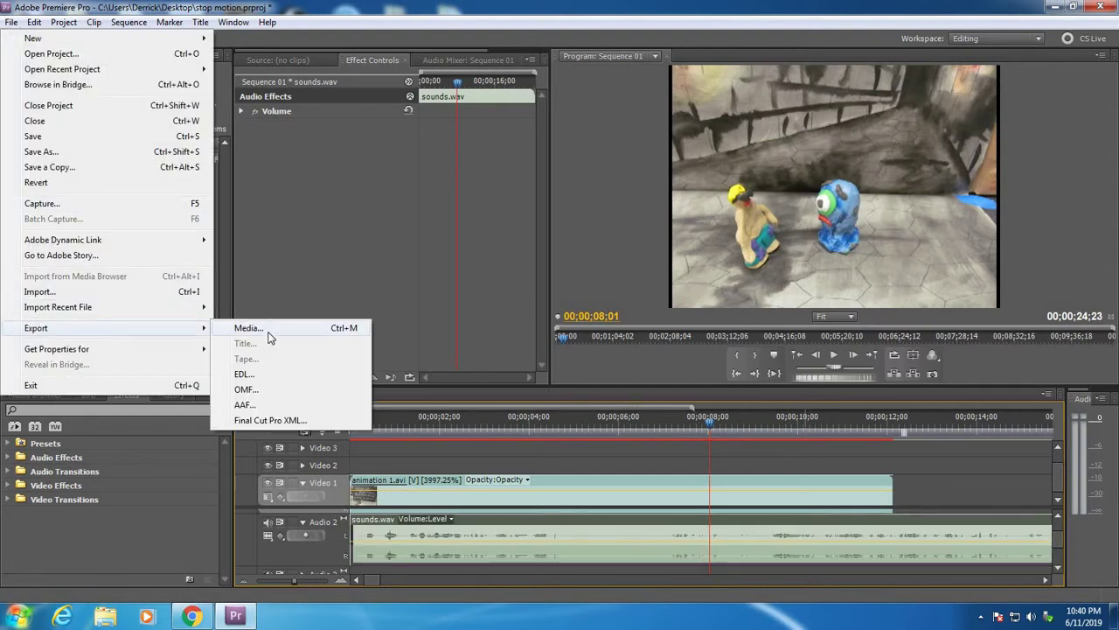
click(270, 332)
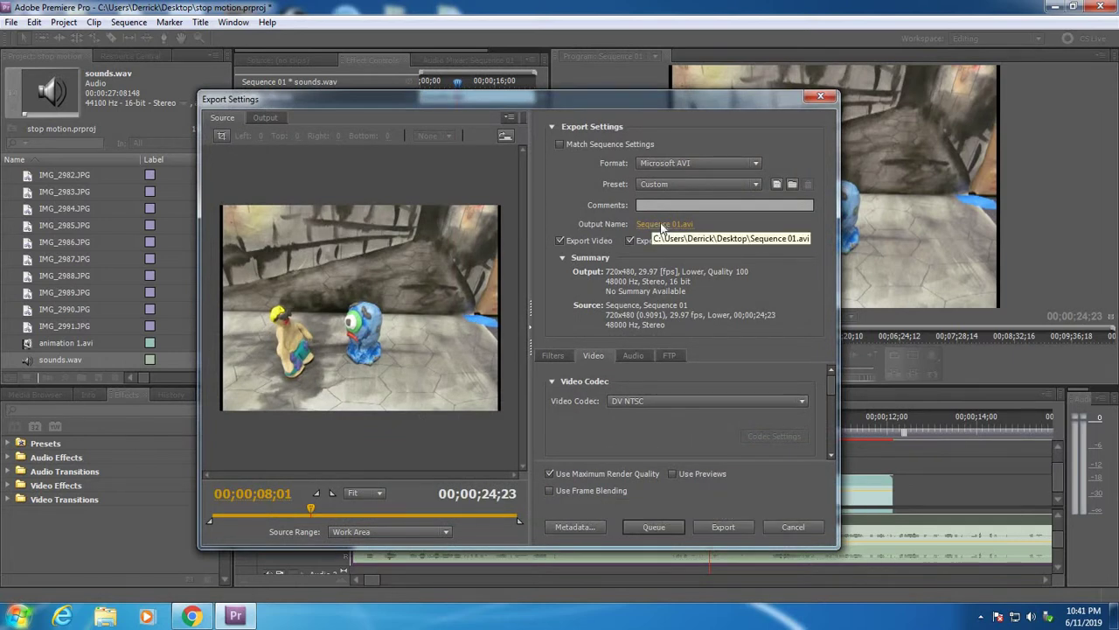
click(658, 223)
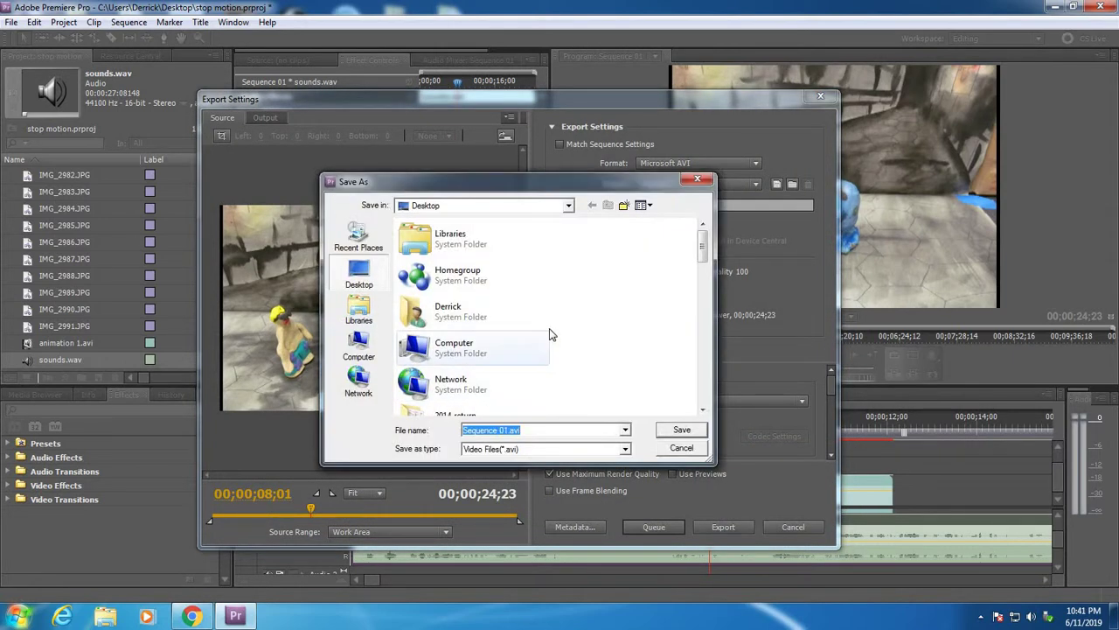
text(final)
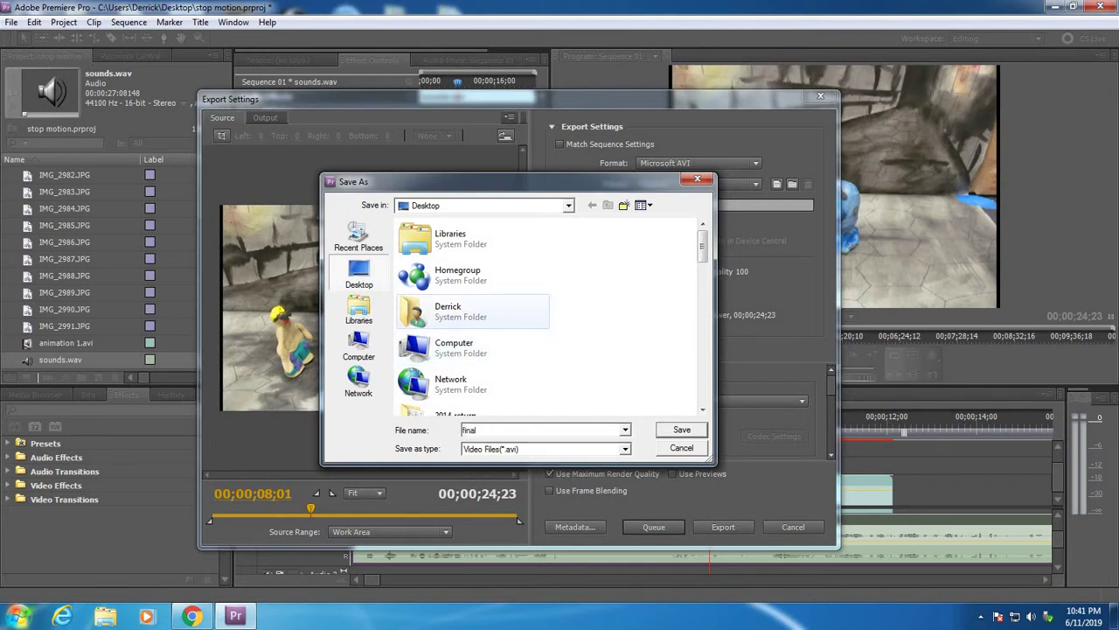
click(680, 431)
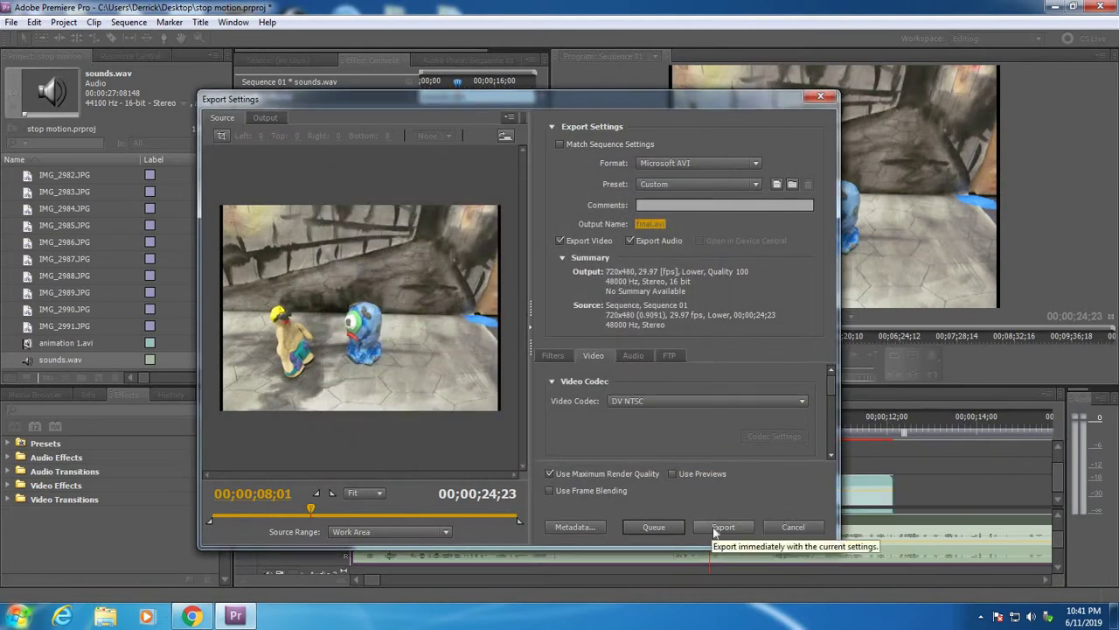
click(714, 529)
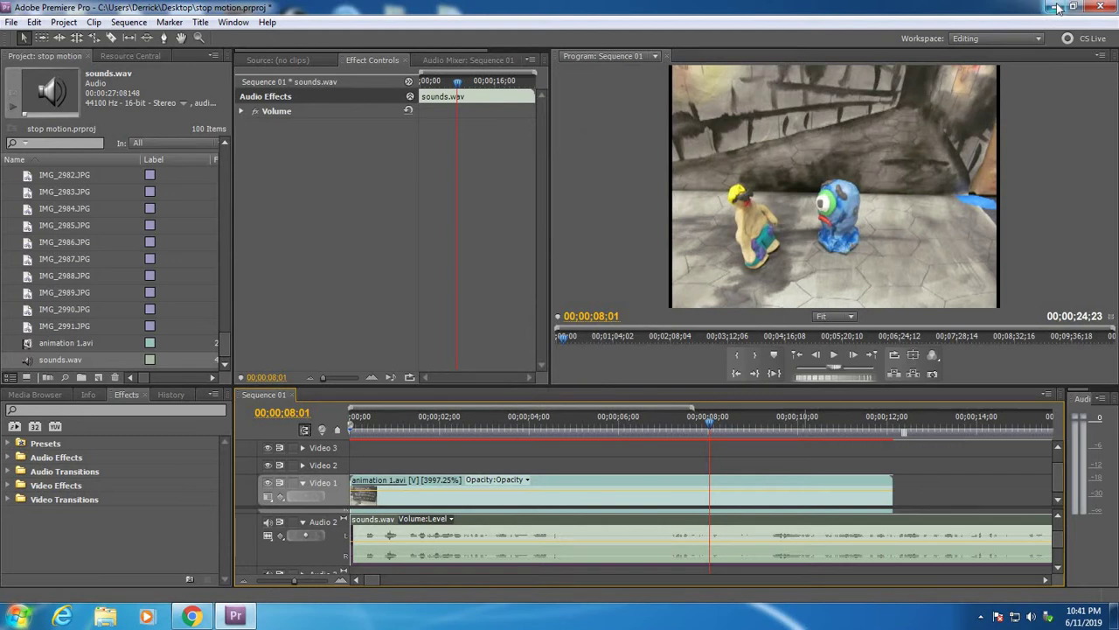
Open the Desktop folder in Computer, play final.avi to check it, then close the player and Explorer
click(1056, 8)
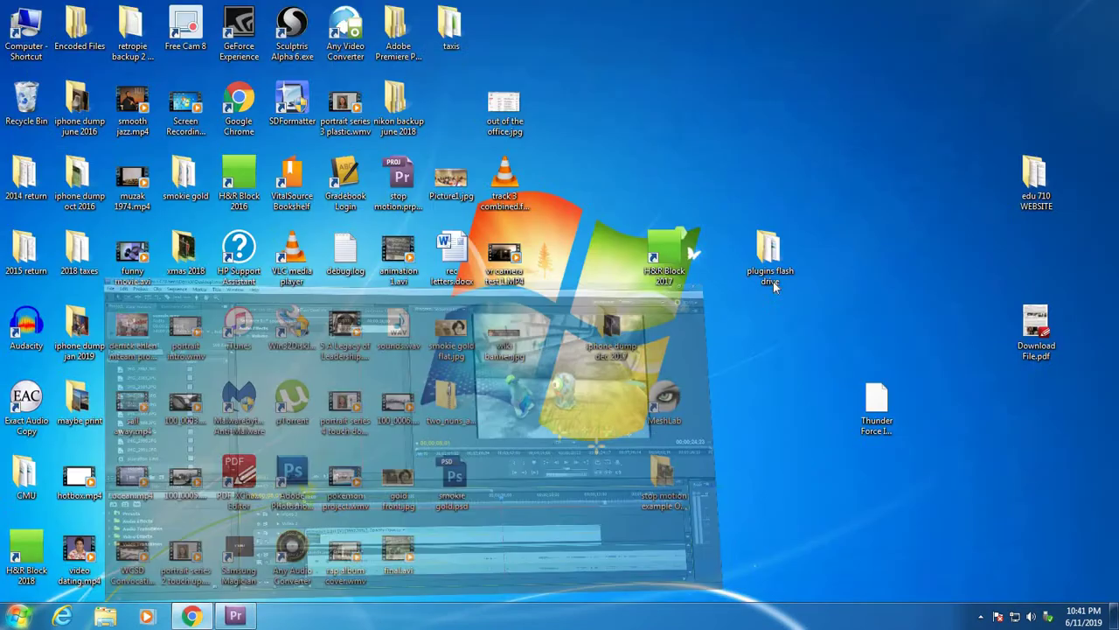
double_click(13, 29)
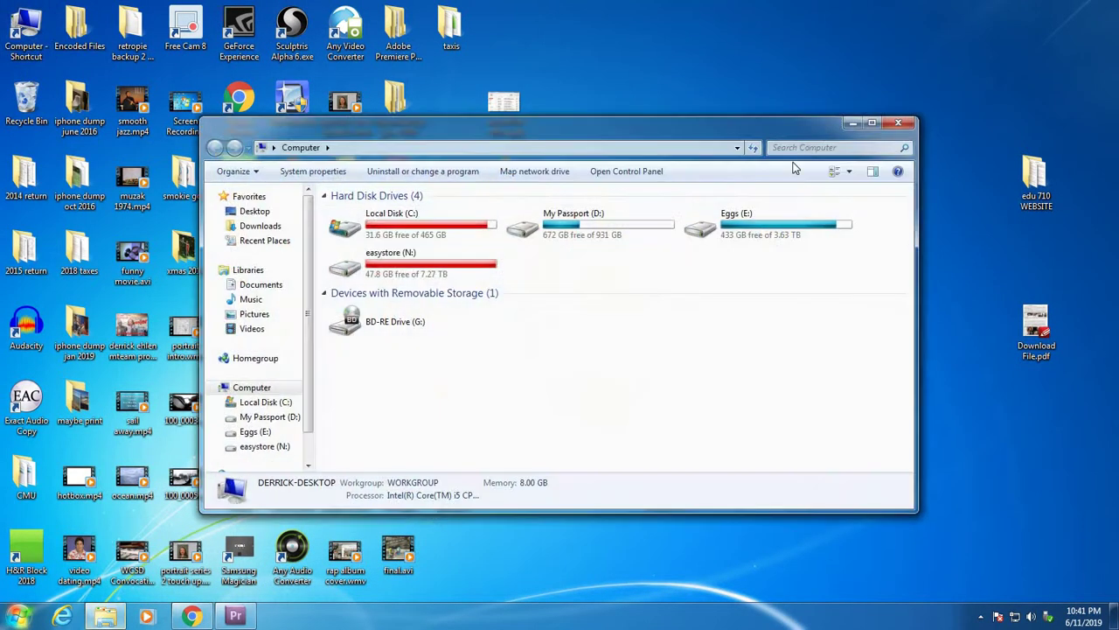
double_click(401, 143)
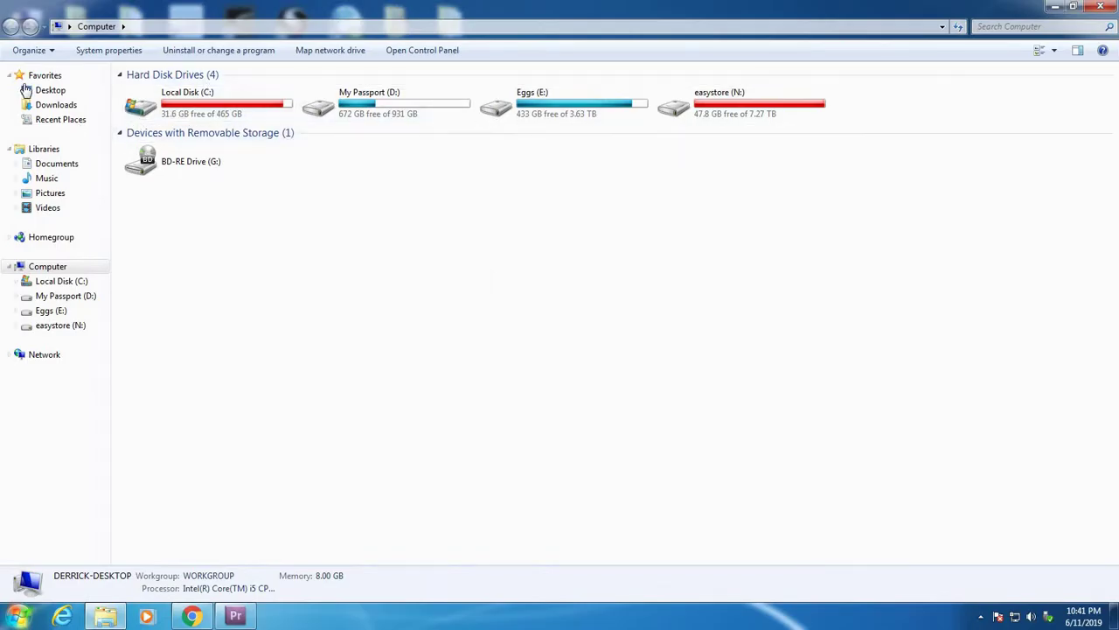
click(50, 90)
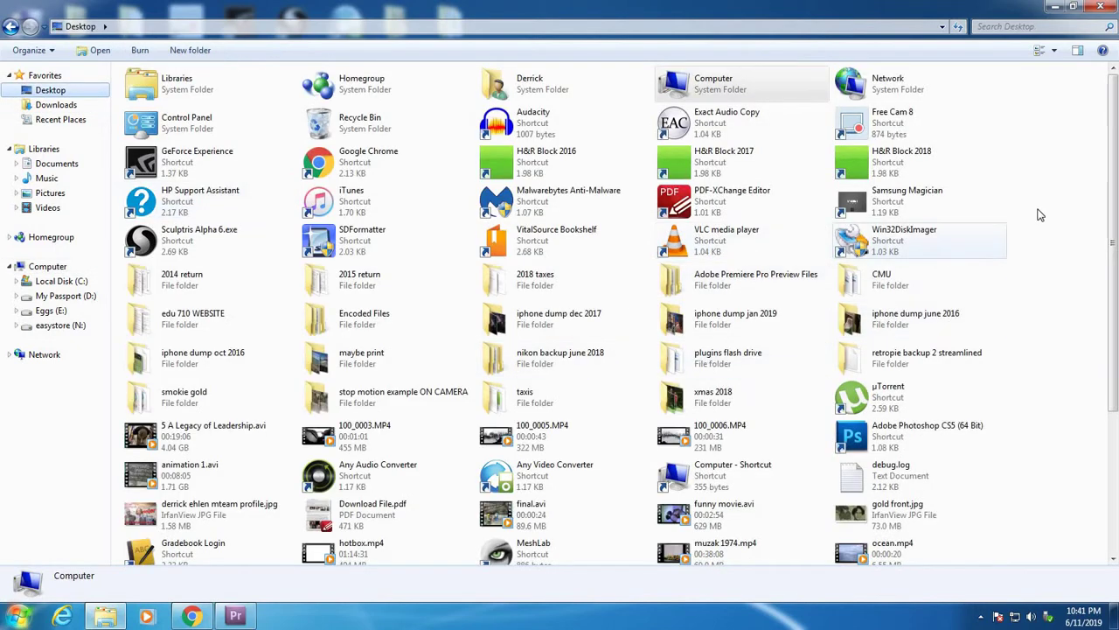
drag(1112, 210, 1113, 388)
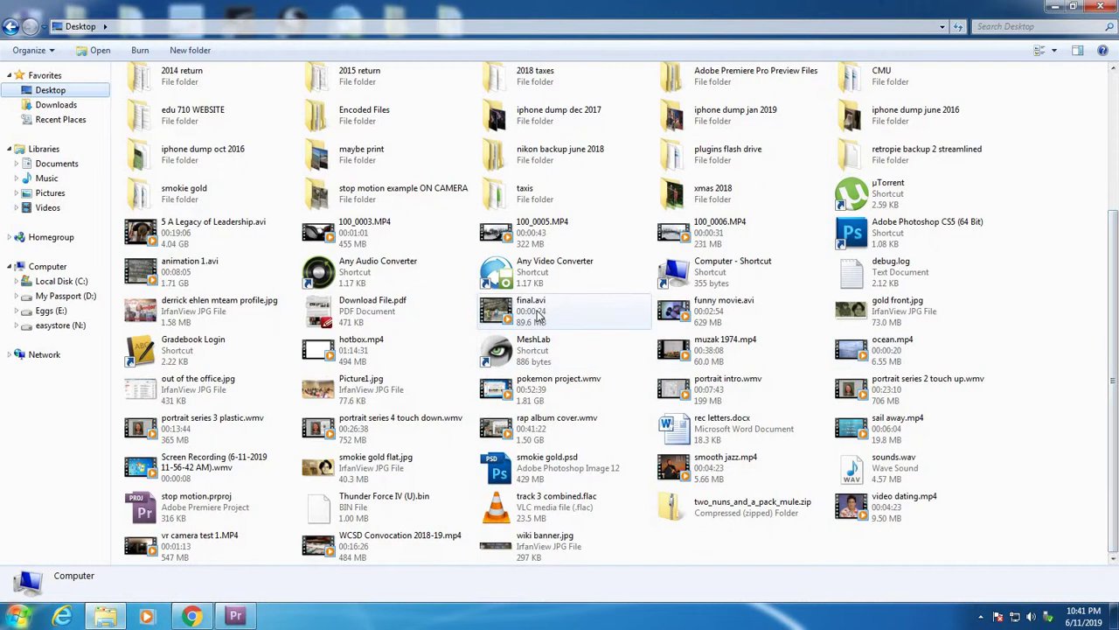
double_click(538, 317)
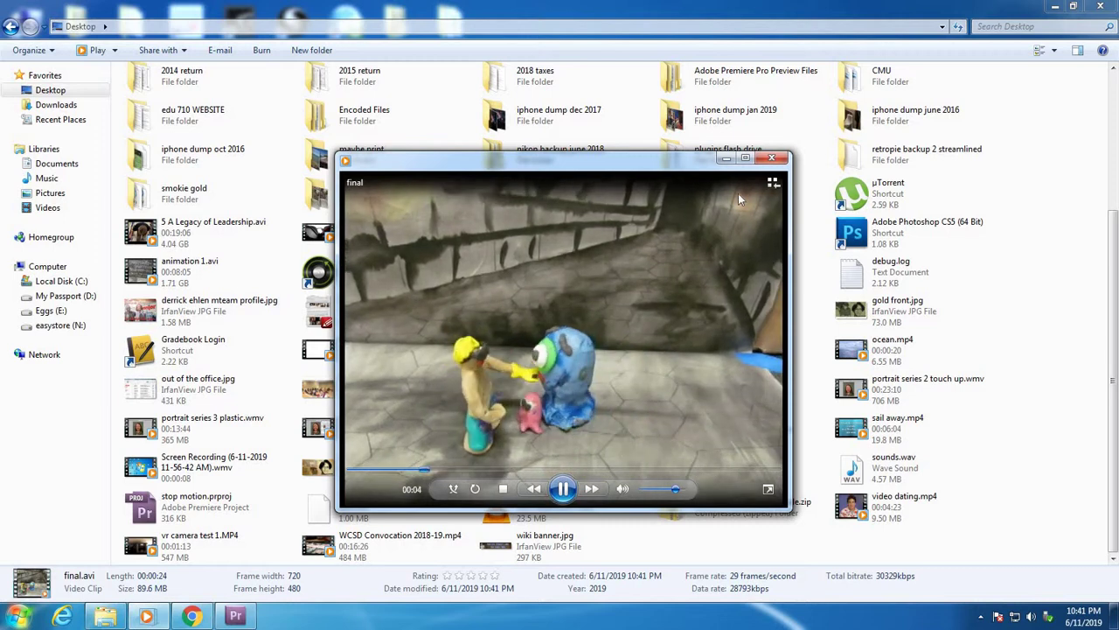
click(771, 157)
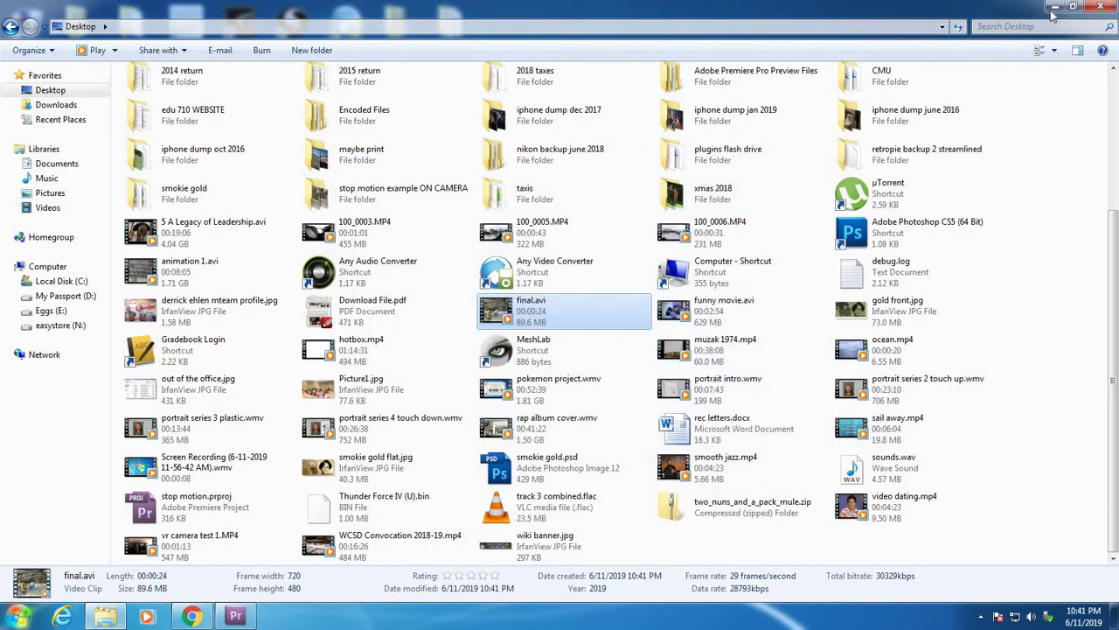
click(1107, 7)
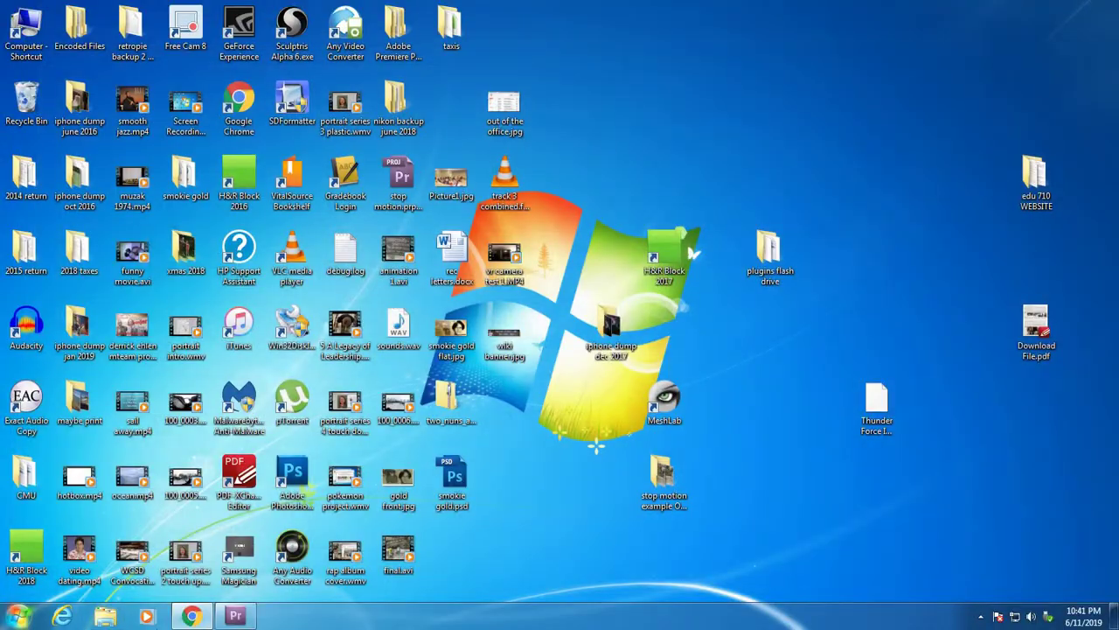
Restore Premiere Pro from the taskbar and close the File menu without choosing anything
click(235, 616)
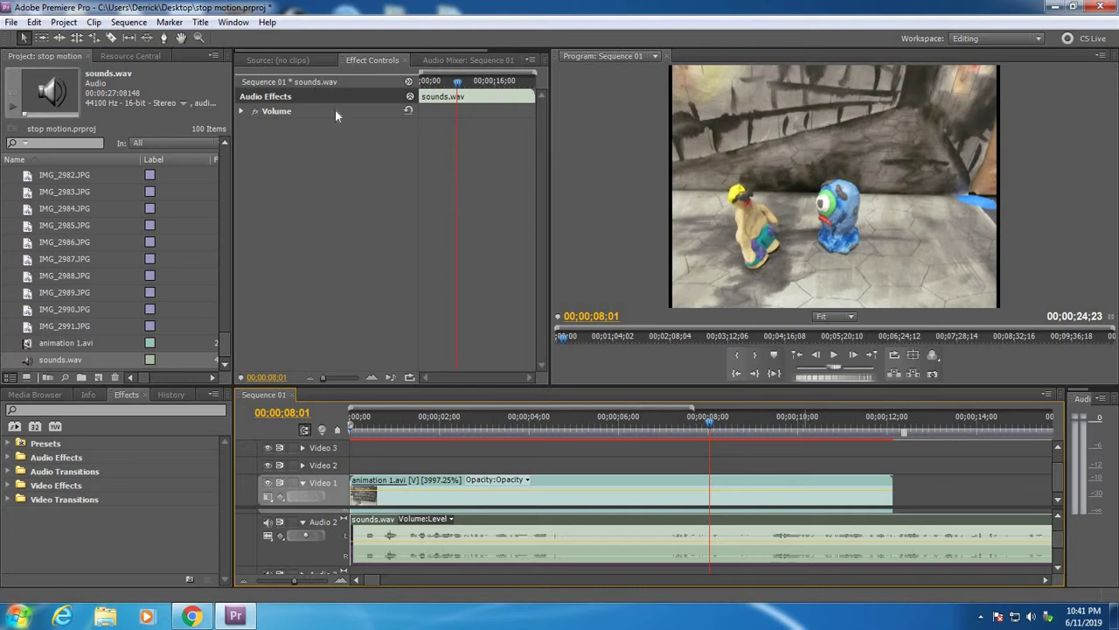
click(13, 21)
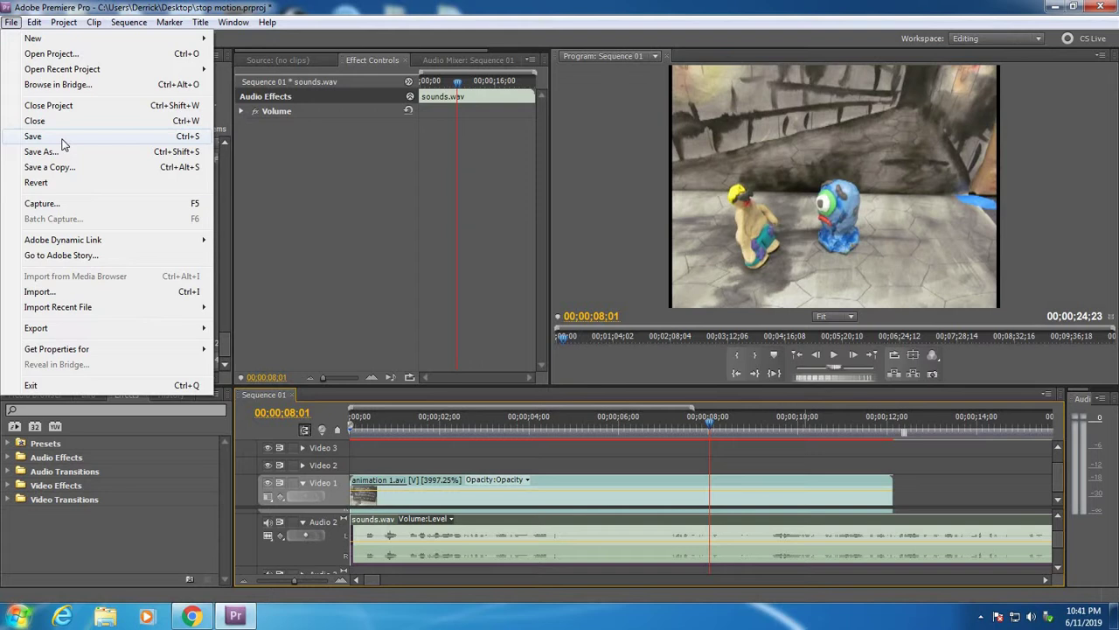
mouse_move(51, 328)
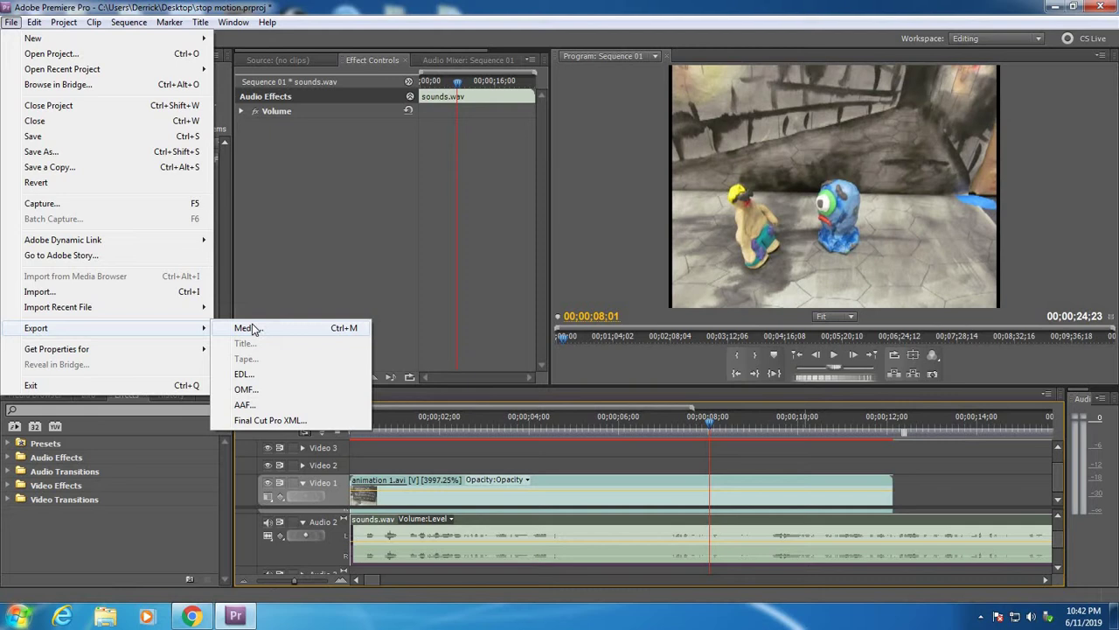
click(314, 244)
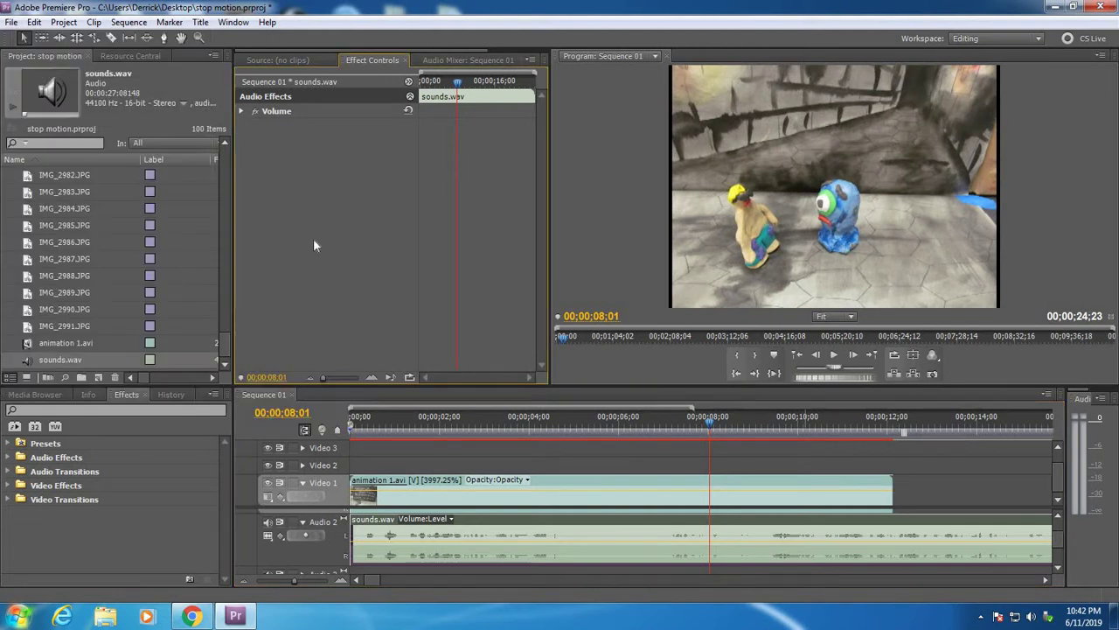